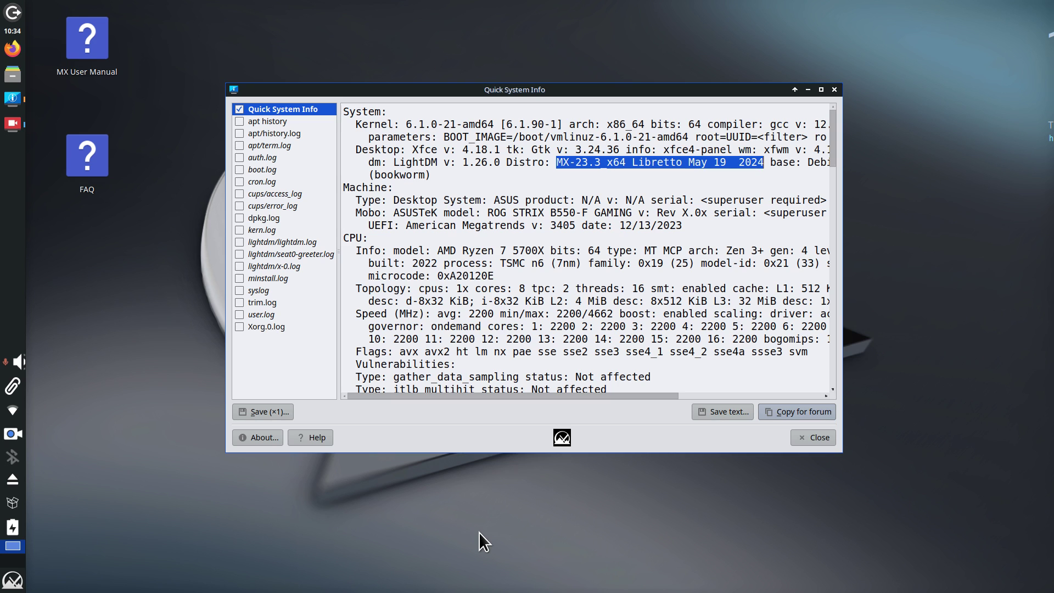
pyautogui.click(414, 149)
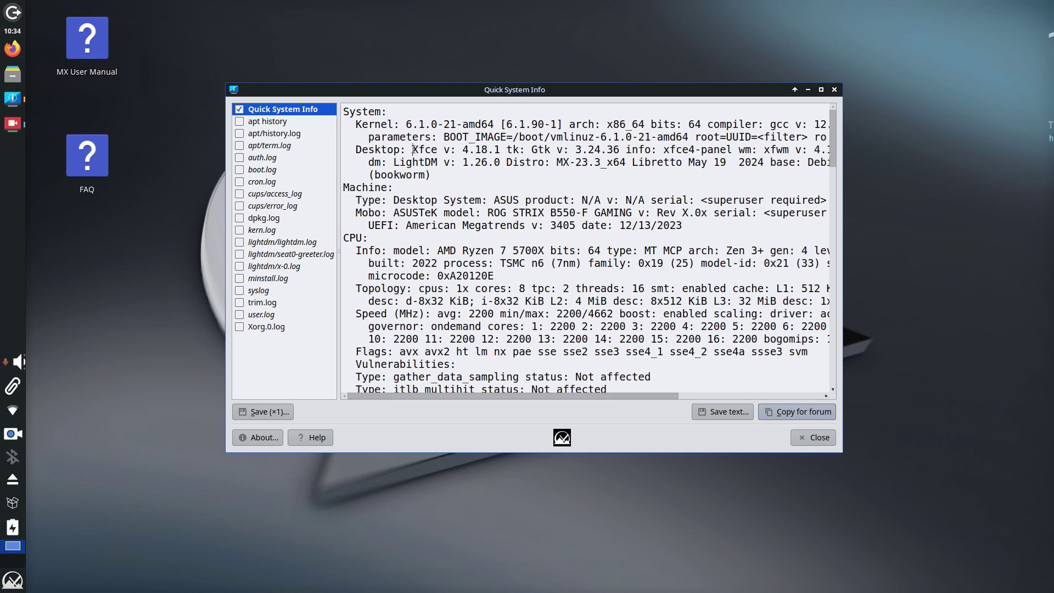
pyautogui.moveTo(413, 150); pyautogui.dragTo(505, 150)
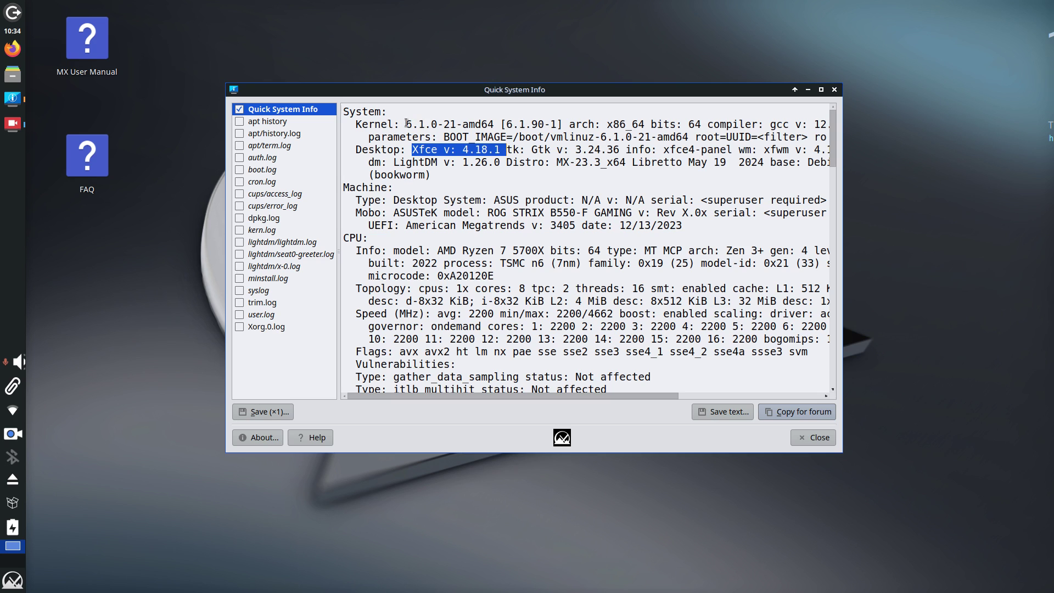
pyautogui.moveTo(406, 123); pyautogui.dragTo(434, 122)
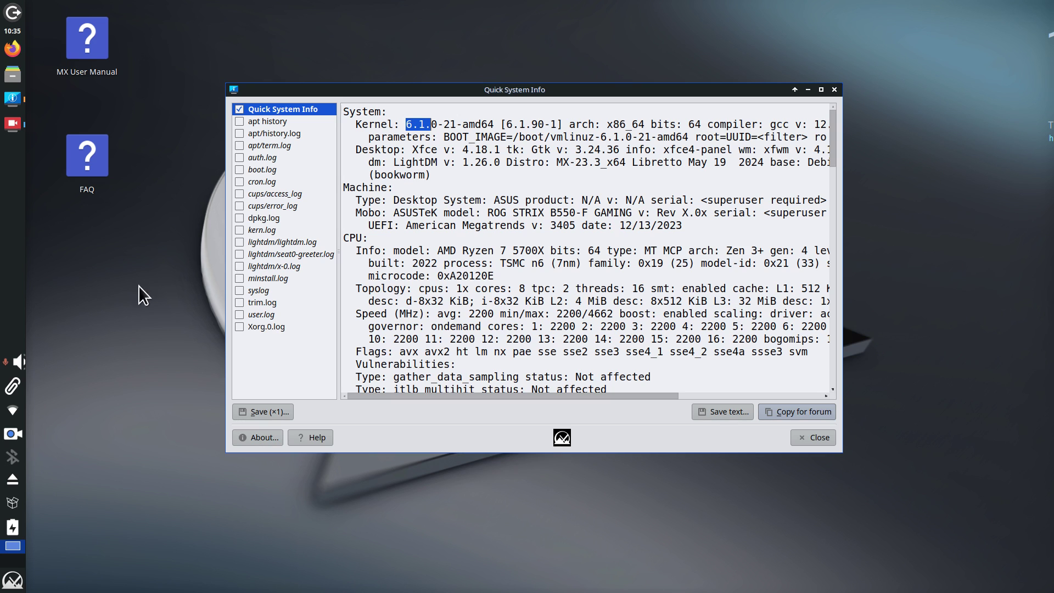
pyautogui.rightClick(12, 80)
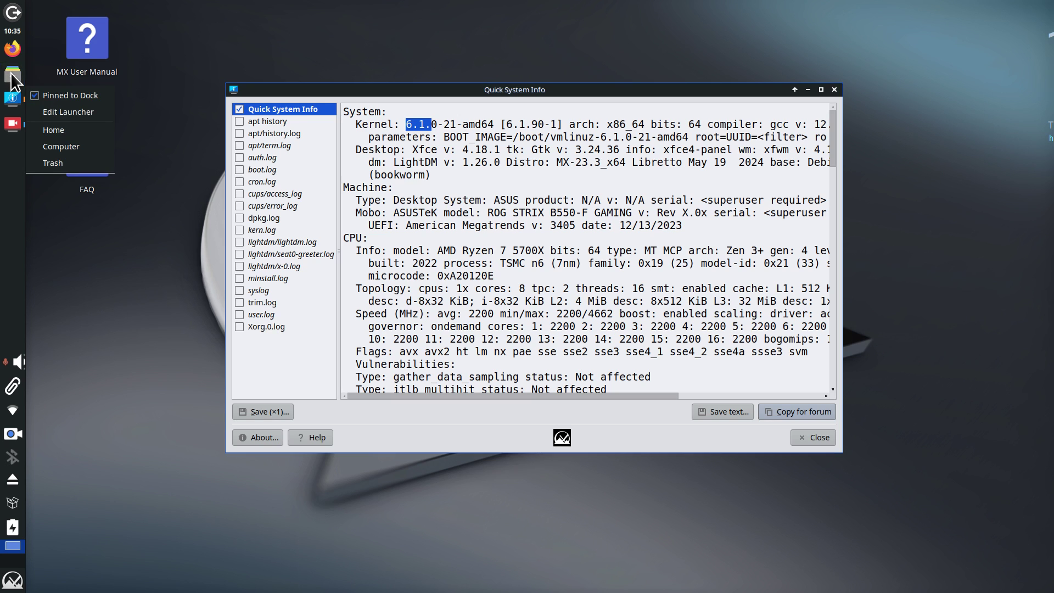
pyautogui.click(176, 40)
pyautogui.rightClick(12, 50)
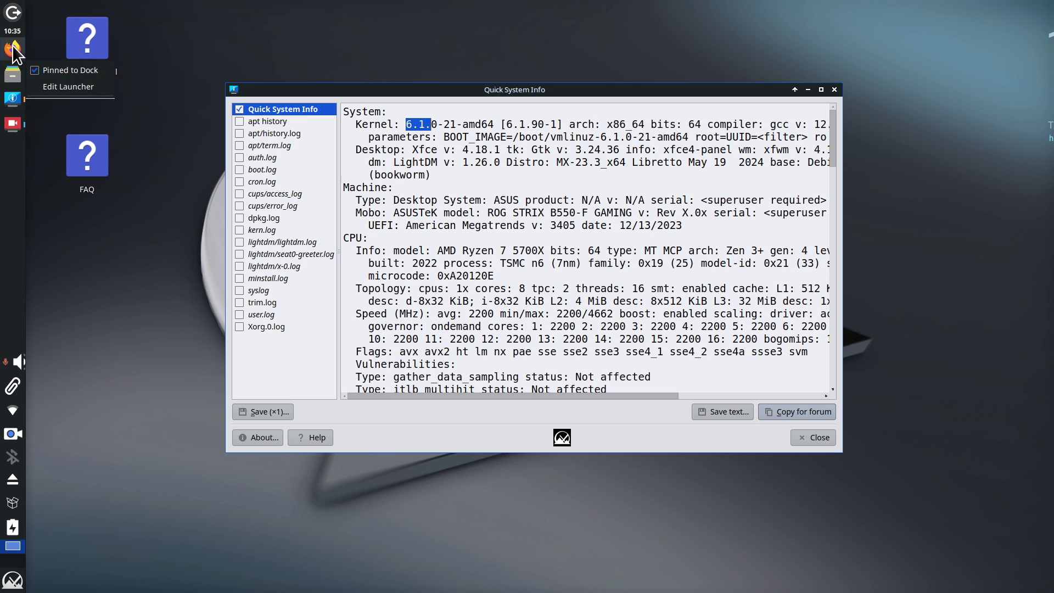
pyautogui.click(84, 308)
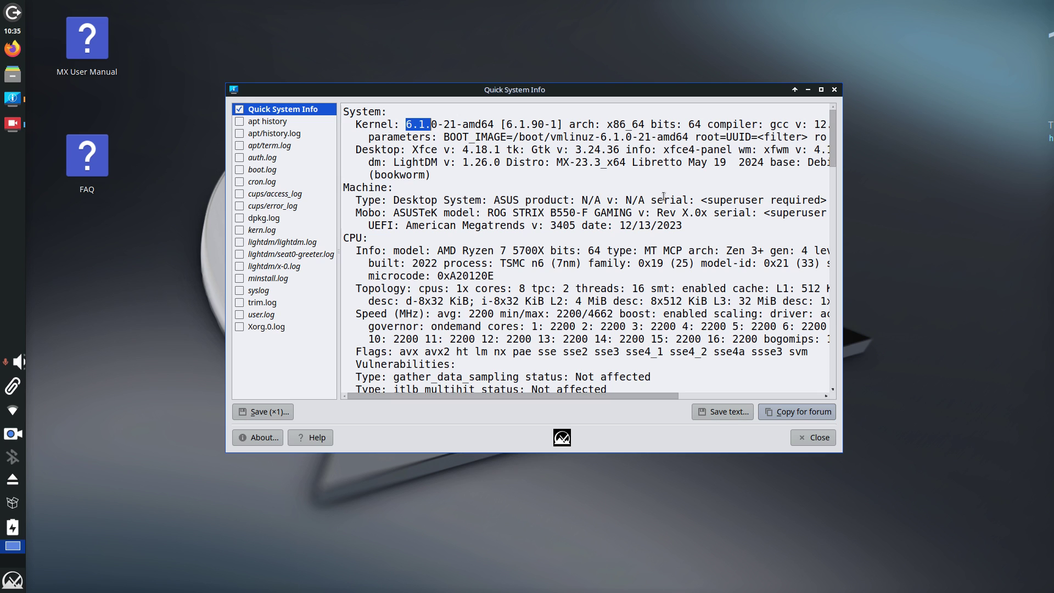
pyautogui.click(812, 438)
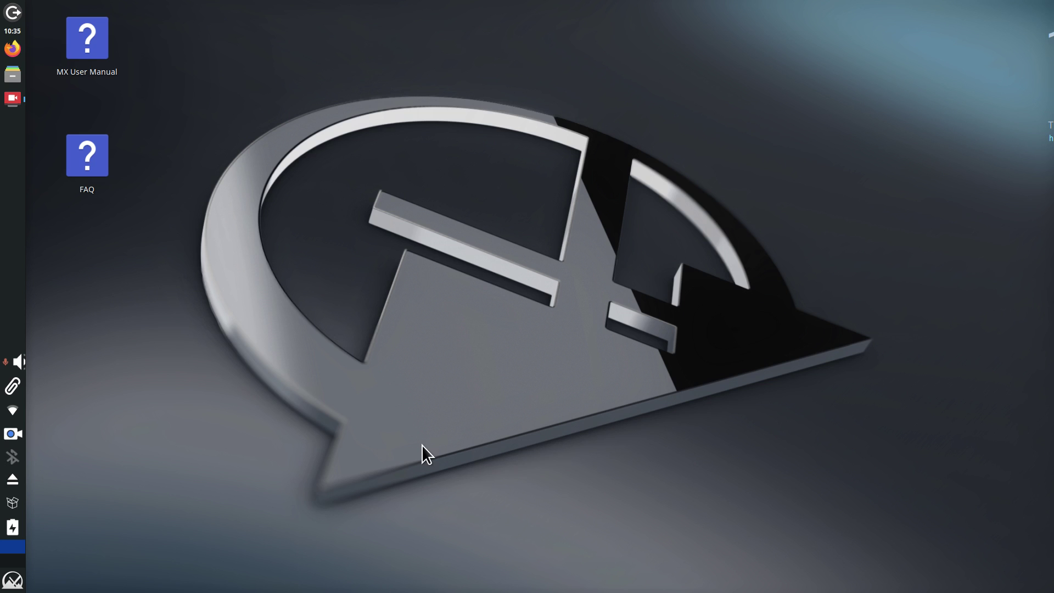
pyautogui.click(12, 49)
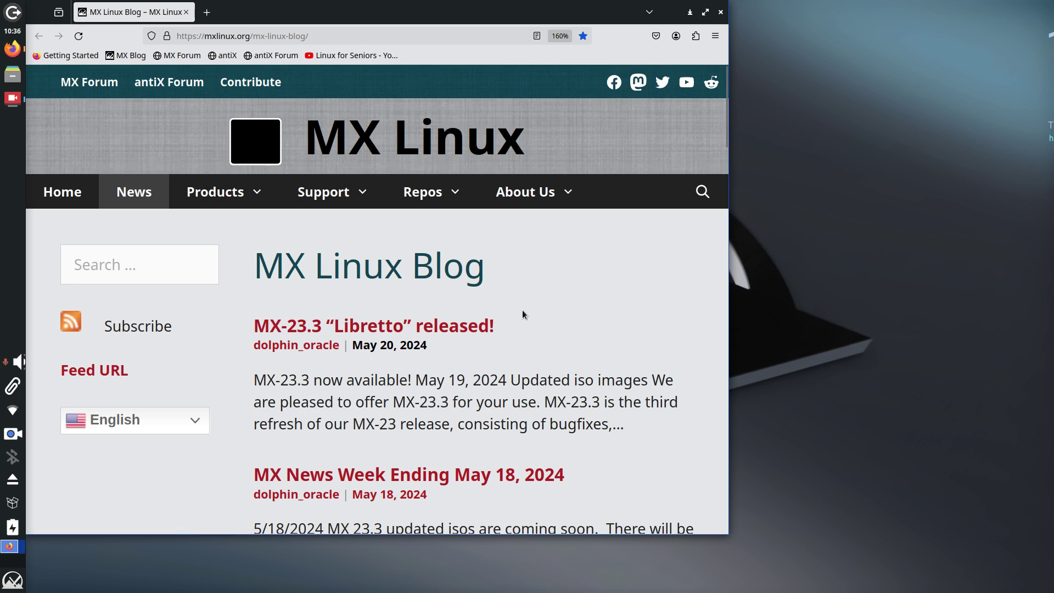
pyautogui.doubleClick(492, 14)
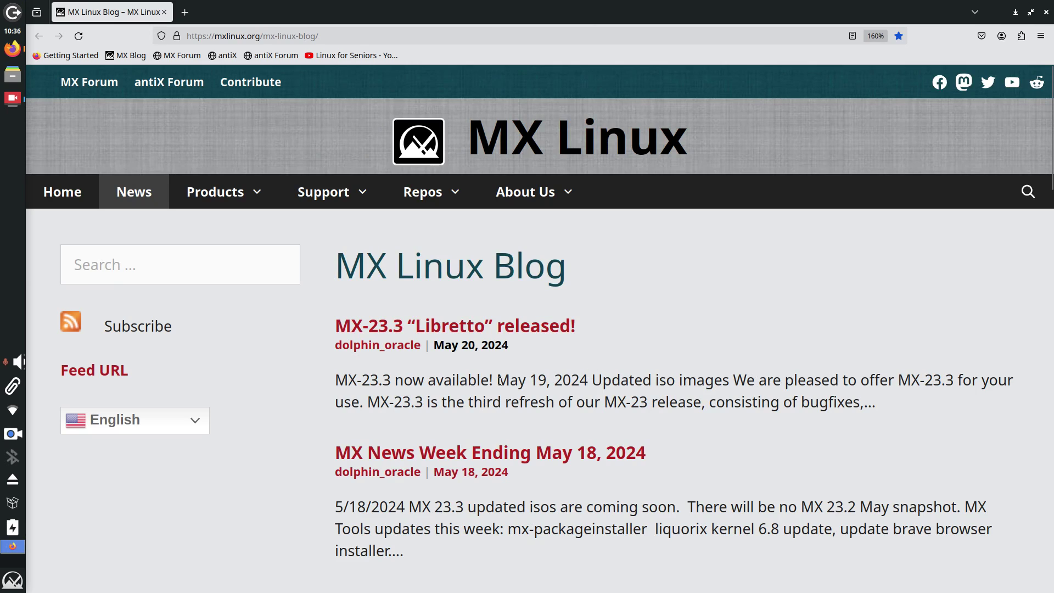
pyautogui.moveTo(499, 381); pyautogui.dragTo(604, 385)
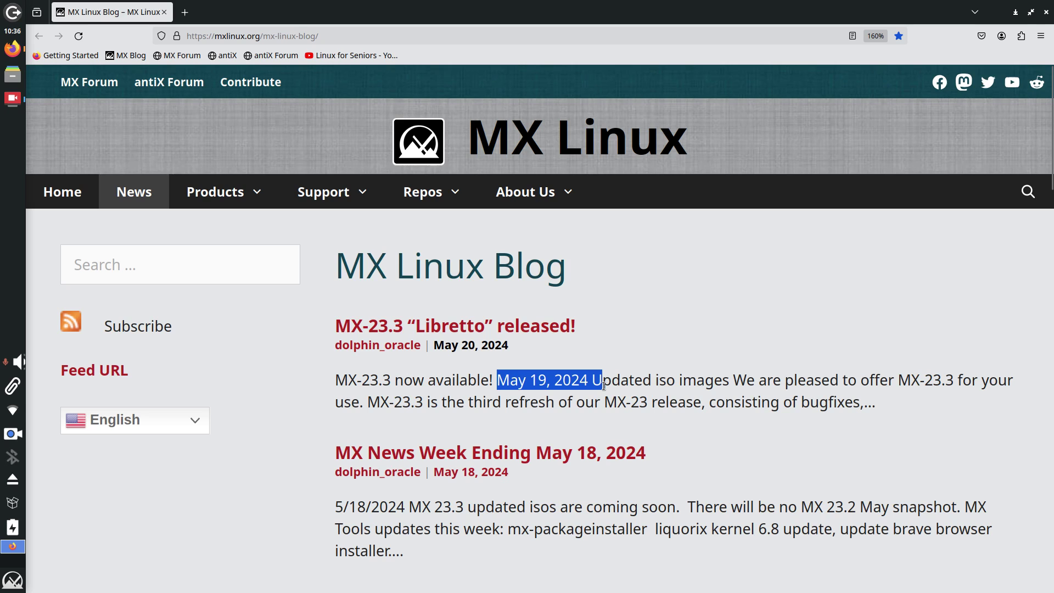
pyautogui.click(491, 330)
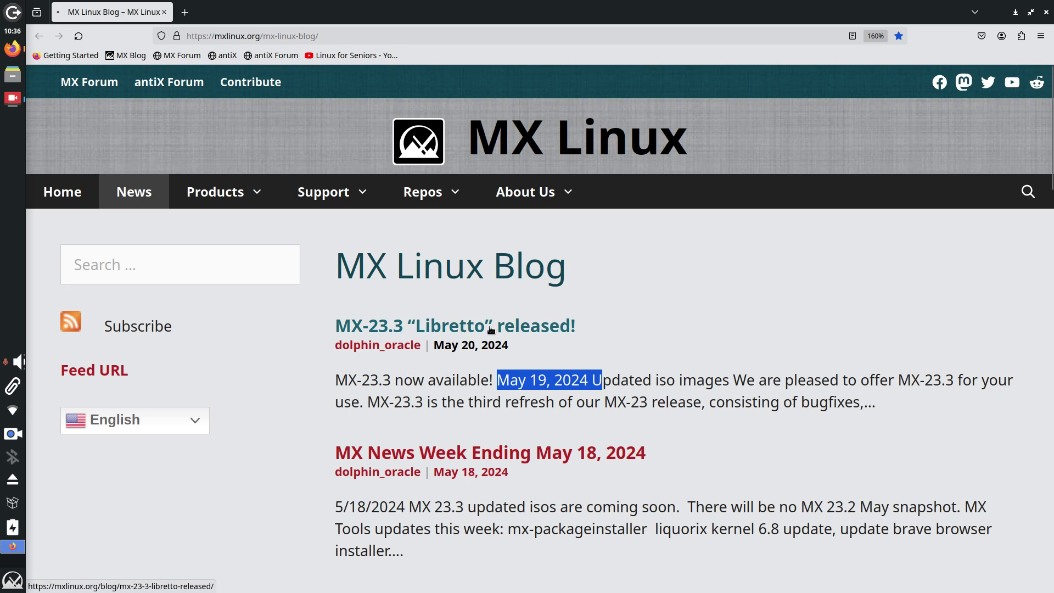
pyautogui.scroll(-4, 643, 344)
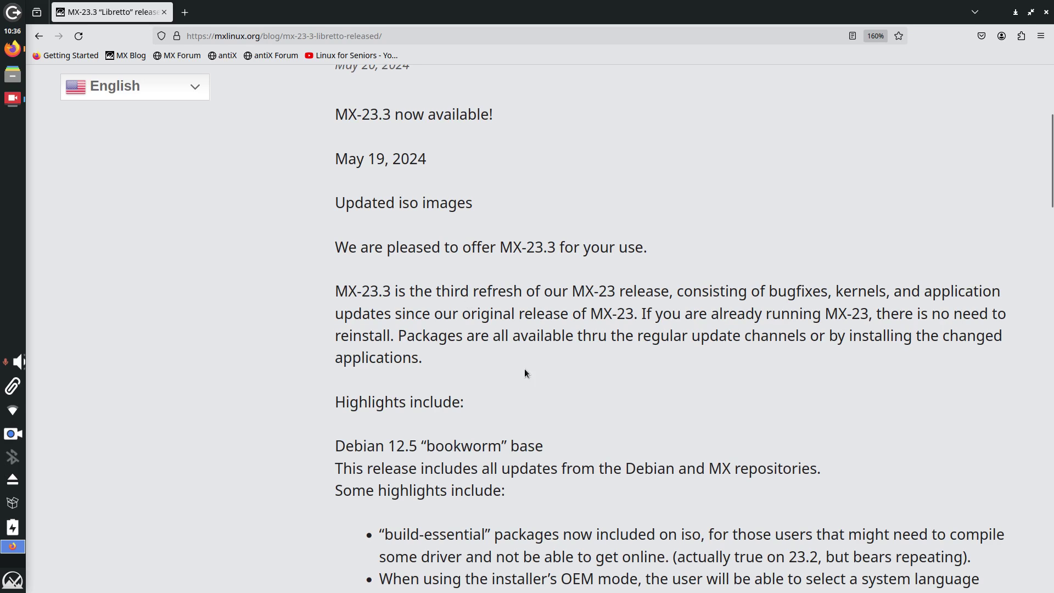
pyautogui.scroll(-4, 541, 384)
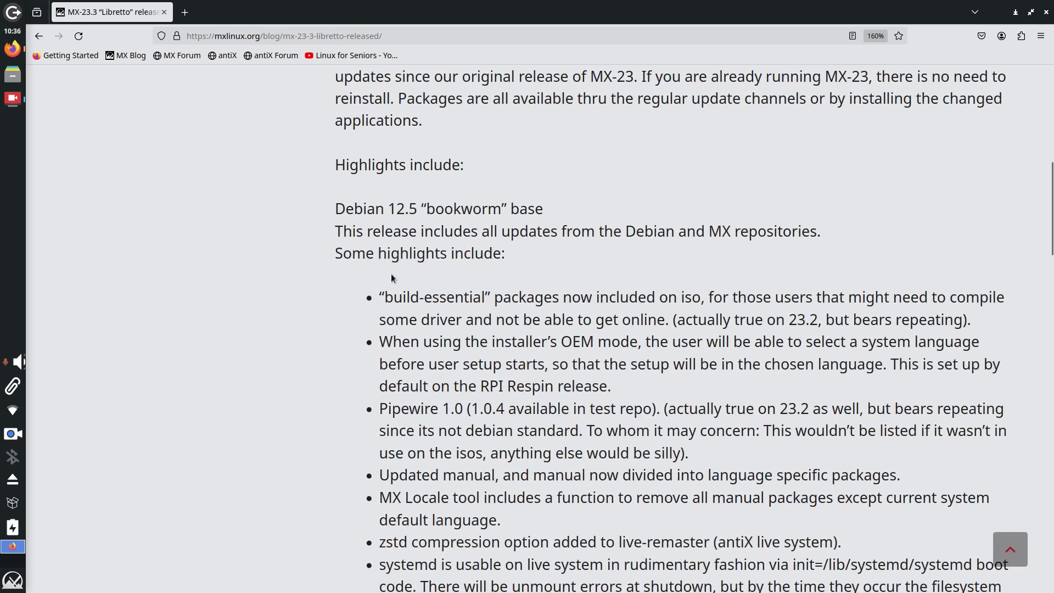
pyautogui.moveTo(336, 208); pyautogui.dragTo(553, 211)
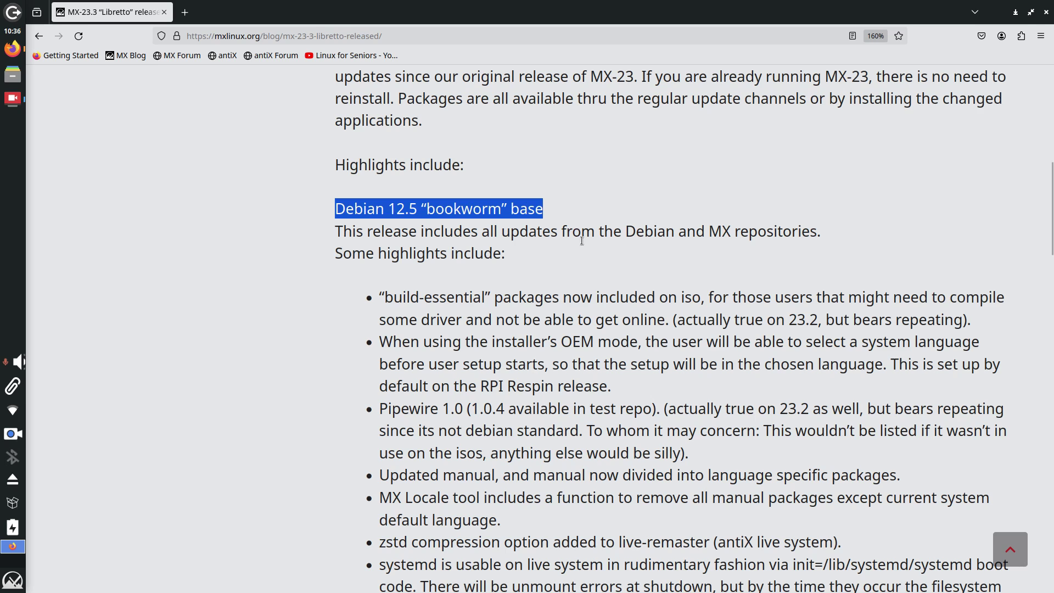
pyautogui.scroll(-2, 581, 241)
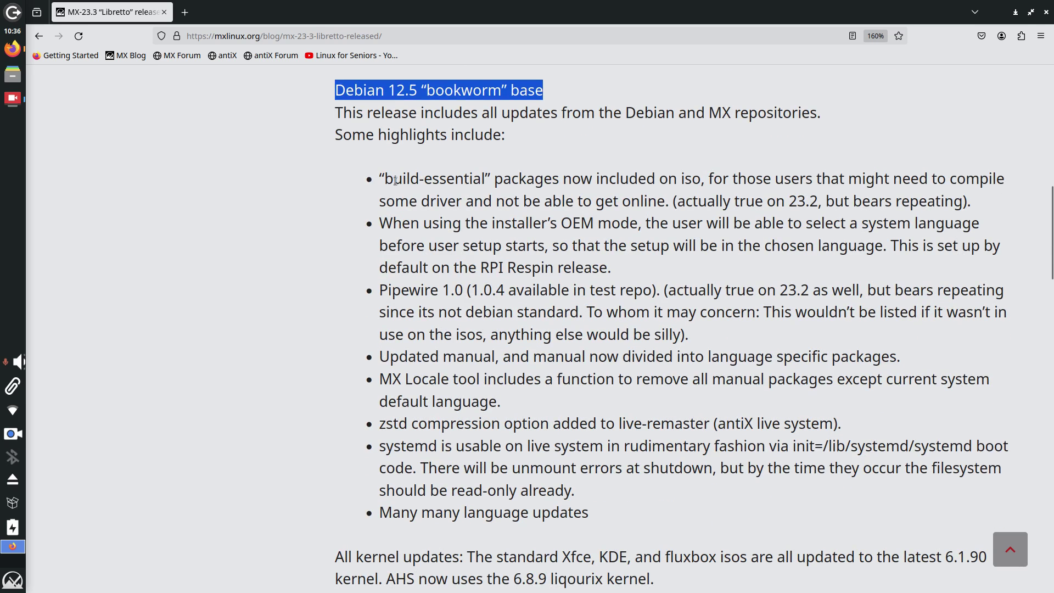
pyautogui.moveTo(700, 179); pyautogui.dragTo(384, 179)
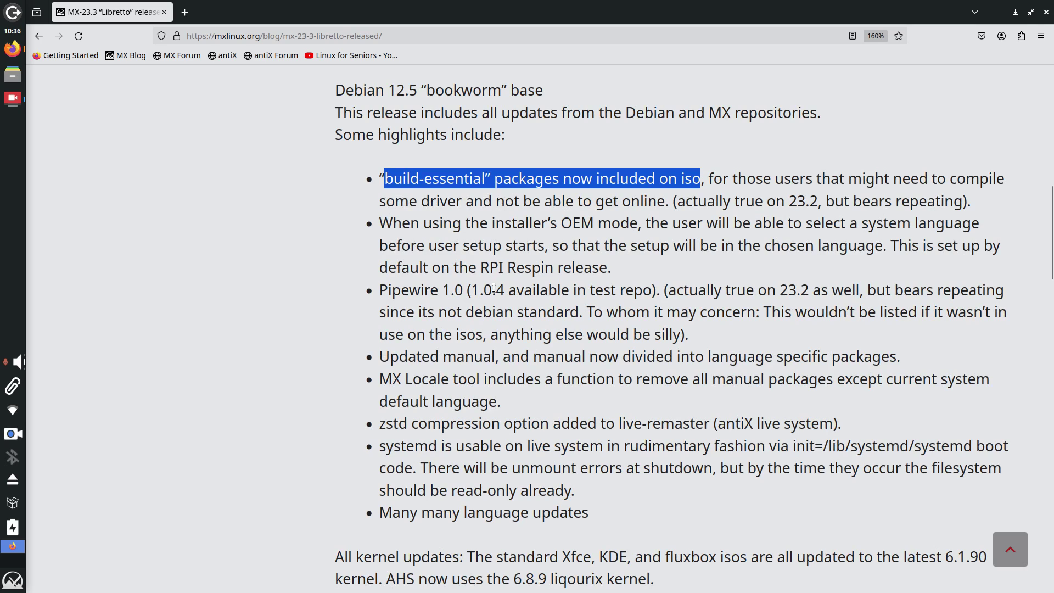
pyautogui.moveTo(561, 223); pyautogui.dragTo(629, 226)
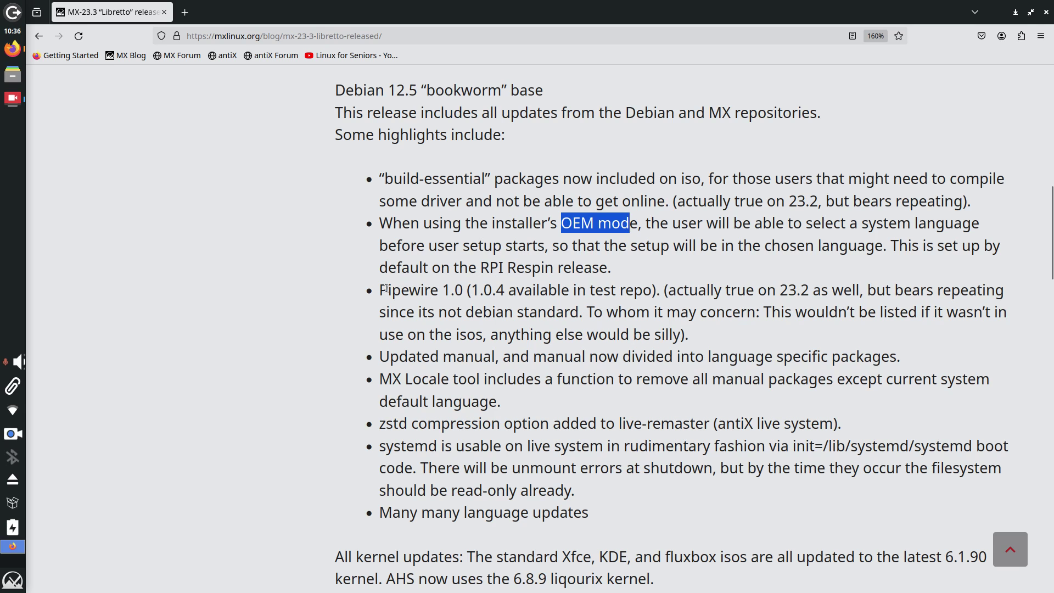
pyautogui.moveTo(381, 290); pyautogui.dragTo(552, 292)
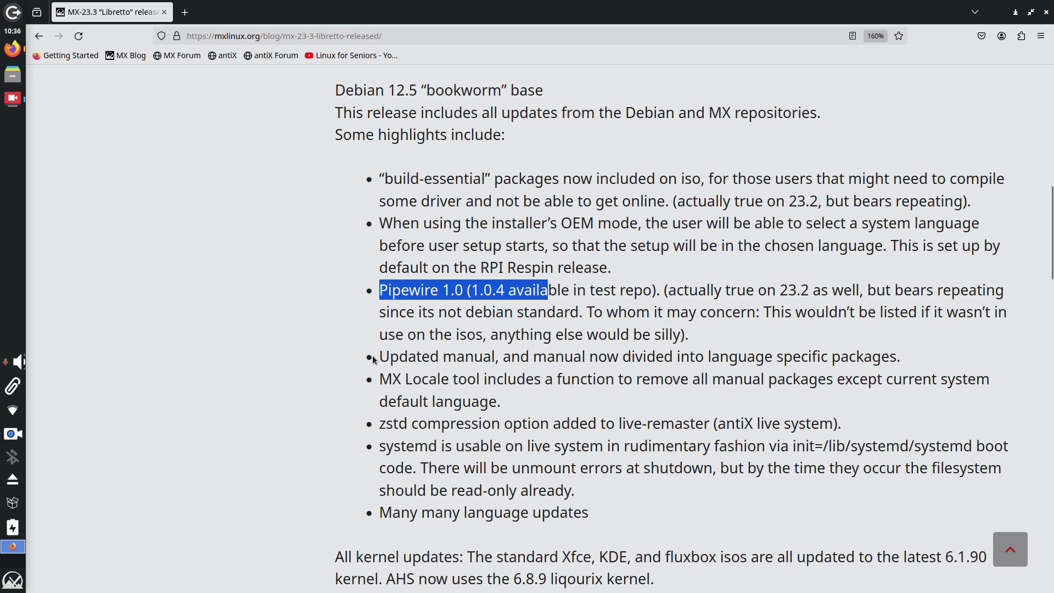
pyautogui.moveTo(380, 356); pyautogui.dragTo(502, 362)
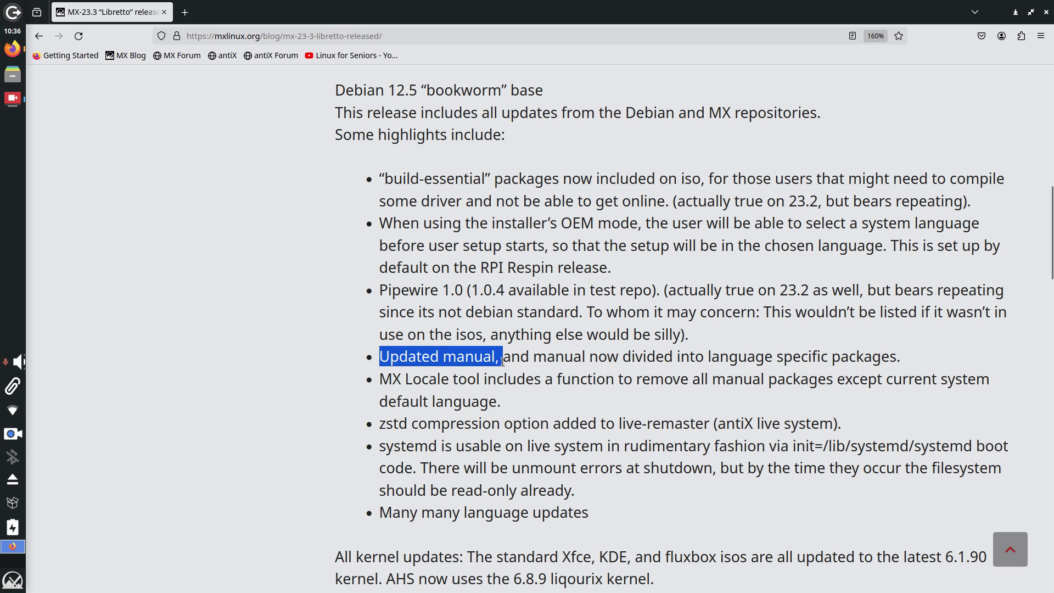
pyautogui.doubleClick(490, 5)
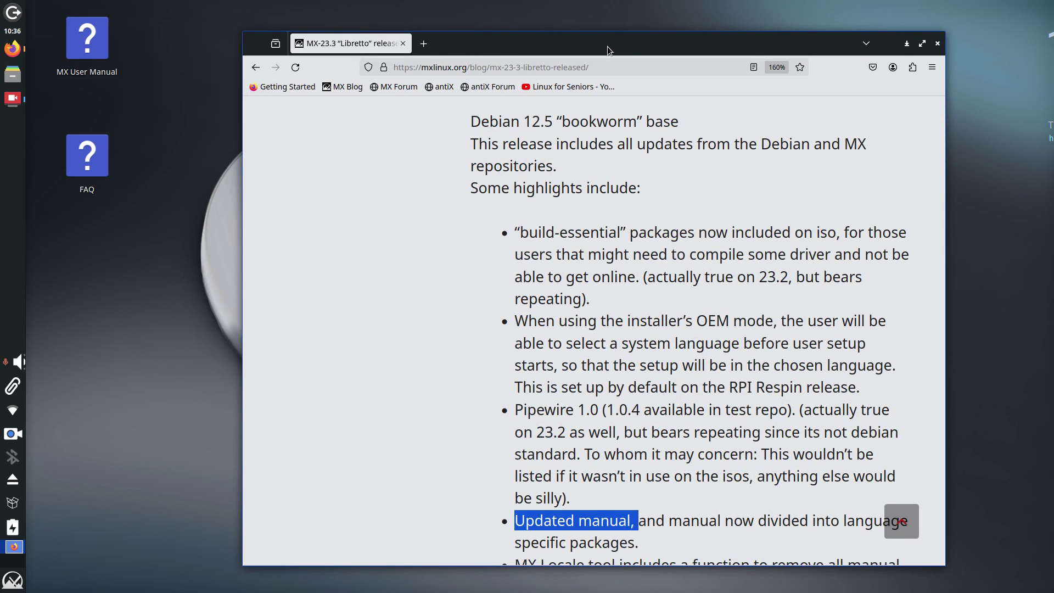
pyautogui.moveTo(608, 50); pyautogui.dragTo(444, 18)
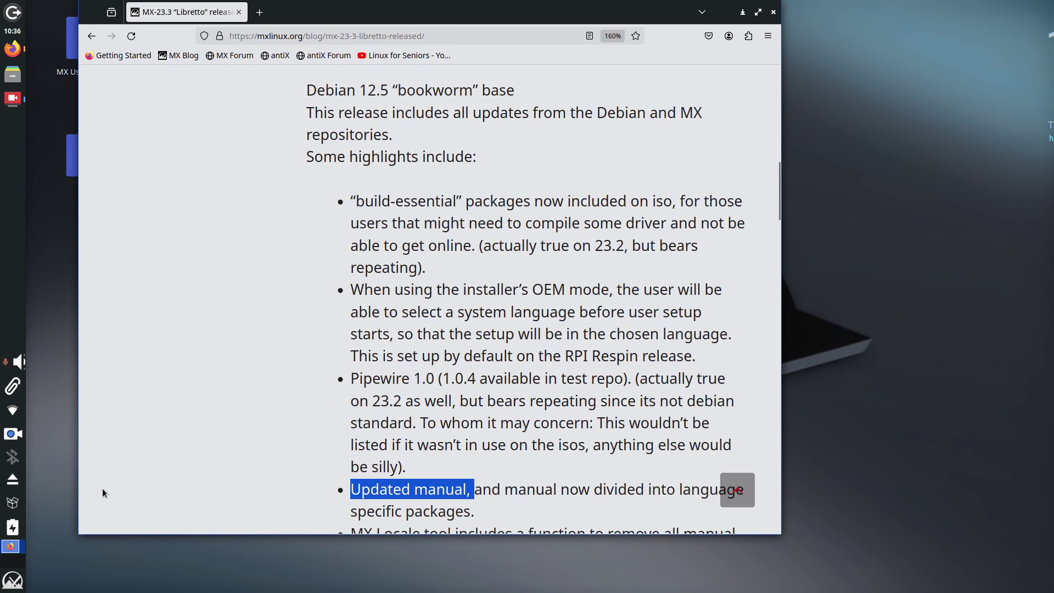
pyautogui.scroll(-3, 576, 302)
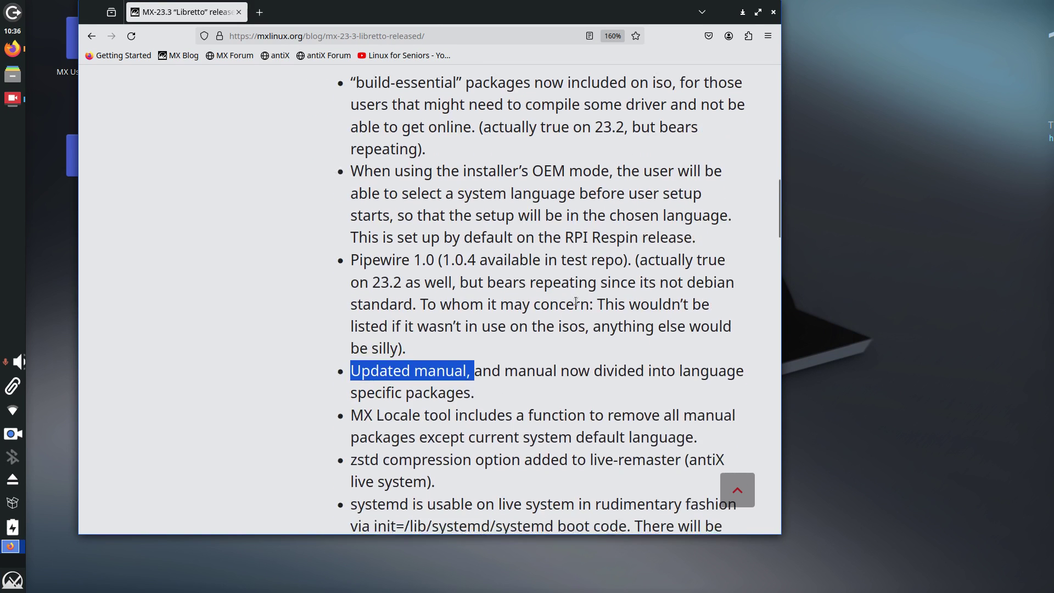
pyautogui.scroll(-3, 576, 301)
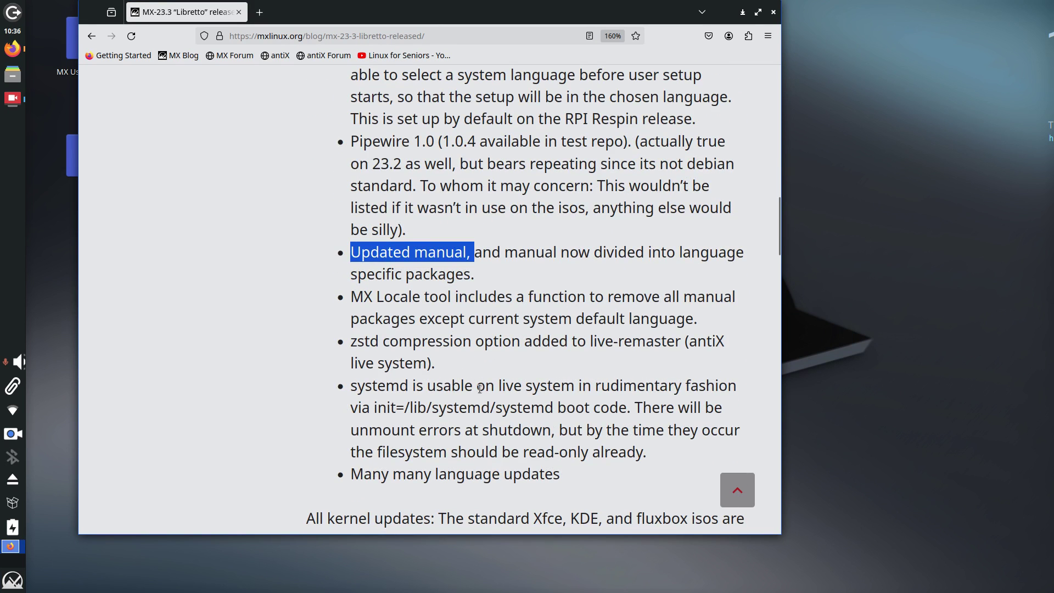
pyautogui.scroll(-3, 494, 404)
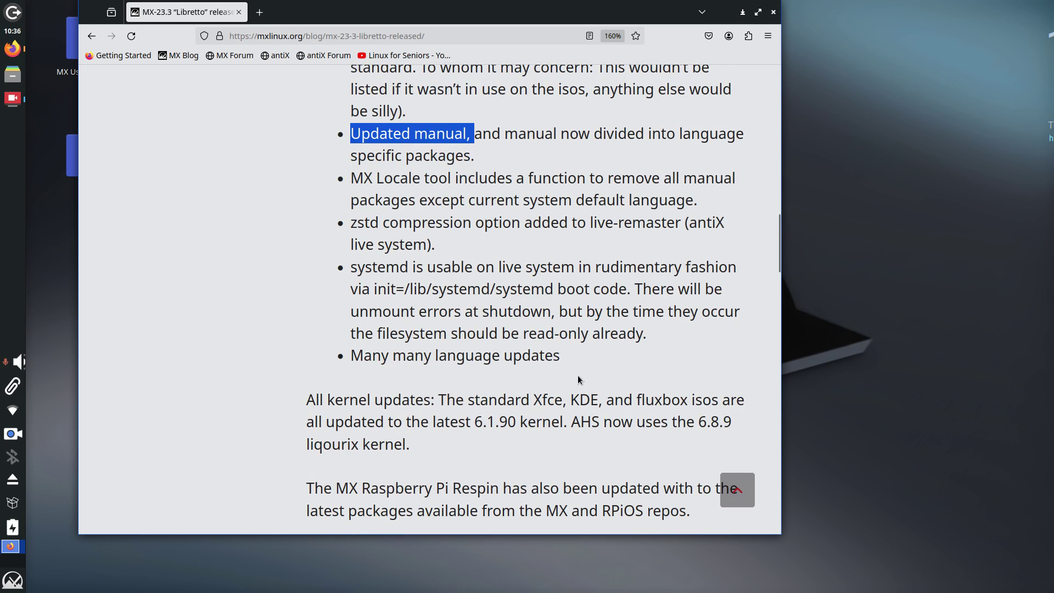
pyautogui.scroll(-3, 617, 424)
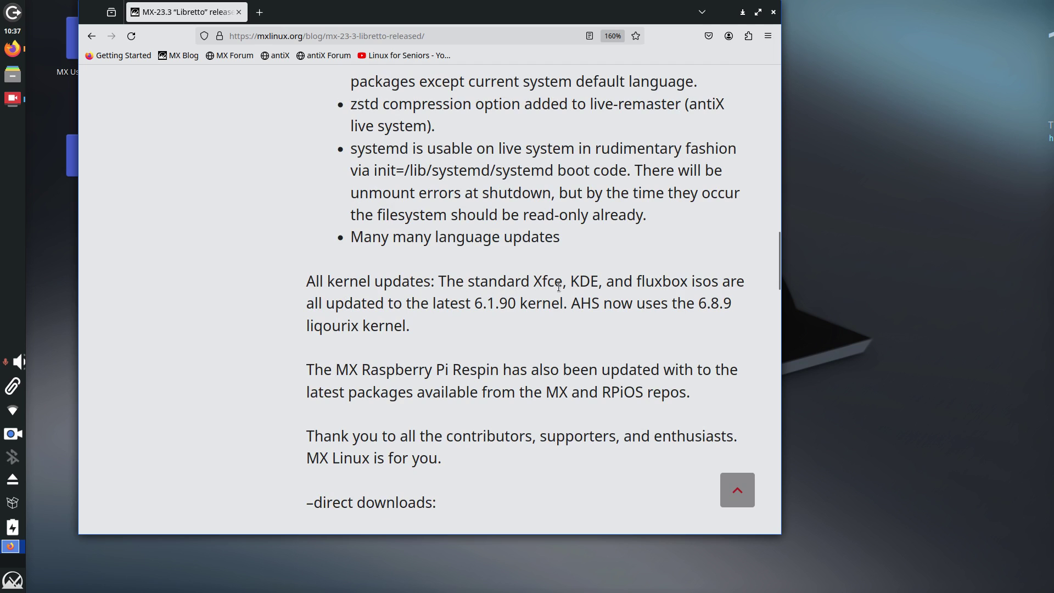
pyautogui.moveTo(530, 281); pyautogui.dragTo(560, 276)
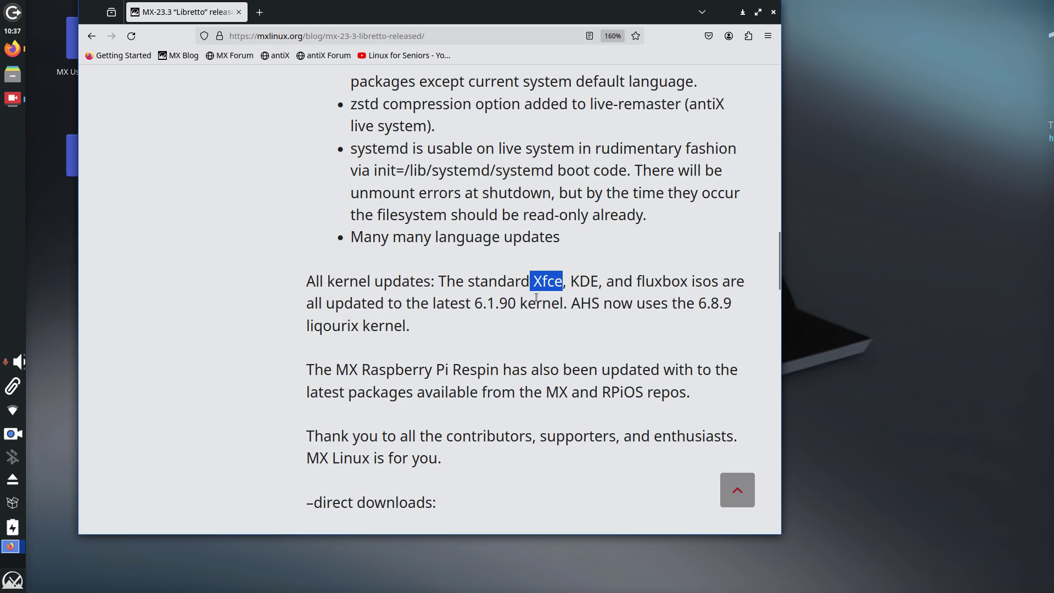
pyautogui.moveTo(475, 303); pyautogui.dragTo(496, 303)
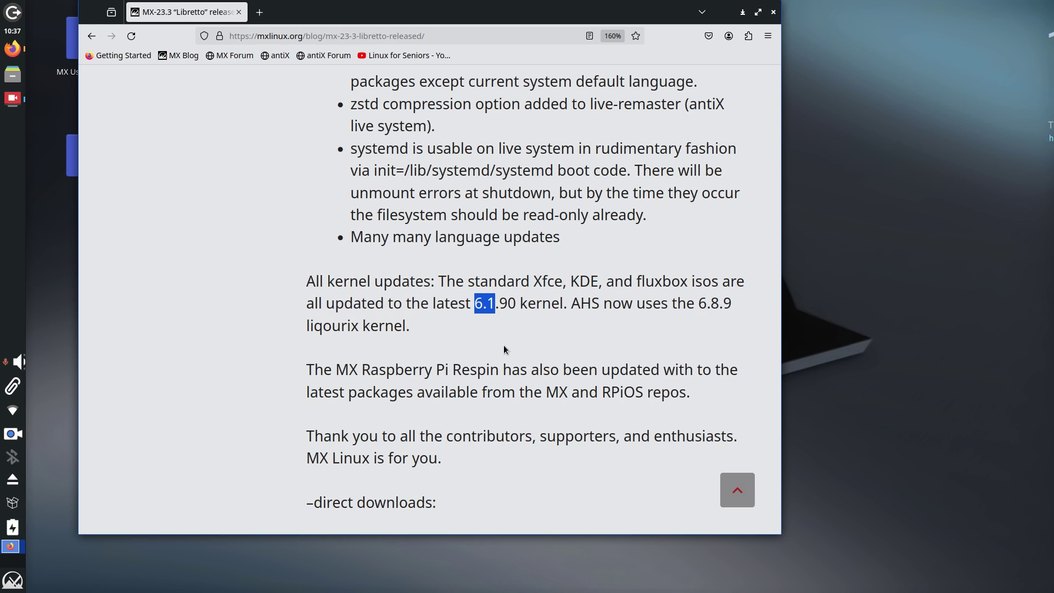
pyautogui.moveTo(571, 303); pyautogui.dragTo(601, 302)
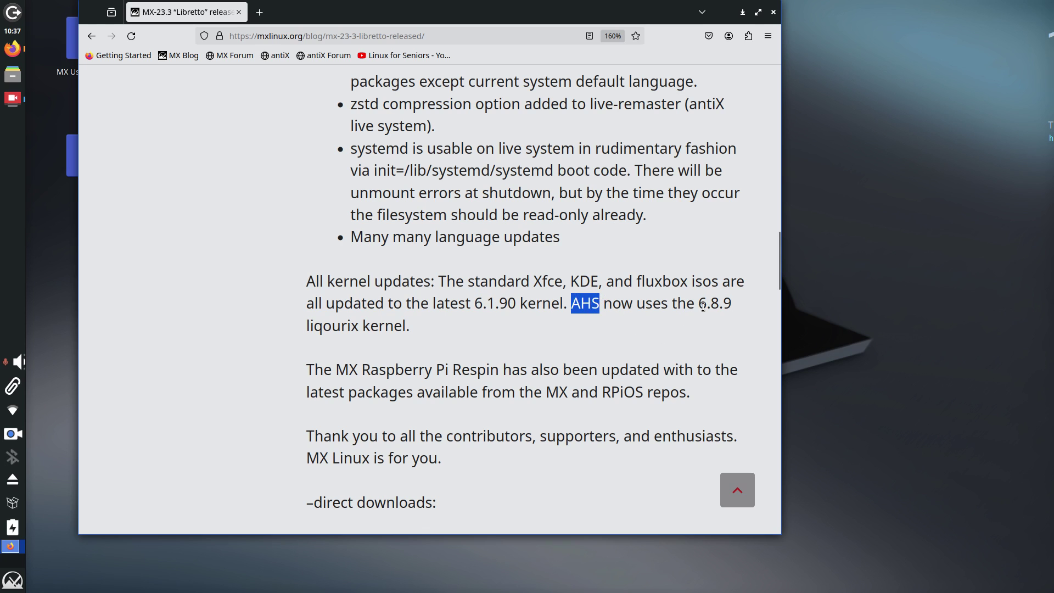
pyautogui.moveTo(699, 305); pyautogui.dragTo(723, 308)
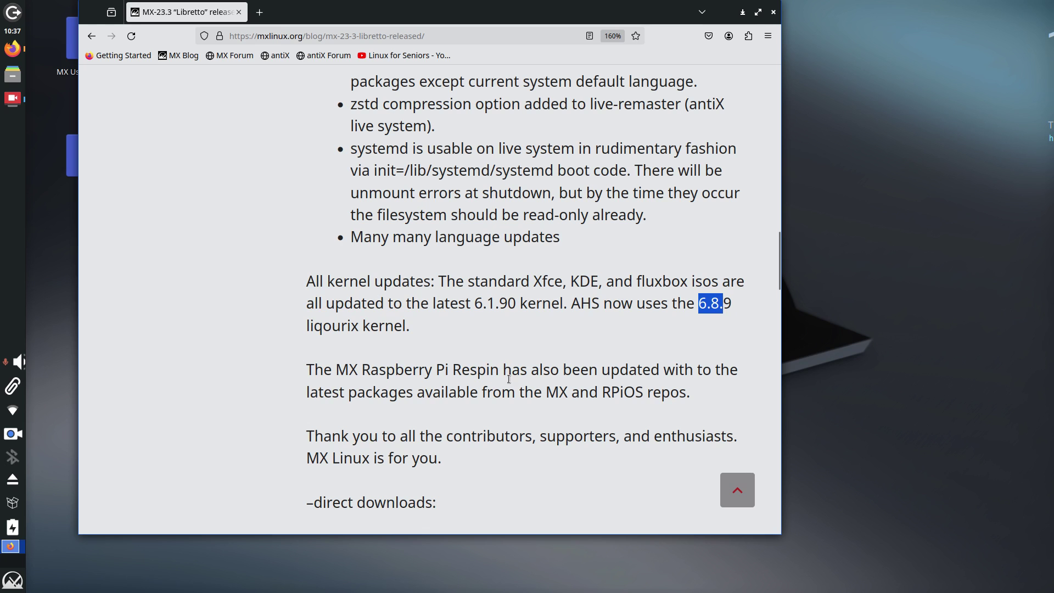
pyautogui.scroll(15, 379, 303)
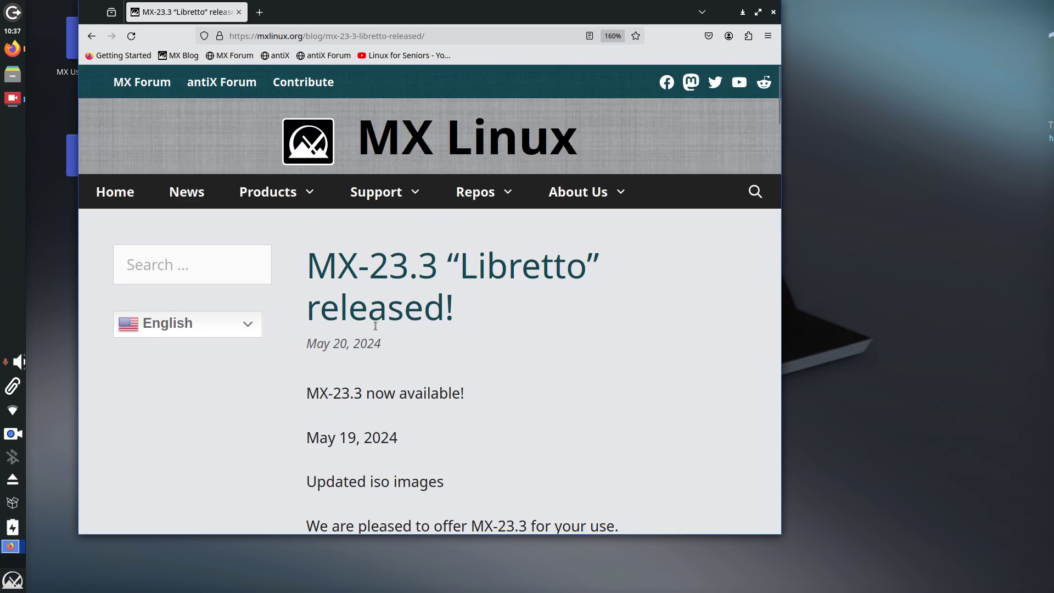
pyautogui.click(313, 144)
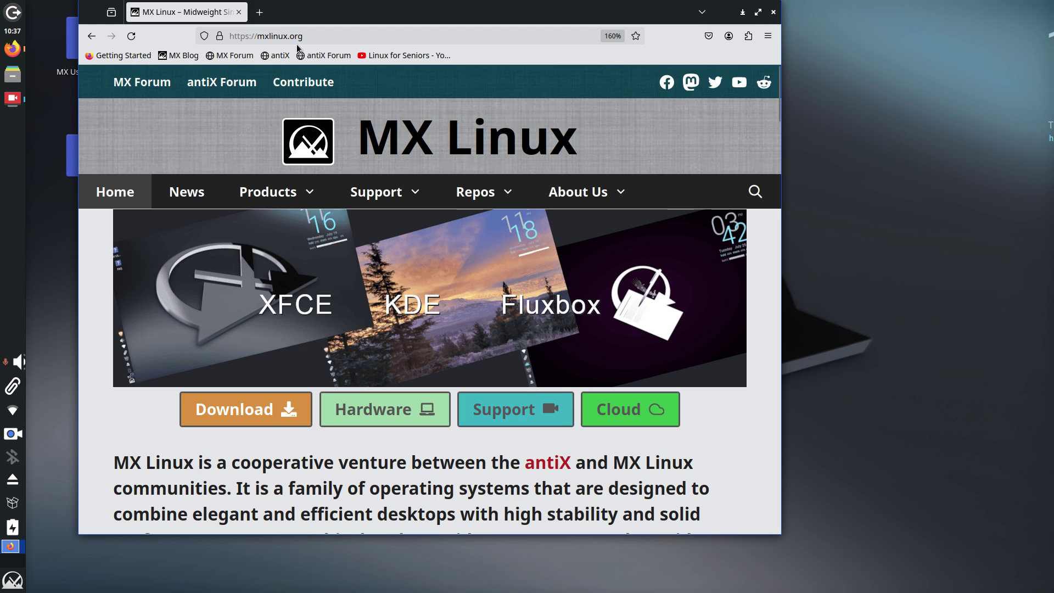
pyautogui.moveTo(378, 193)
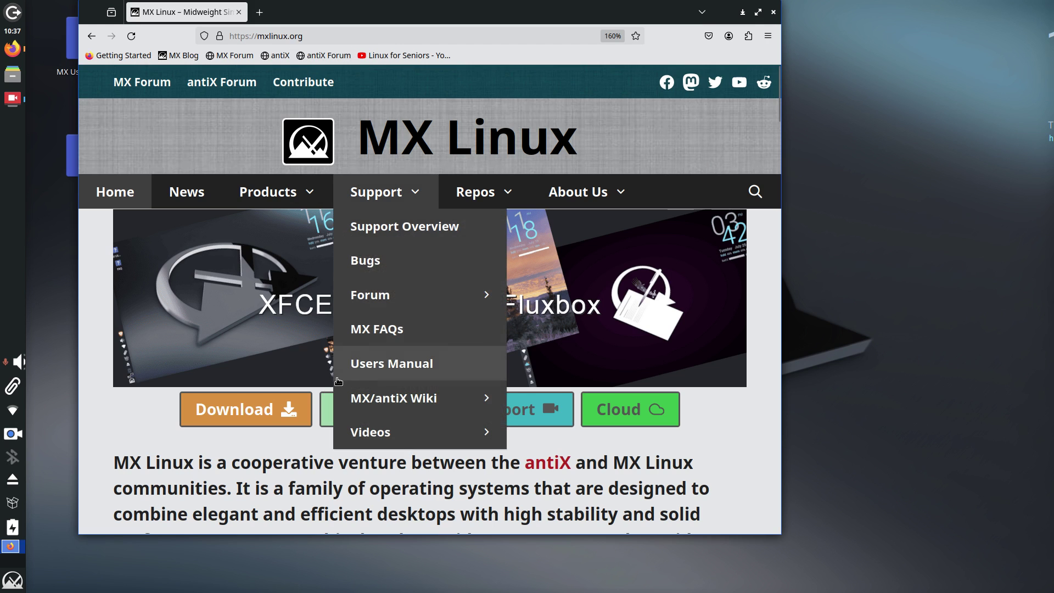
pyautogui.click(245, 416)
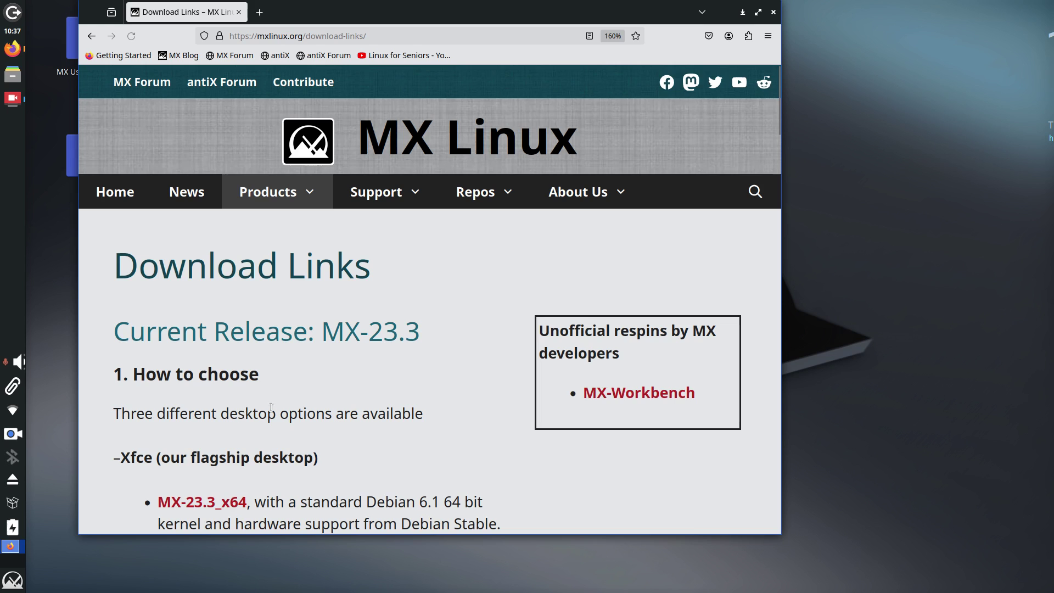
pyautogui.scroll(-2, 442, 323)
pyautogui.scroll(-4, 442, 324)
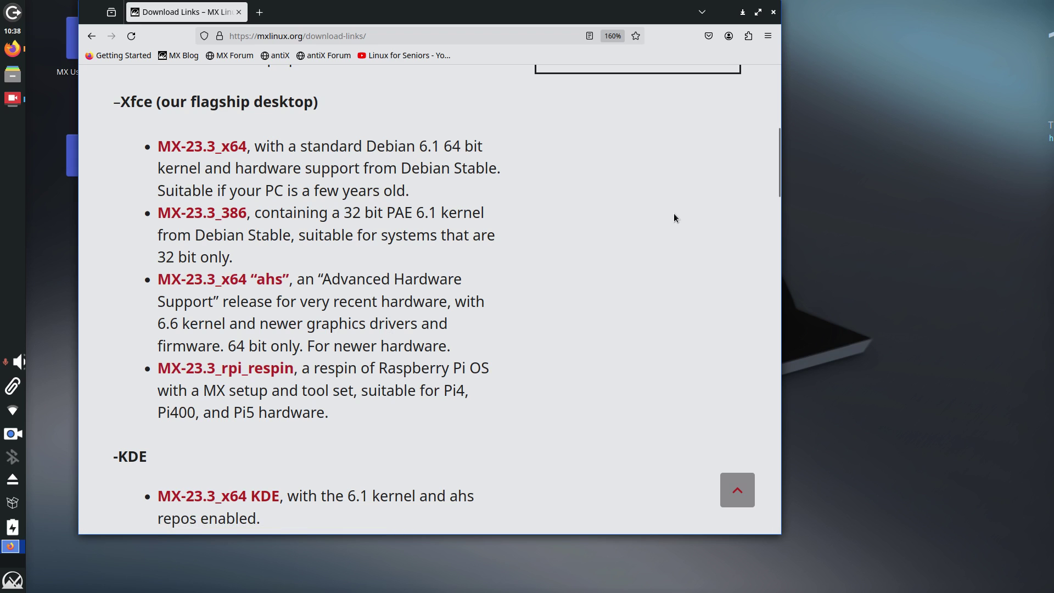
pyautogui.click(396, 56)
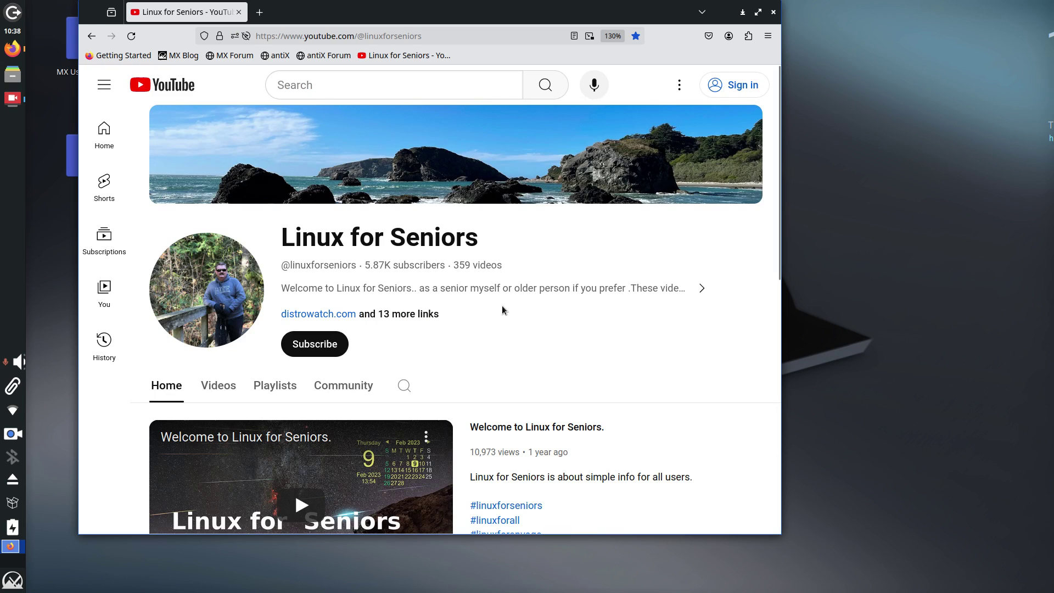
pyautogui.click(411, 385)
pyautogui.write('mx')
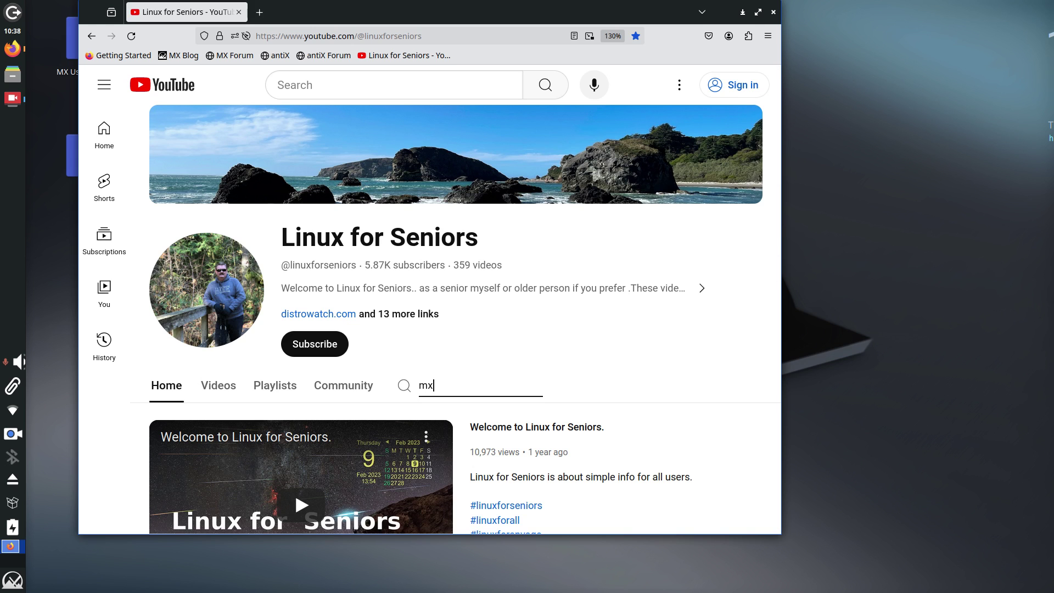
pyautogui.press('Return')
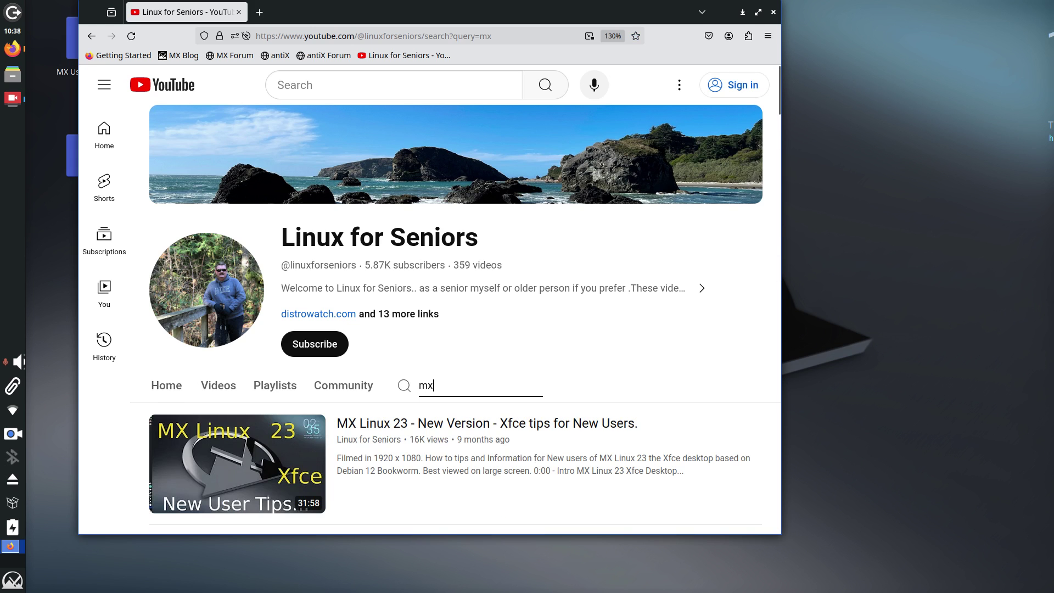
pyautogui.scroll(-3, 428, 319)
pyautogui.scroll(-8, 165, 351)
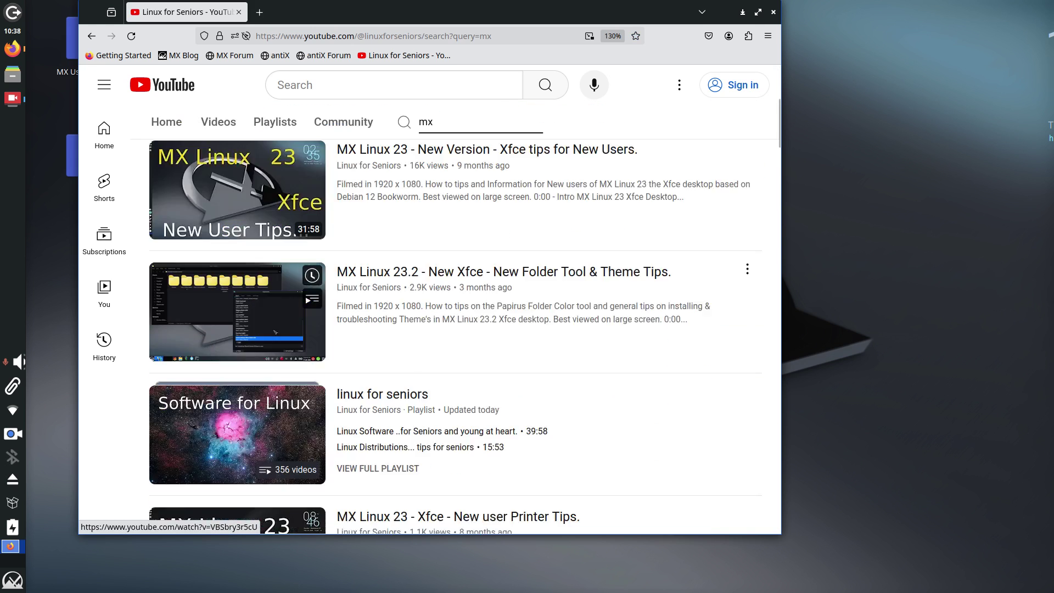
pyautogui.scroll(11, 247, 354)
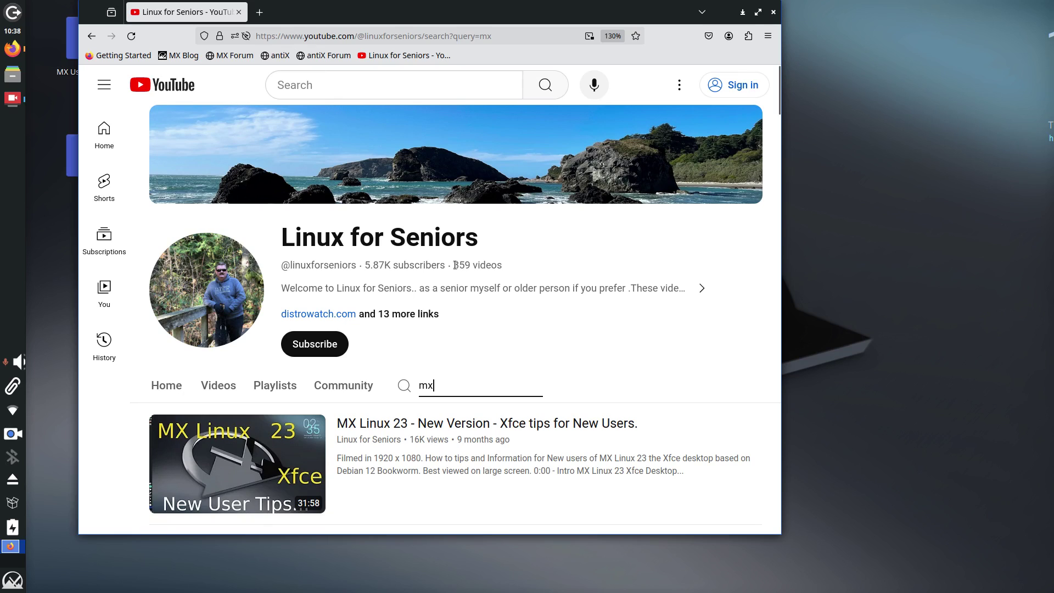
pyautogui.moveTo(453, 268); pyautogui.dragTo(503, 266)
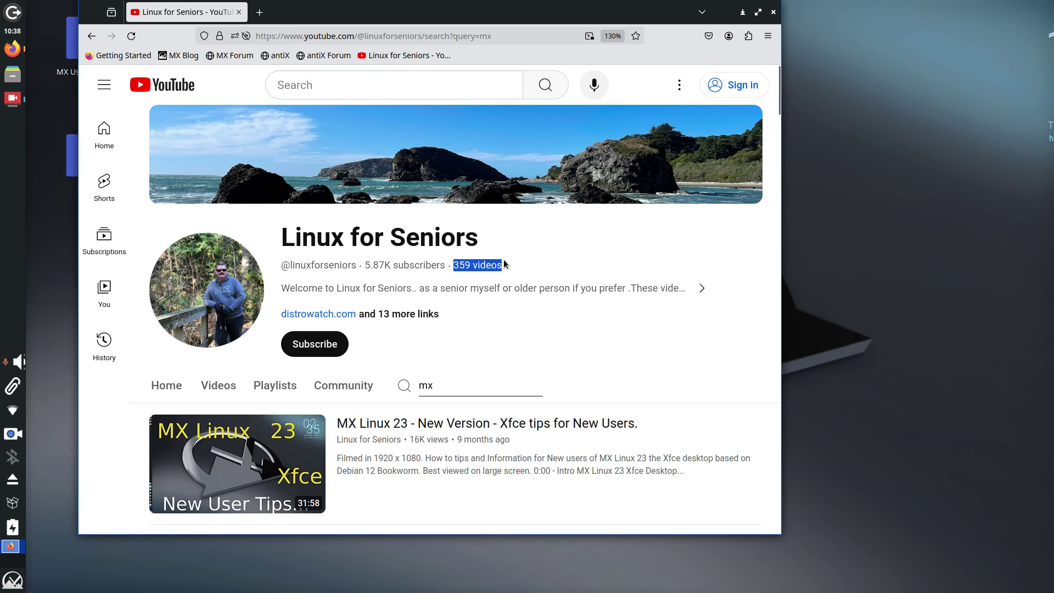
pyautogui.click(774, 13)
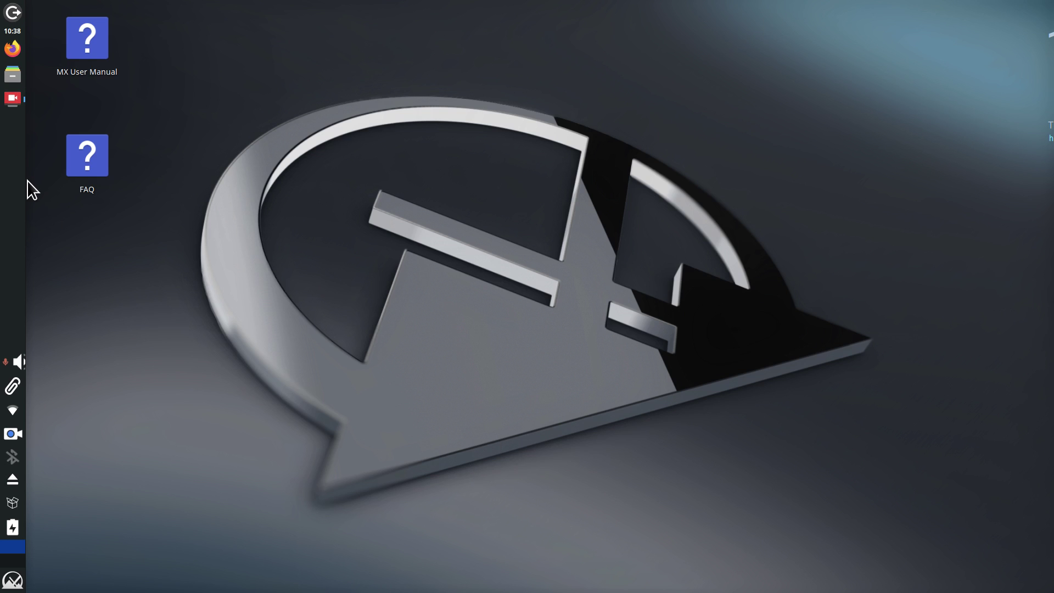
pyautogui.rightClick(12, 70)
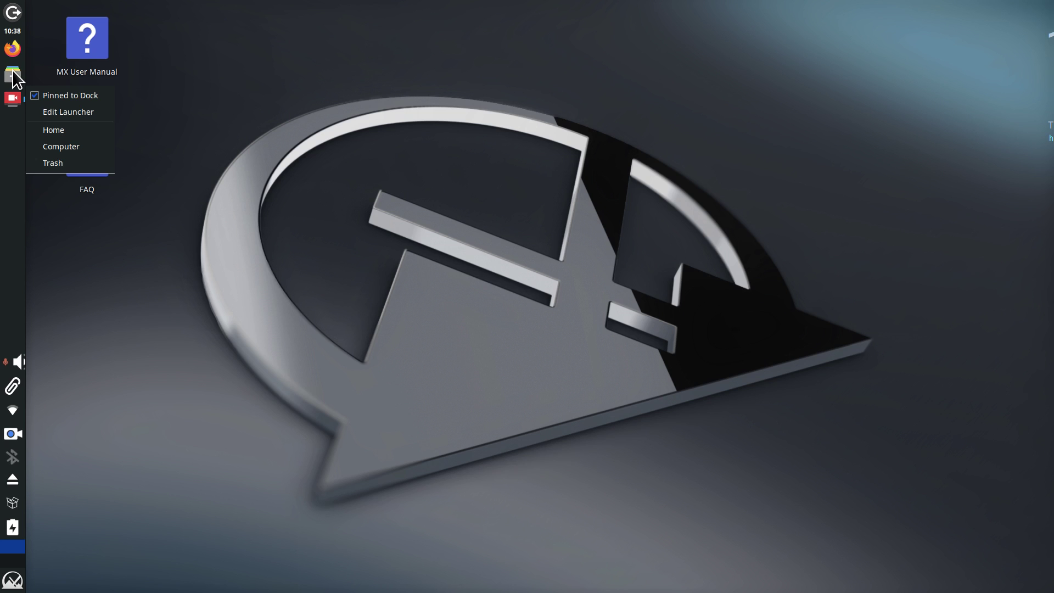
pyautogui.click(165, 104)
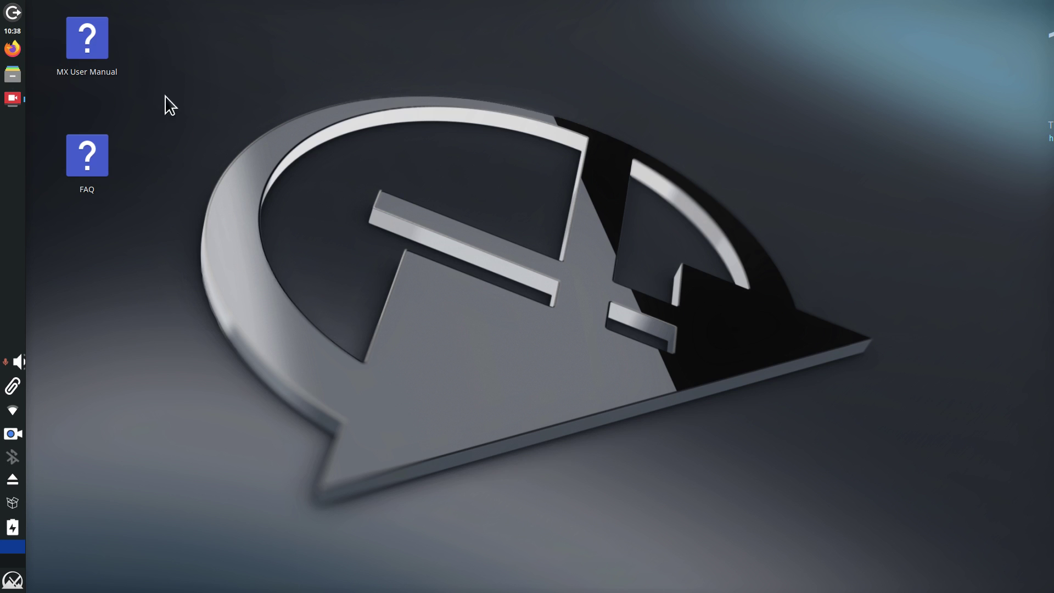
pyautogui.rightClick(10, 49)
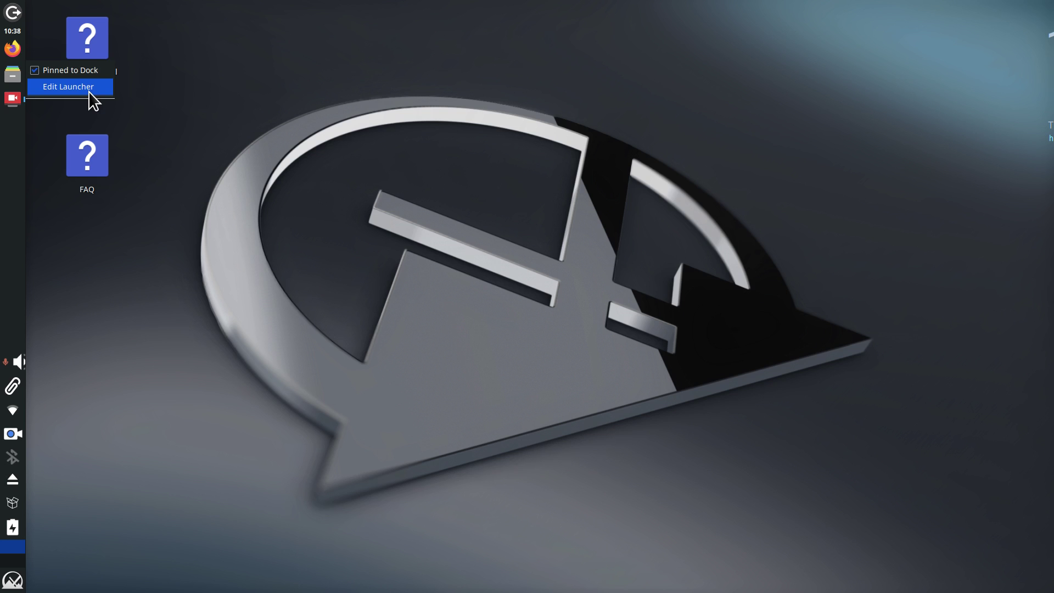
pyautogui.click(242, 125)
pyautogui.moveTo(103, 46); pyautogui.dragTo(472, 99)
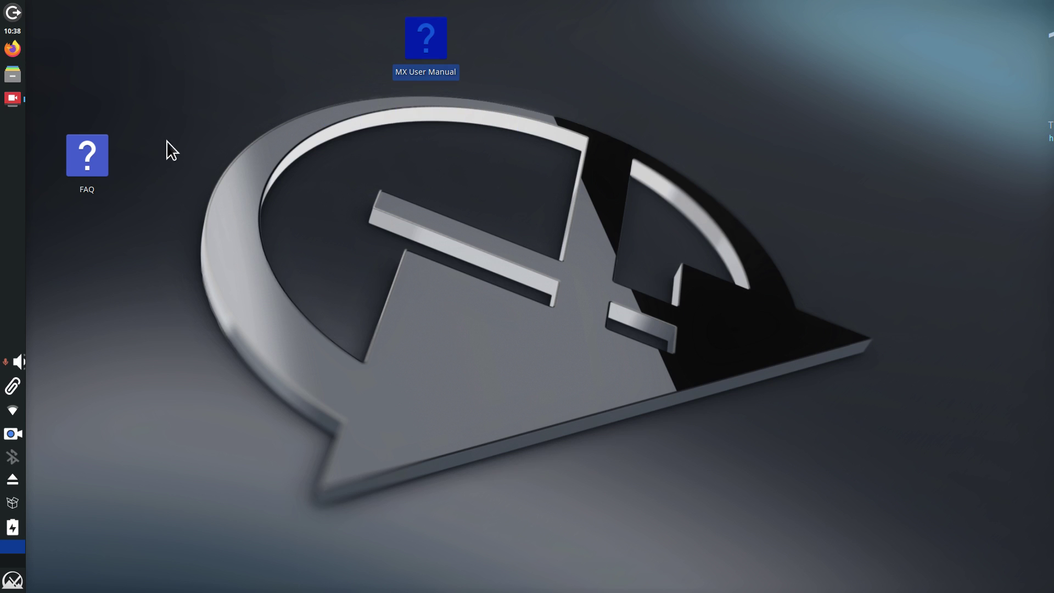
pyautogui.moveTo(88, 156); pyautogui.dragTo(651, 38)
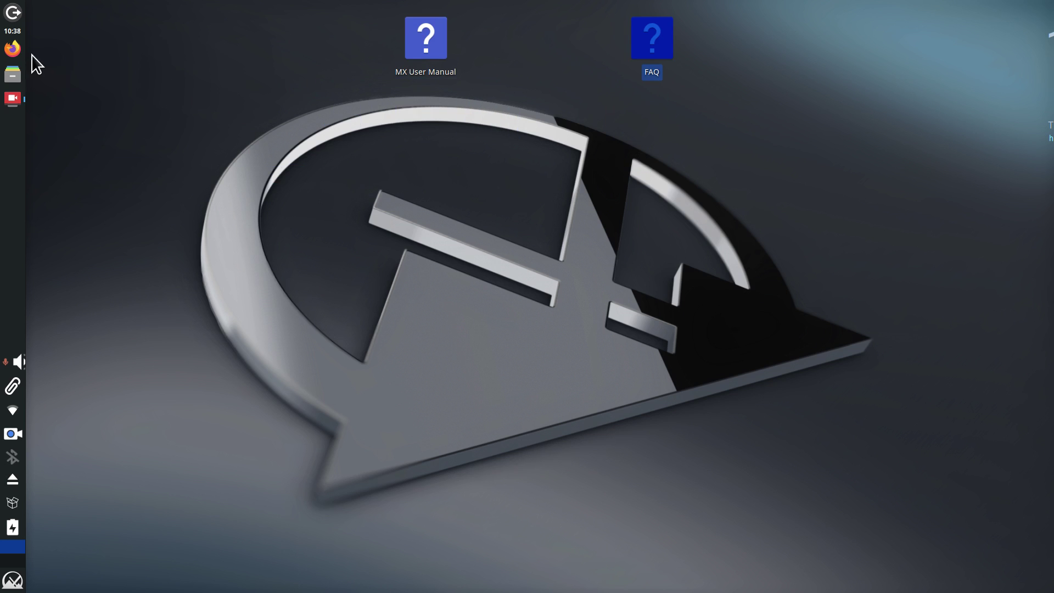
pyautogui.rightClick(16, 51)
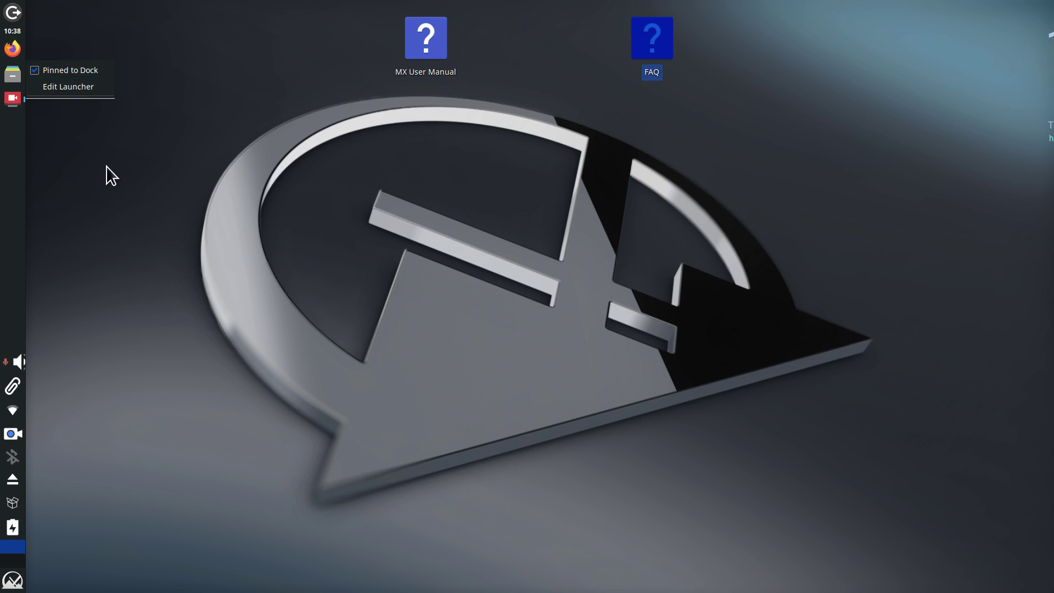
pyautogui.rightClick(16, 97)
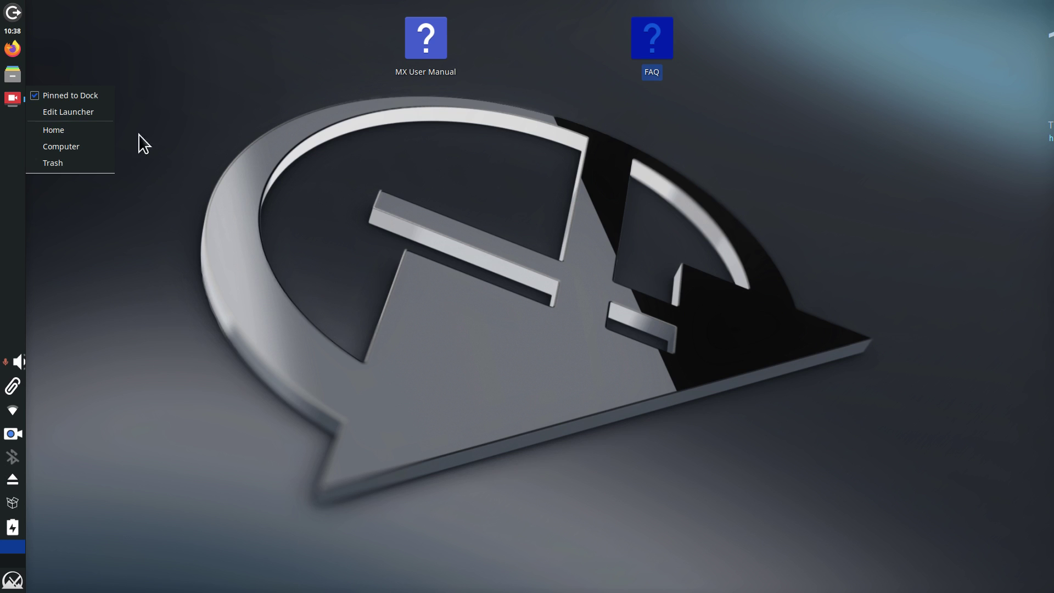
pyautogui.click(190, 117)
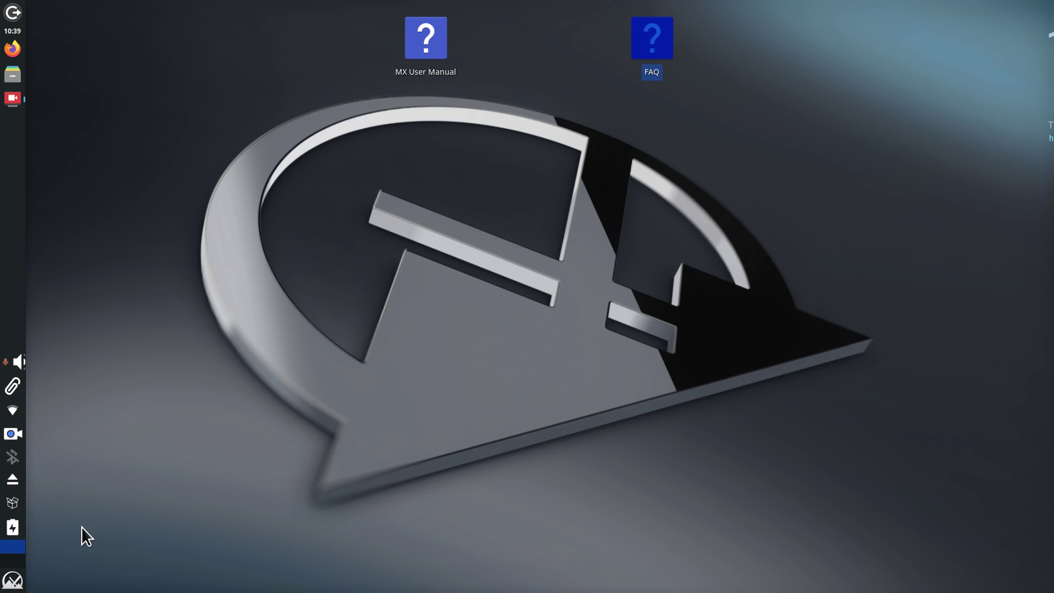
pyautogui.rightClick(13, 74)
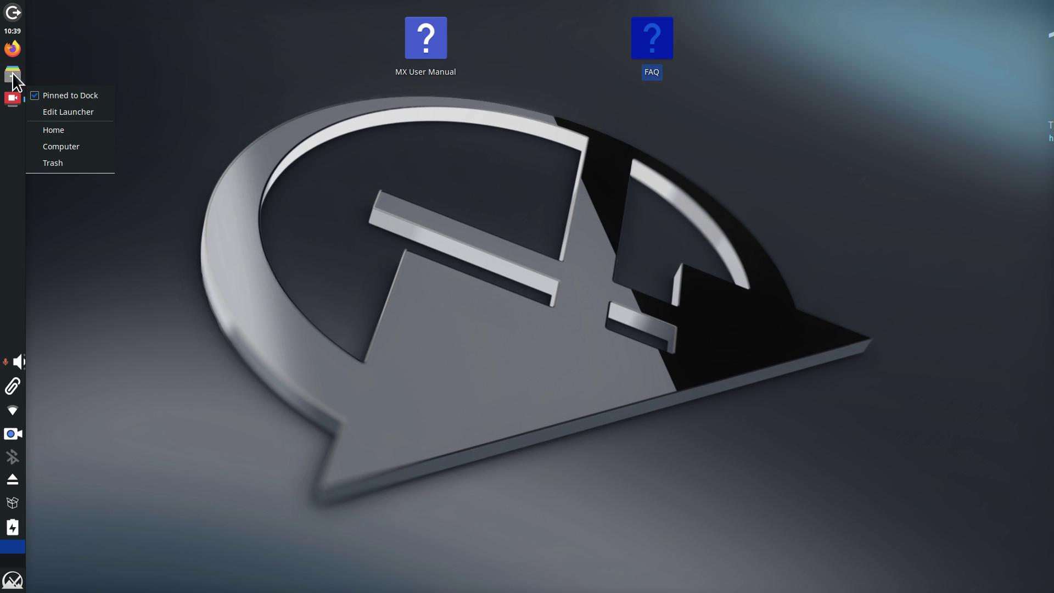
pyautogui.click(55, 96)
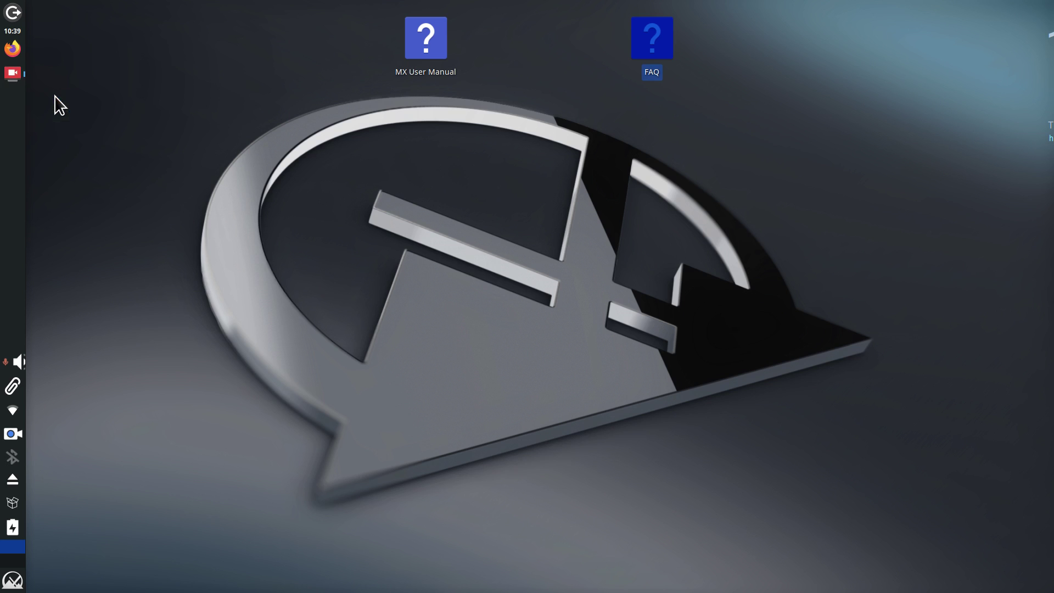
pyautogui.rightClick(12, 72)
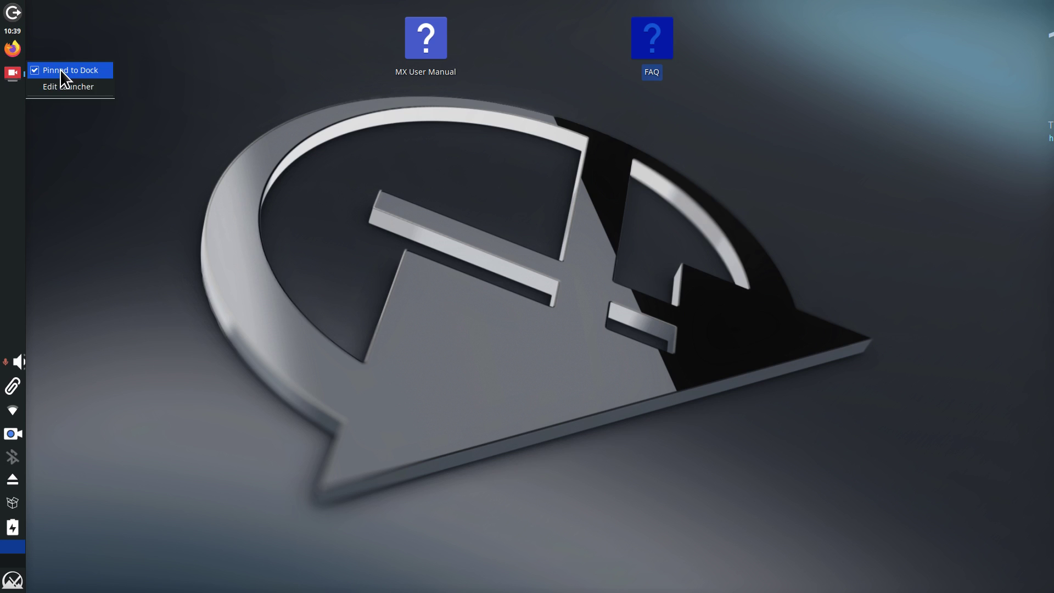
pyautogui.click(59, 70)
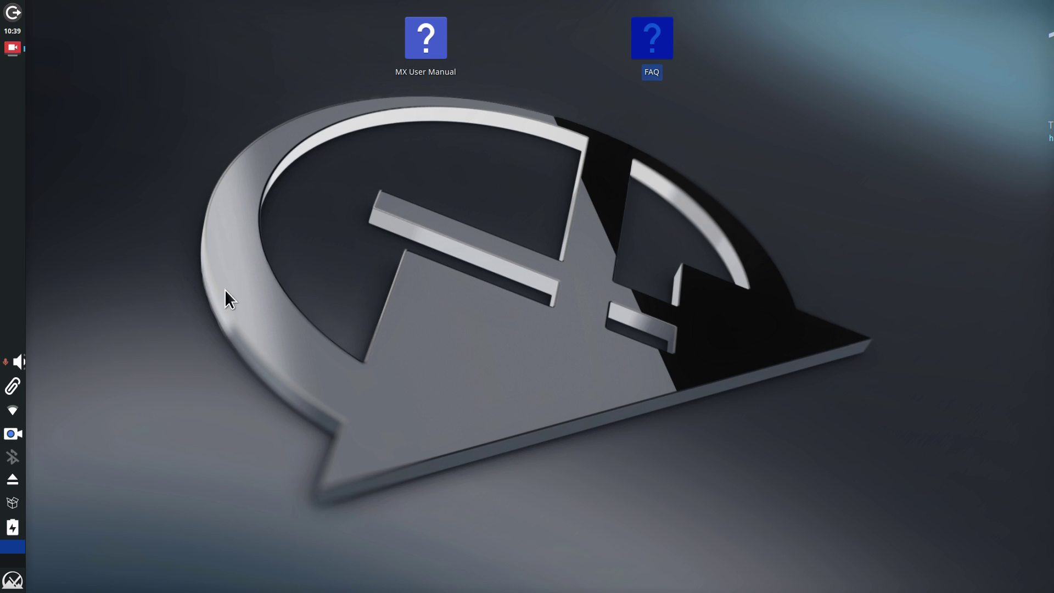
pyautogui.click(13, 581)
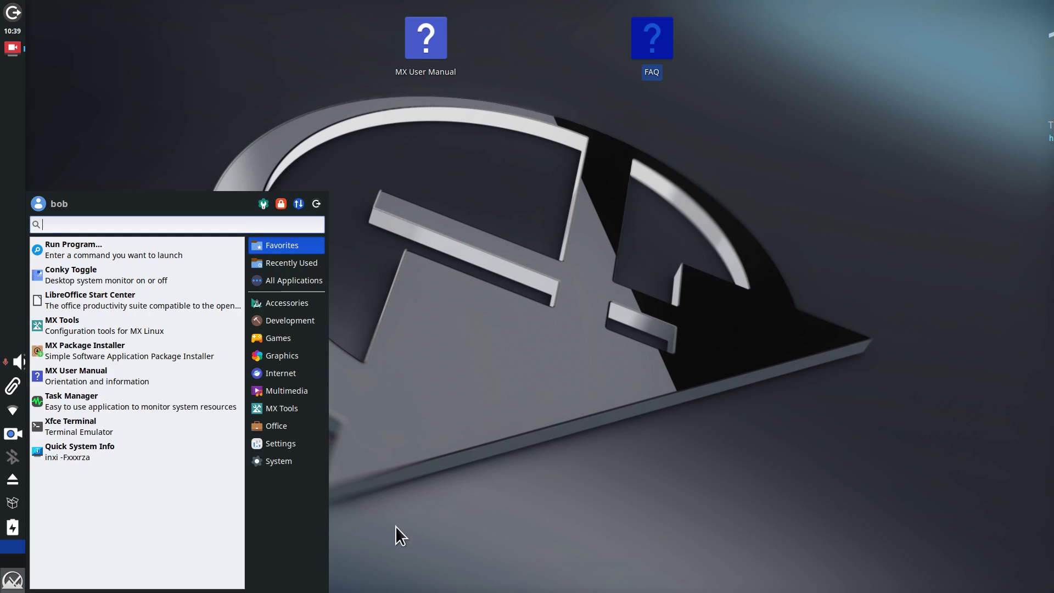
pyautogui.click(290, 374)
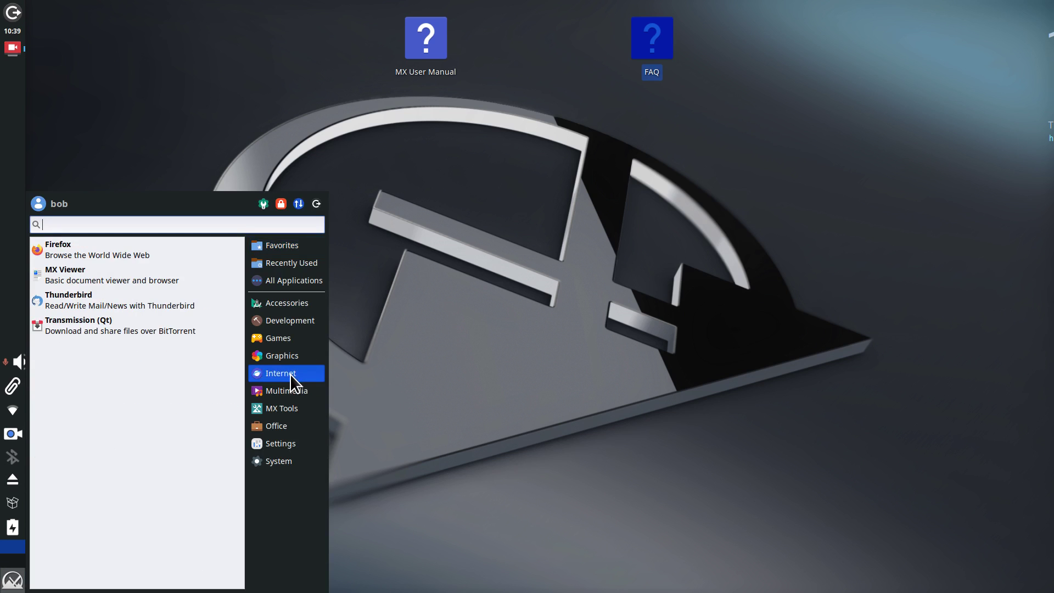
pyautogui.rightClick(62, 249)
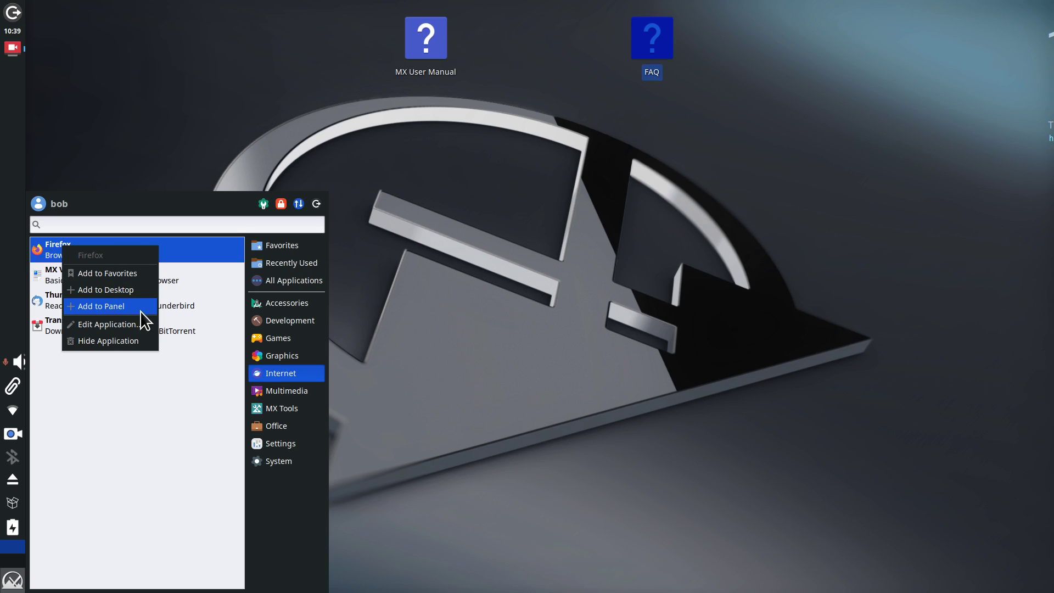
pyautogui.click(98, 306)
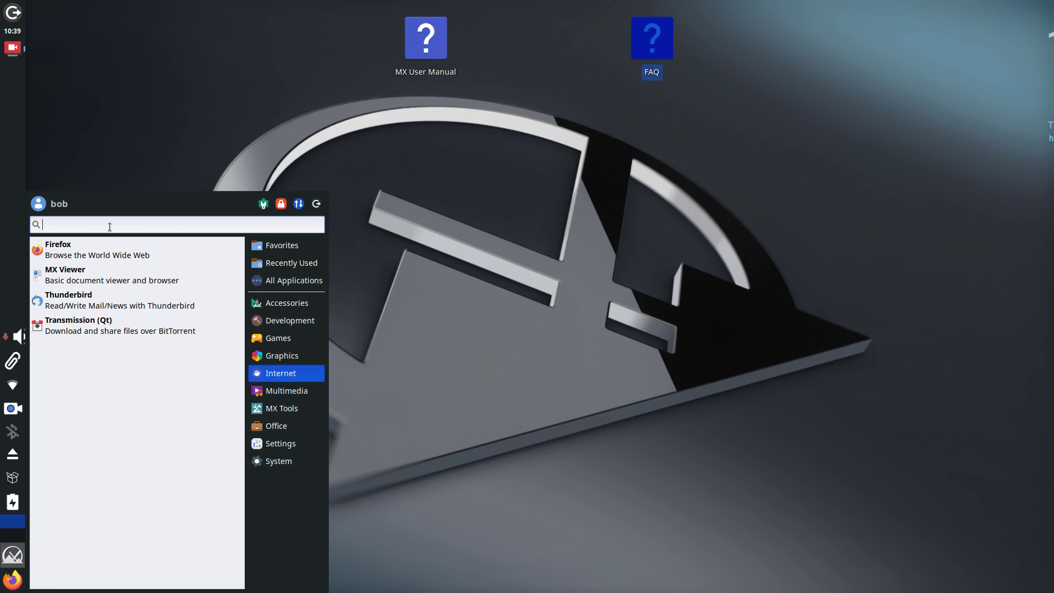
pyautogui.write('th')
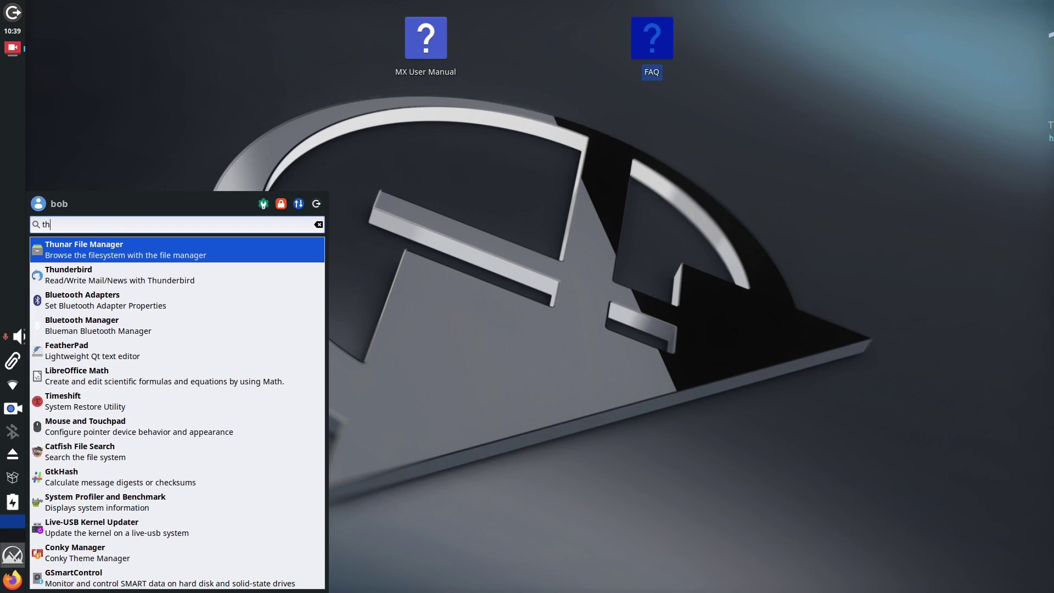
pyautogui.rightClick(78, 248)
pyautogui.click(134, 364)
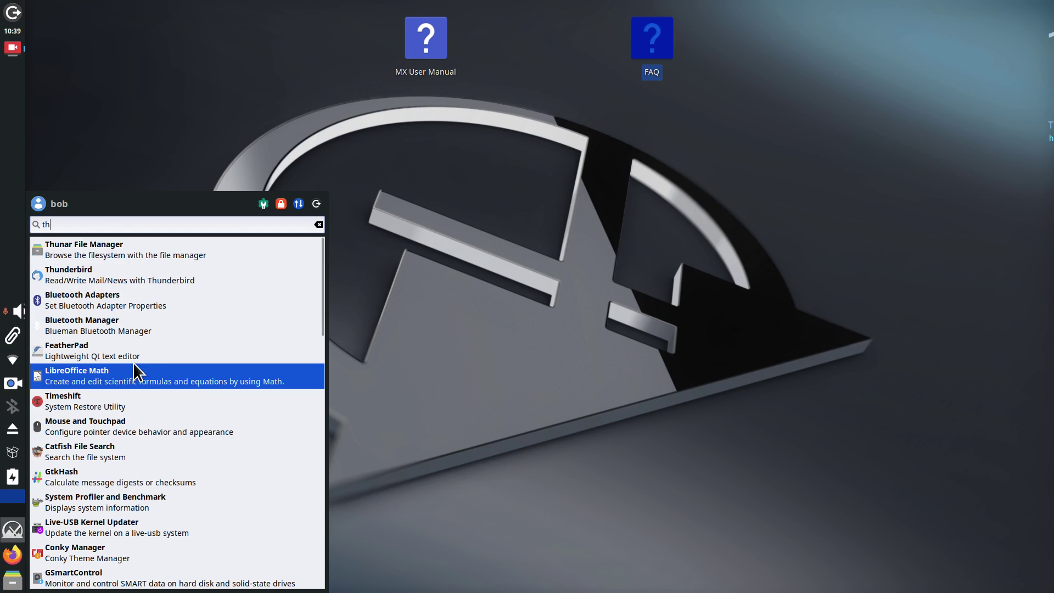
pyautogui.click(449, 378)
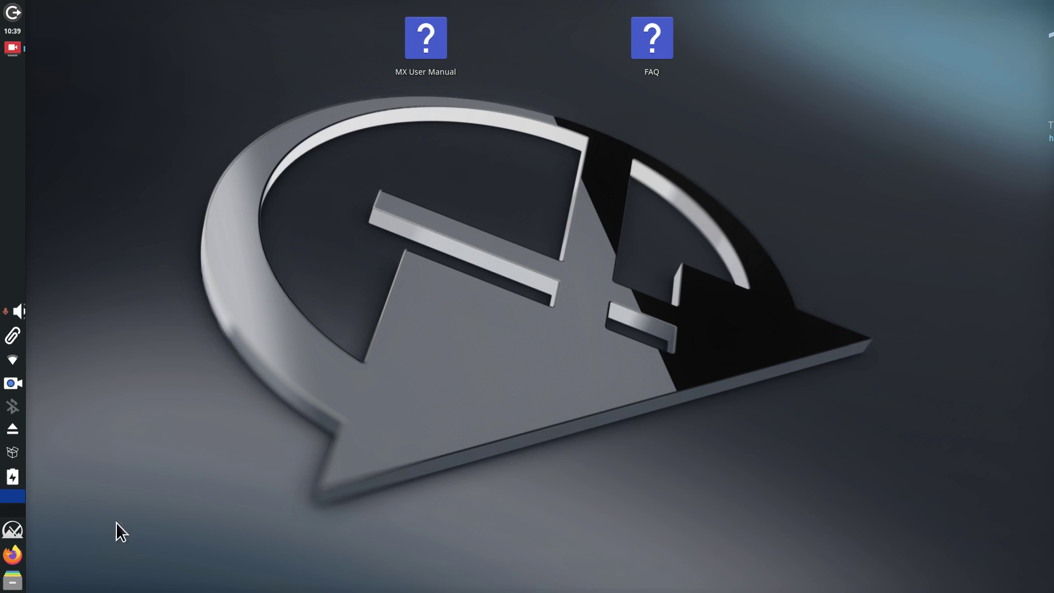
pyautogui.rightClick(11, 583)
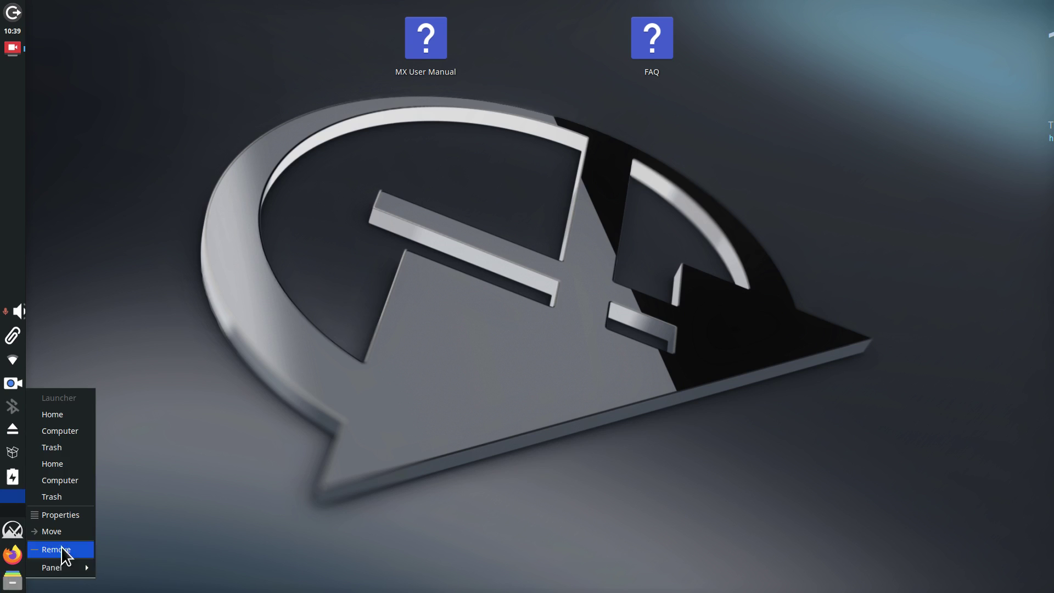
pyautogui.click(73, 534)
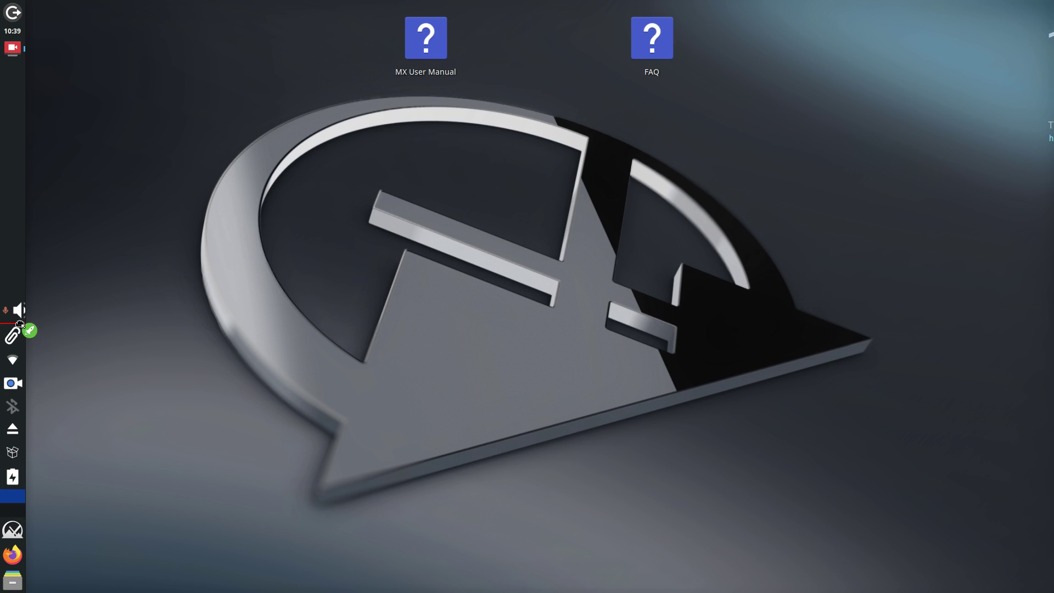
pyautogui.moveTo(41, 249); pyautogui.dragTo(11, 67)
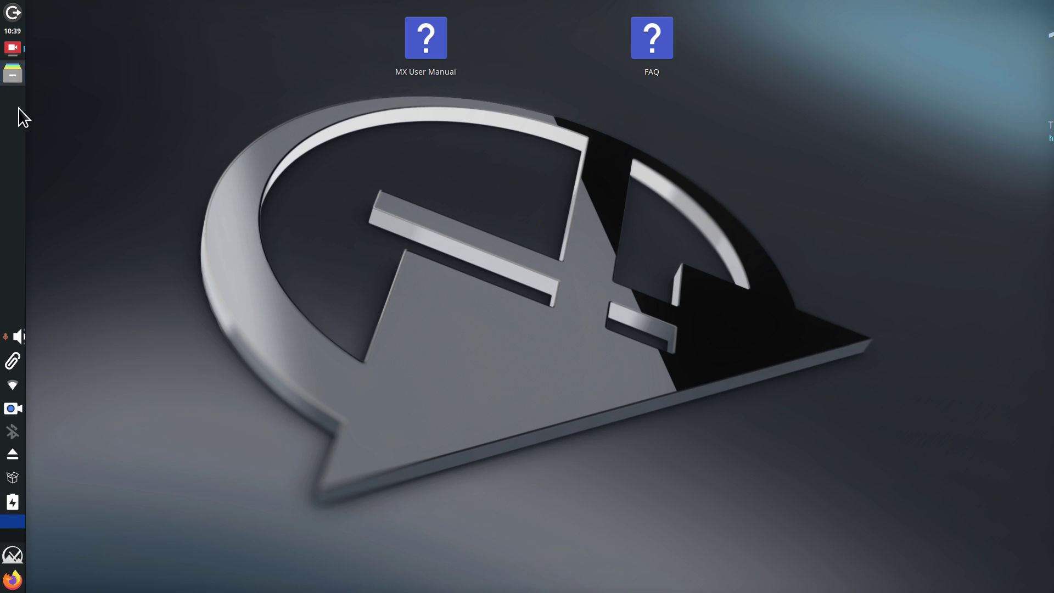
pyautogui.rightClick(7, 583)
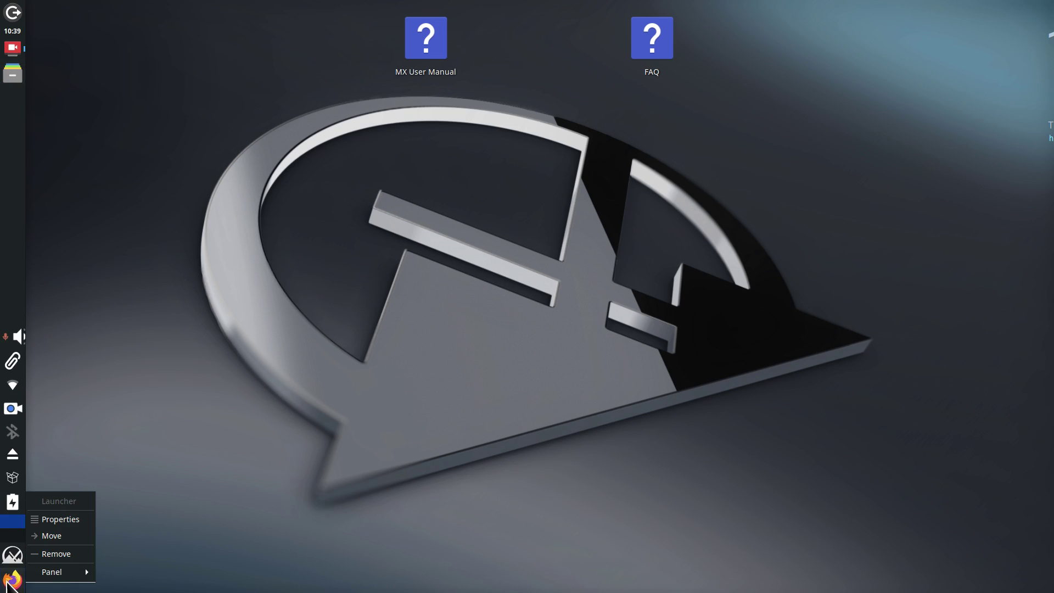
pyautogui.click(60, 537)
pyautogui.click(15, 102)
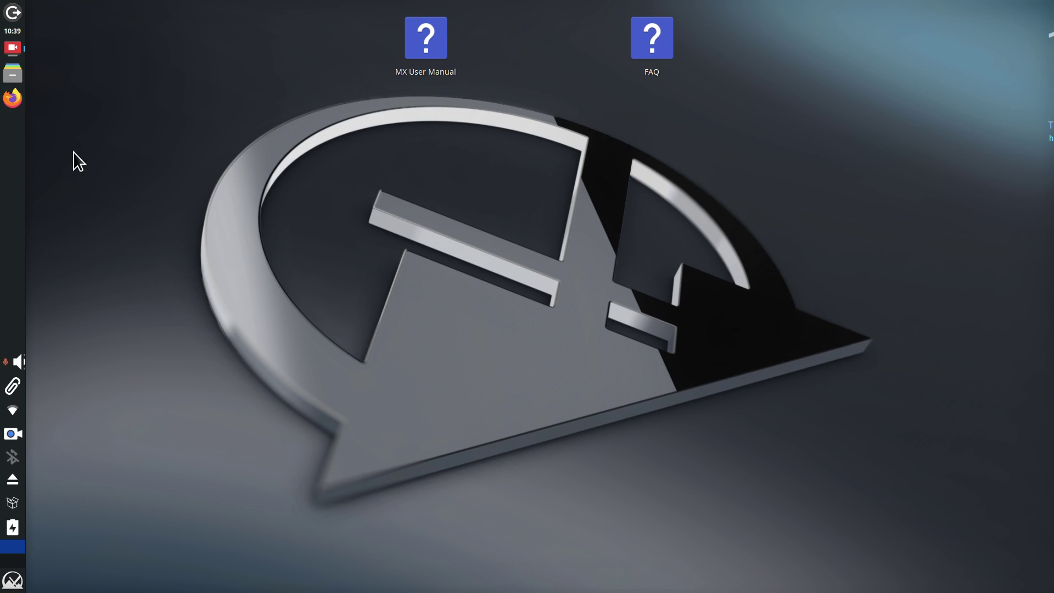
pyautogui.rightClick(12, 97)
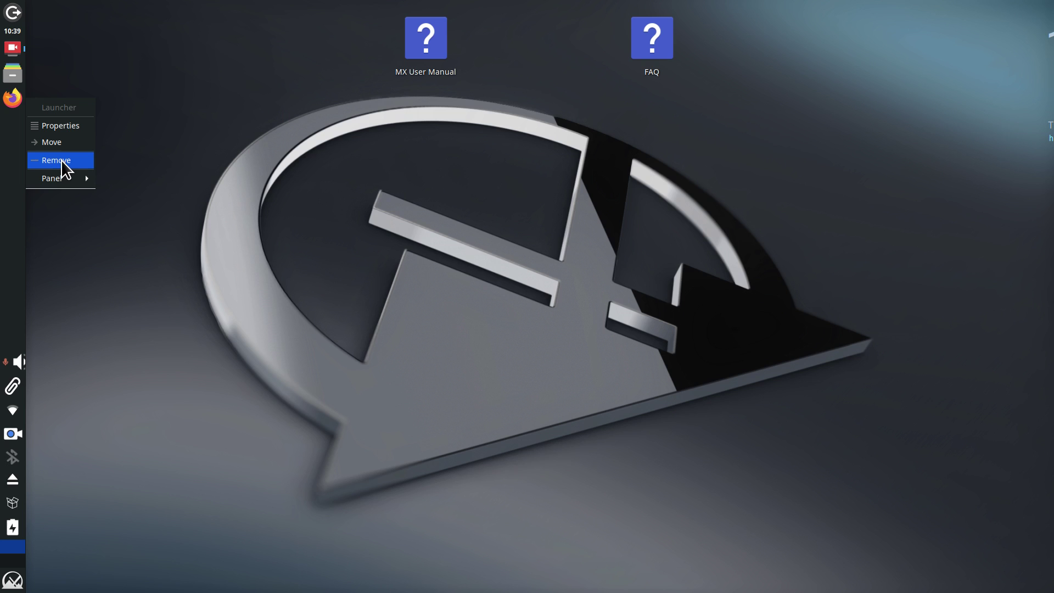
pyautogui.click(162, 138)
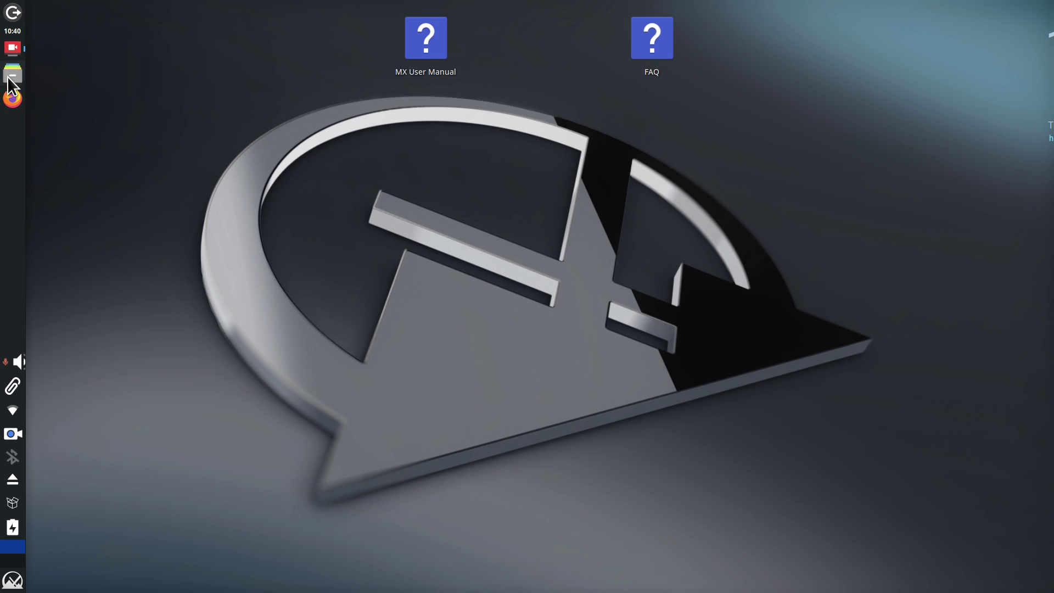
pyautogui.rightClick(15, 72)
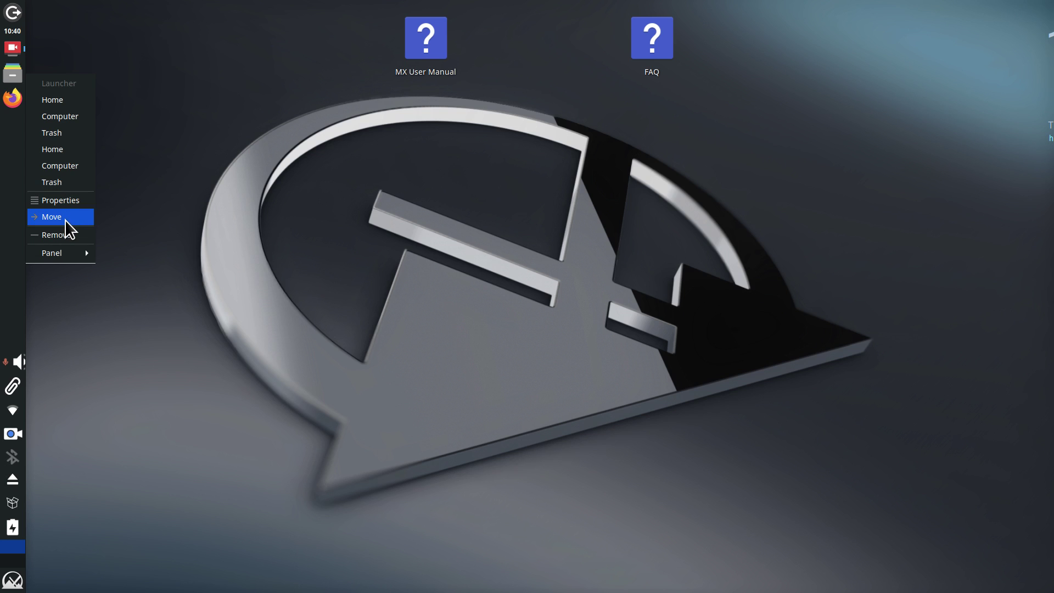
pyautogui.click(184, 182)
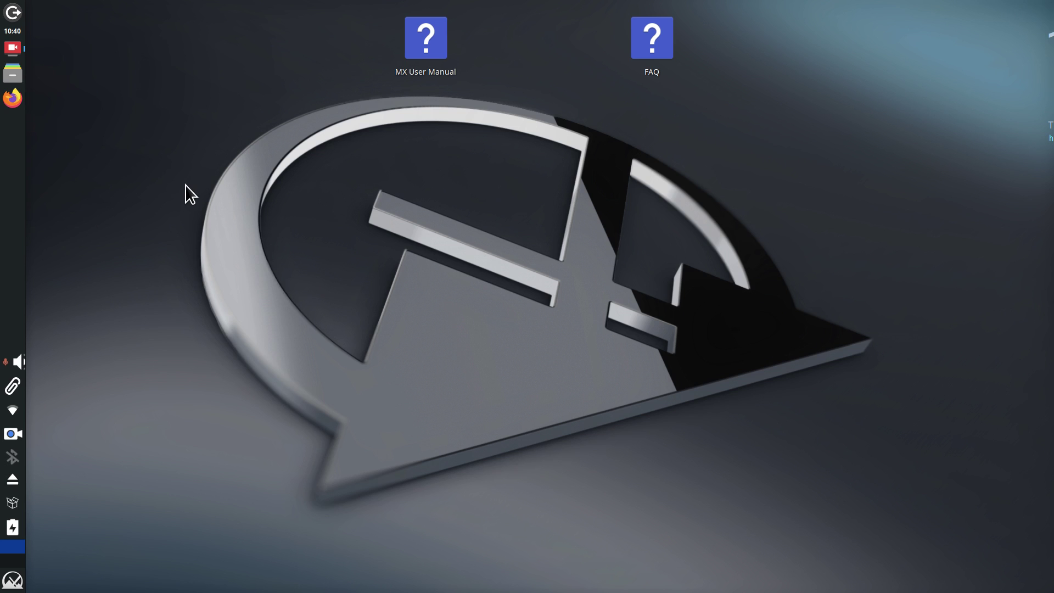
pyautogui.click(21, 71)
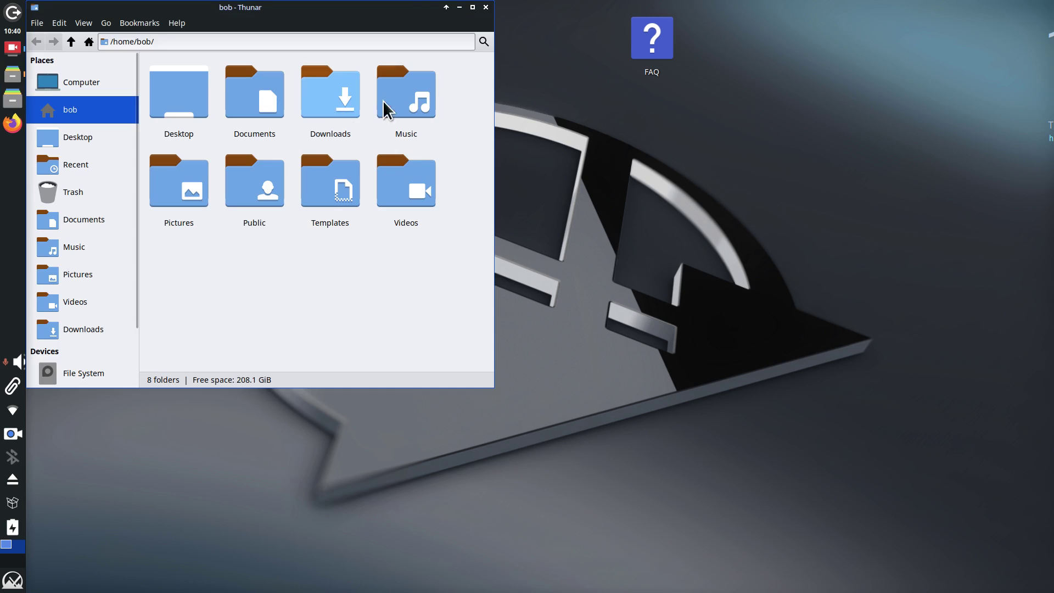
pyautogui.click(485, 13)
pyautogui.click(12, 99)
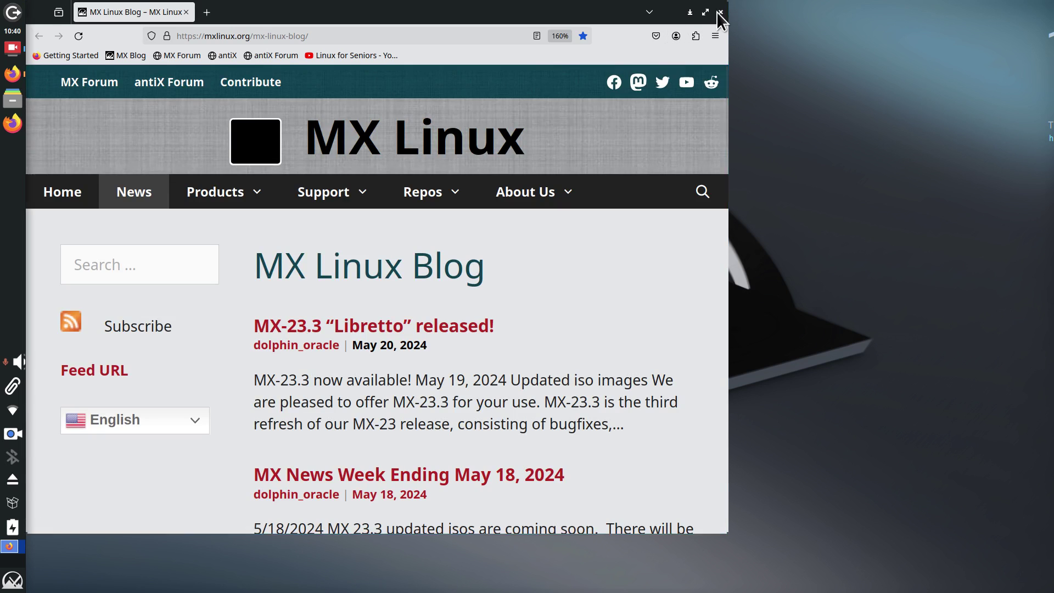
pyautogui.click(720, 12)
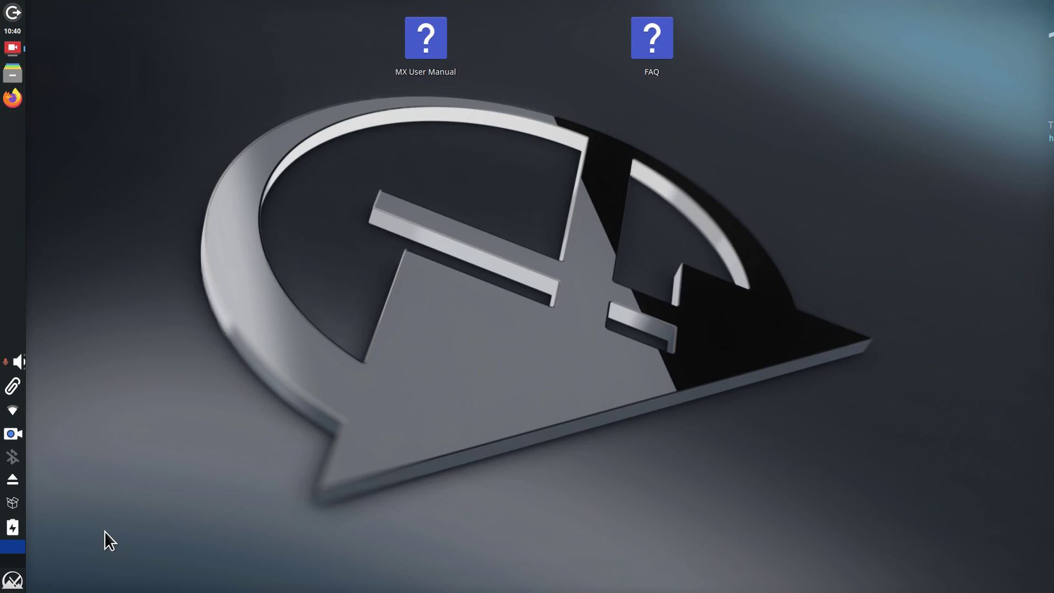
pyautogui.click(12, 579)
pyautogui.click(263, 204)
pyautogui.click(381, 308)
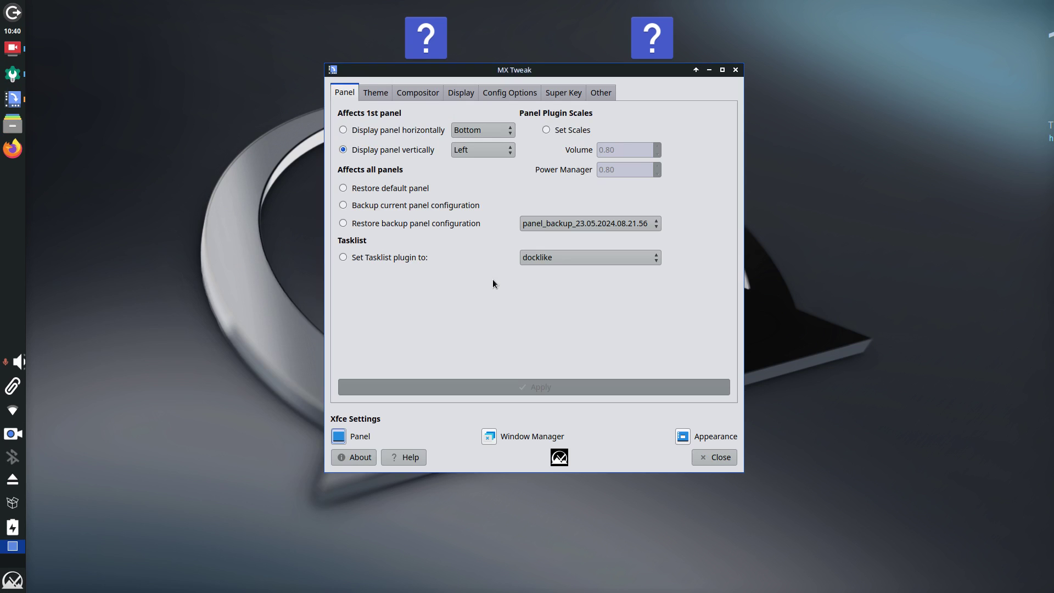
pyautogui.click(371, 188)
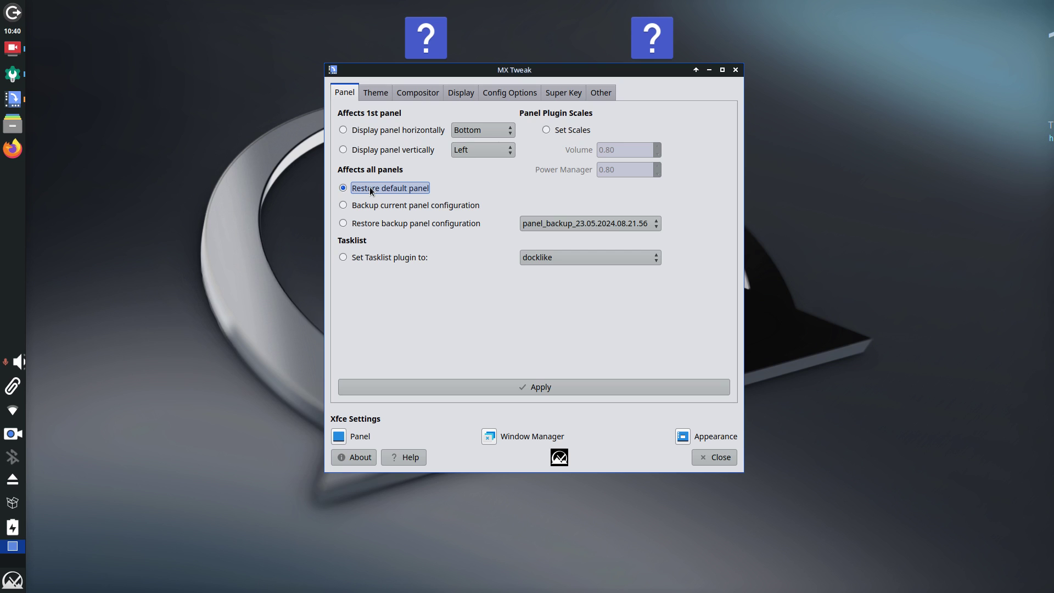
pyautogui.click(539, 385)
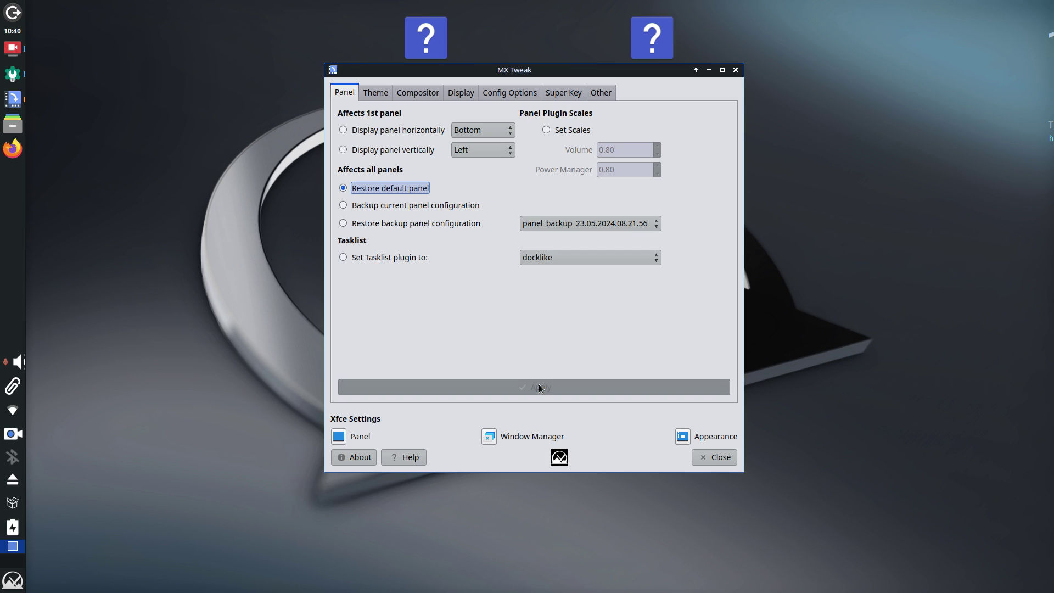
# - Close MX Tweak and the Settings Manager, then show the desktop menu's Applications > Settings list
pyautogui.click(735, 70)
pyautogui.click(716, 152)
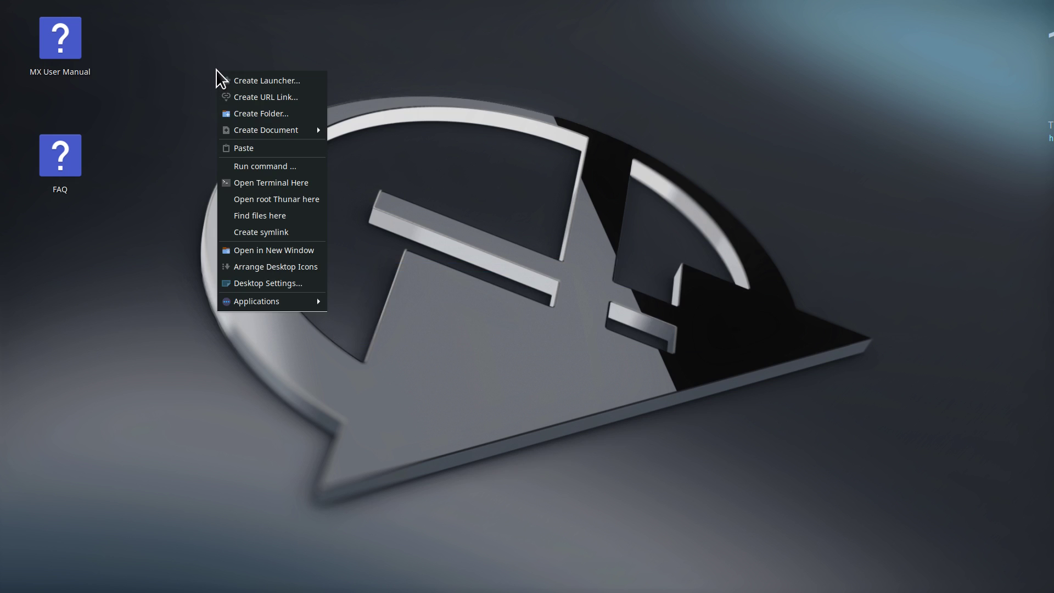
pyautogui.moveTo(262, 307)
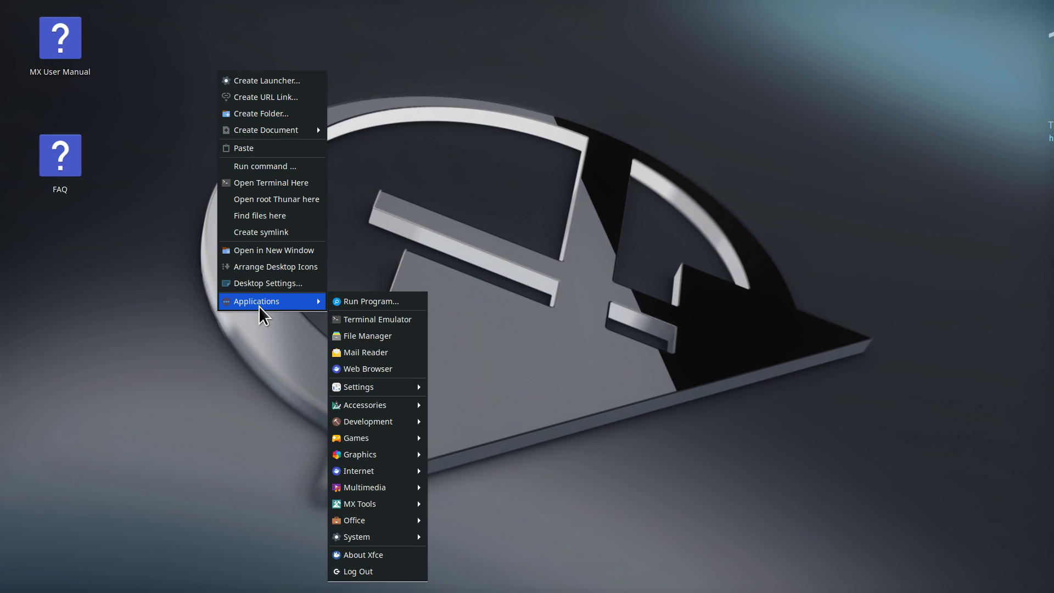
pyautogui.moveTo(349, 388)
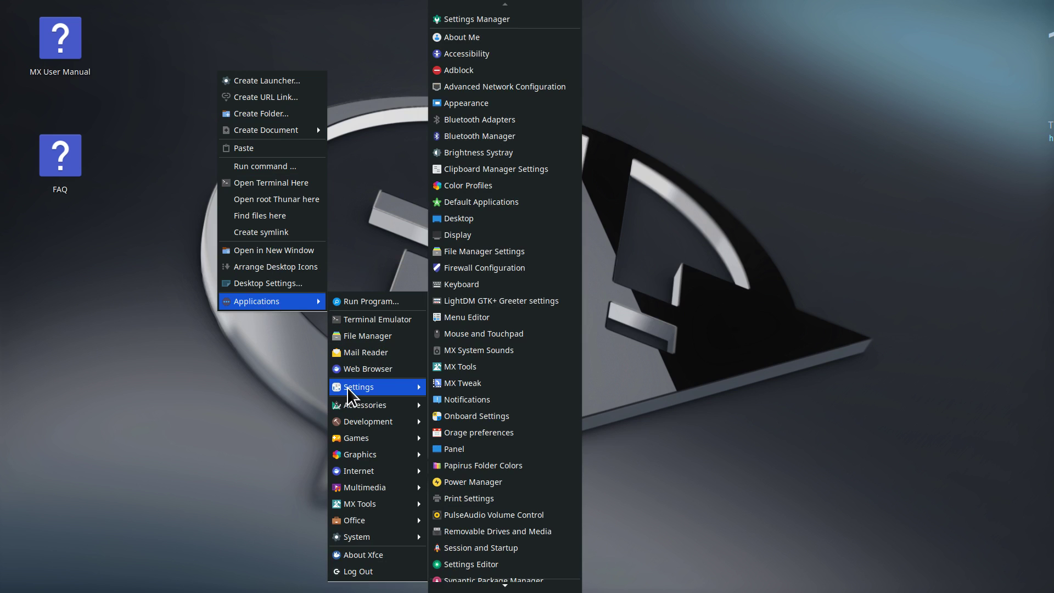
# - Apply MX Tweak's Restore default panel to bring back the left vertical panel, and dismiss the error
pyautogui.click(468, 388)
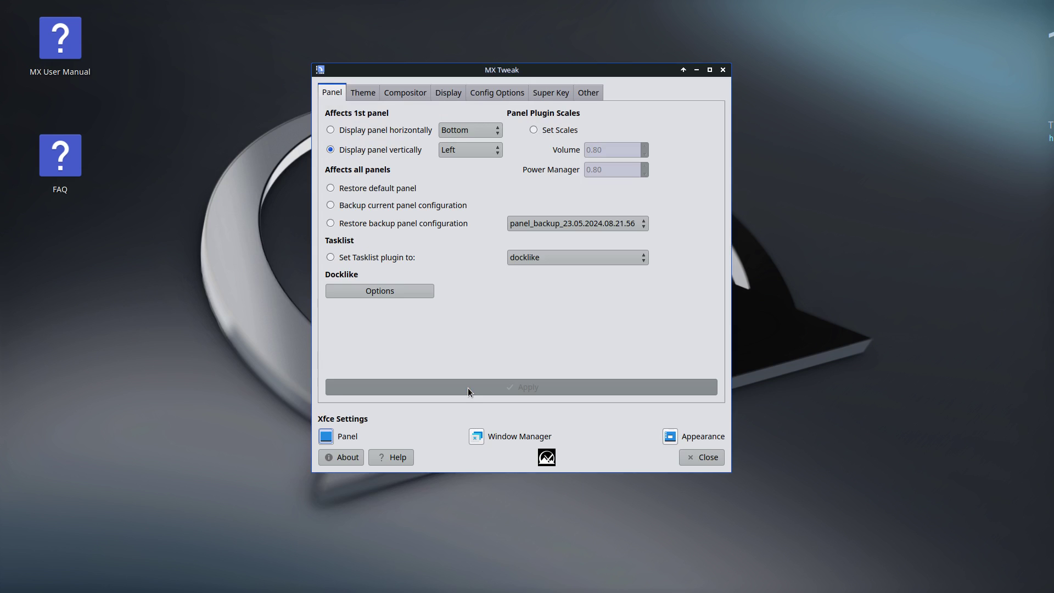
pyautogui.click(383, 188)
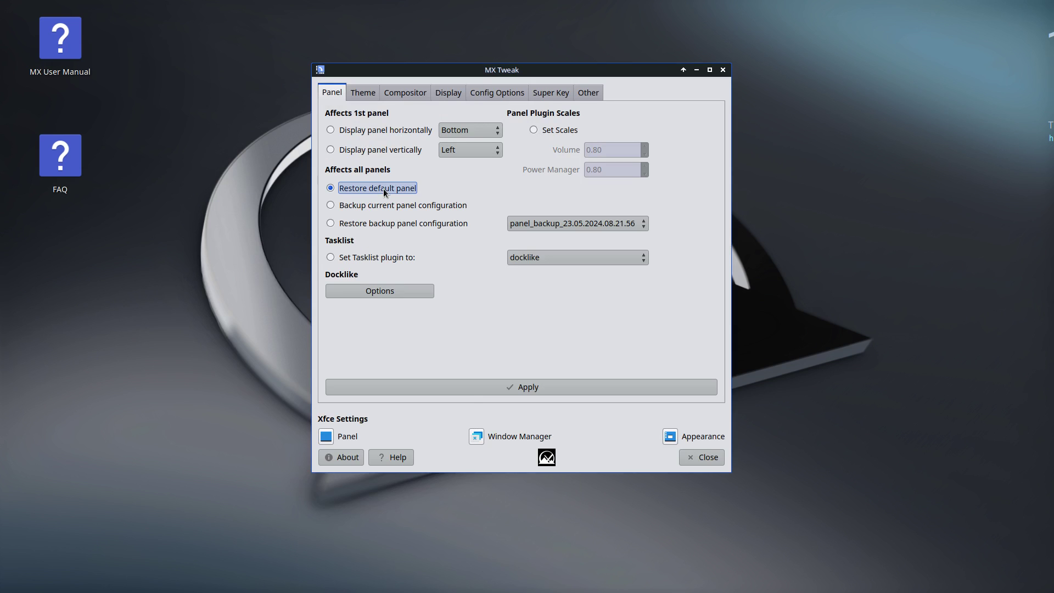
pyautogui.click(529, 394)
pyautogui.click(541, 387)
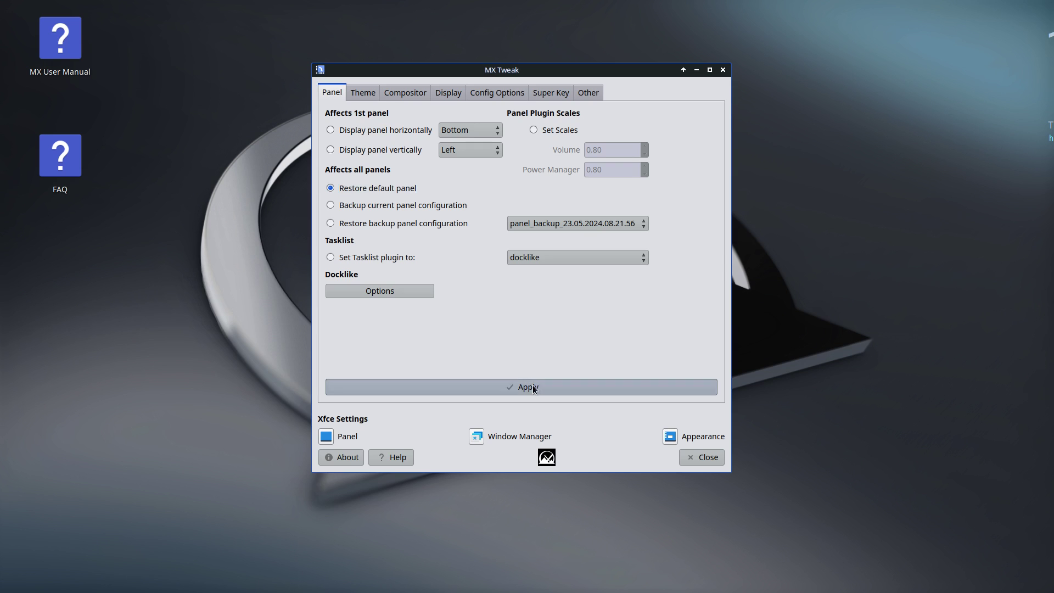
pyautogui.click(567, 336)
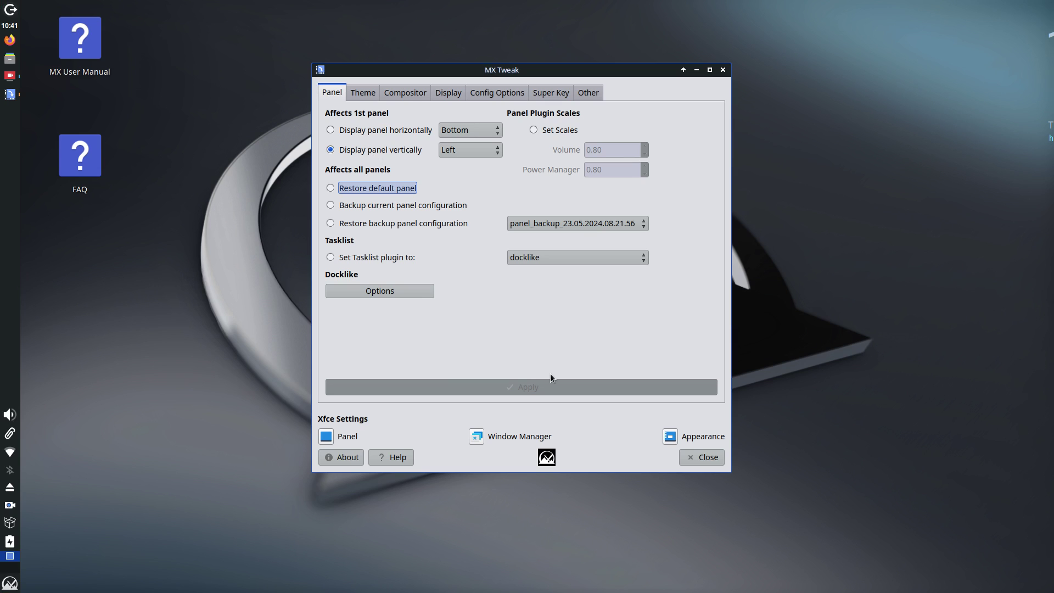
# - Set the vertical panel position to Right and check the application menu from its new spot
pyautogui.rightClick(10, 57)
pyautogui.press('Escape')
pyautogui.click(474, 155)
pyautogui.click(691, 219)
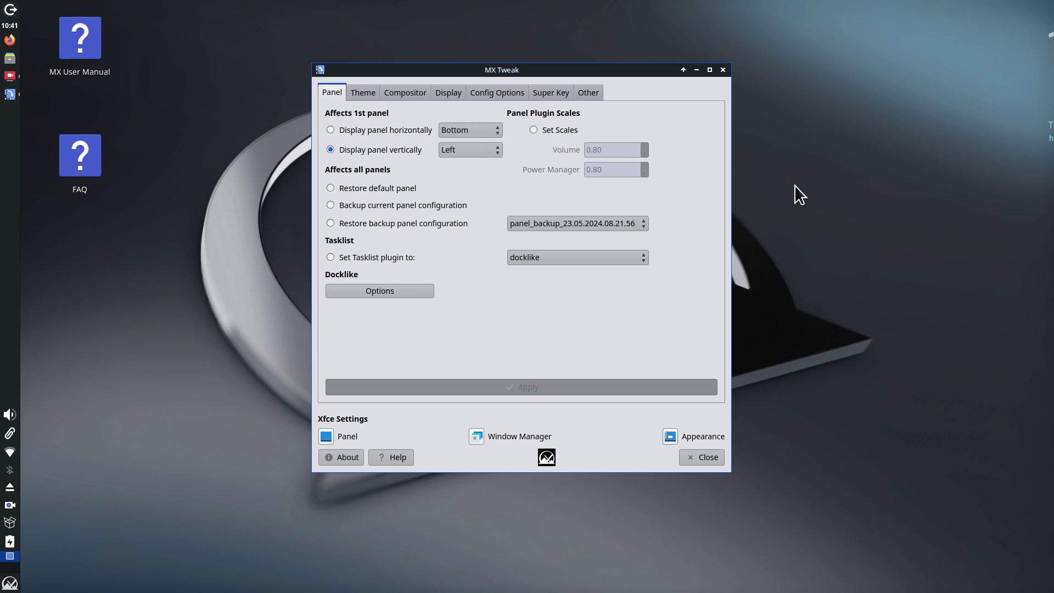
pyautogui.click(470, 163)
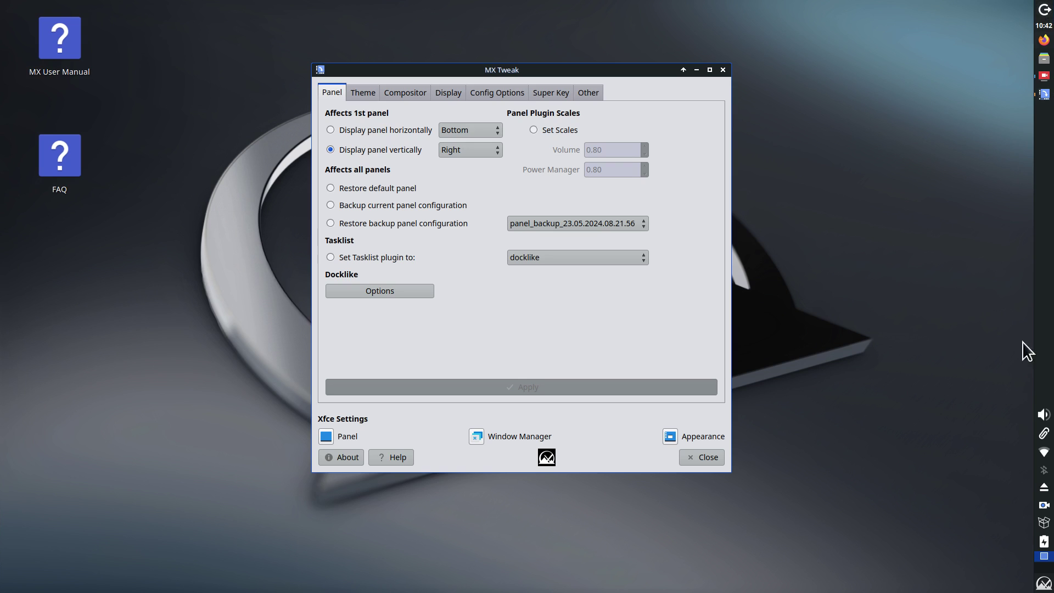
pyautogui.click(1044, 583)
pyautogui.click(678, 230)
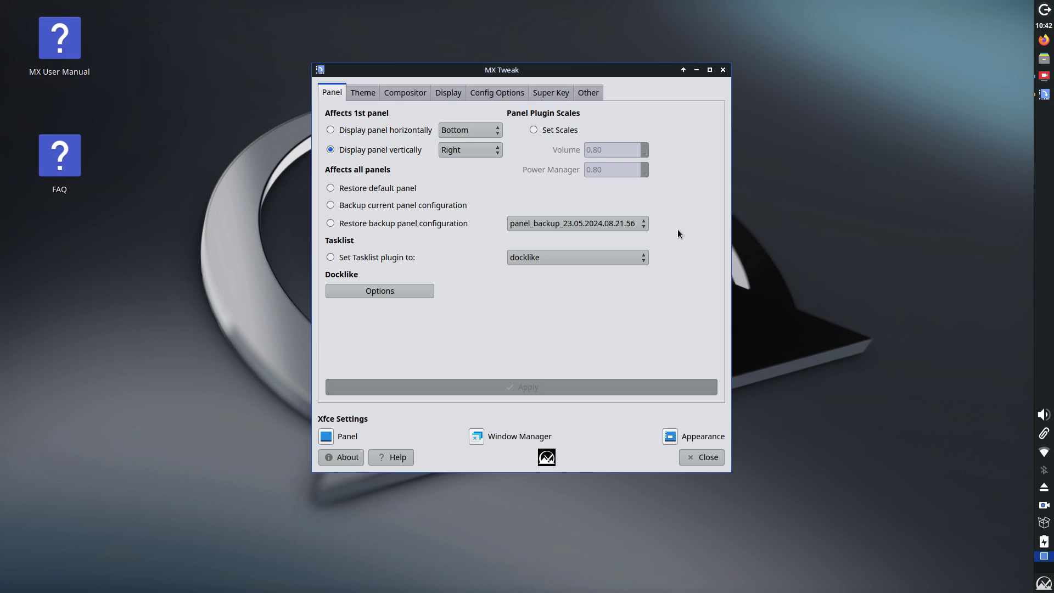
# - Return the vertical panel to Left, then apply the 'Display panel horizontally' layout
pyautogui.click(478, 151)
pyautogui.click(478, 135)
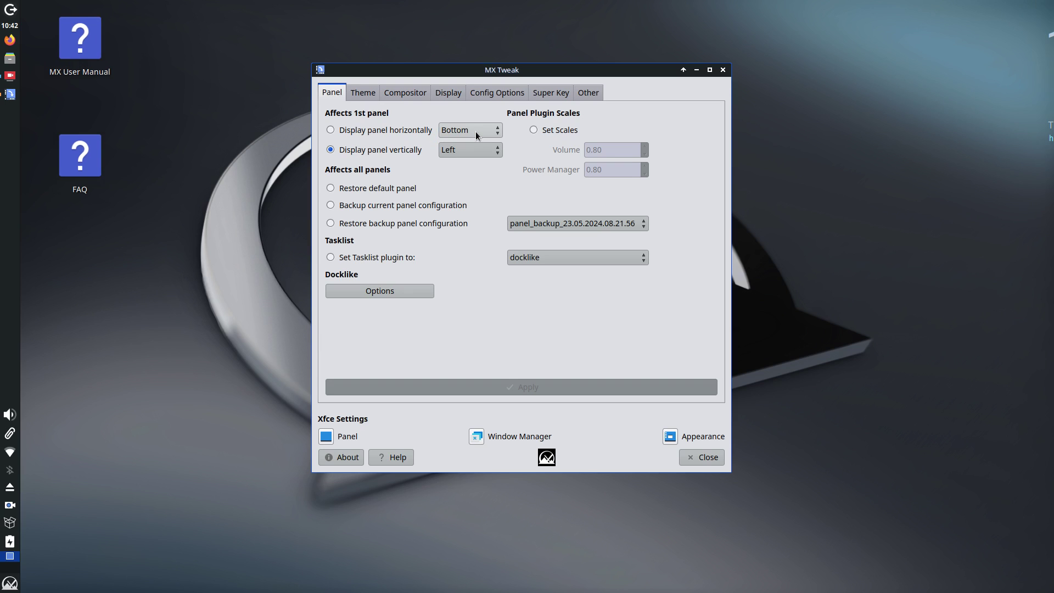
pyautogui.click(346, 130)
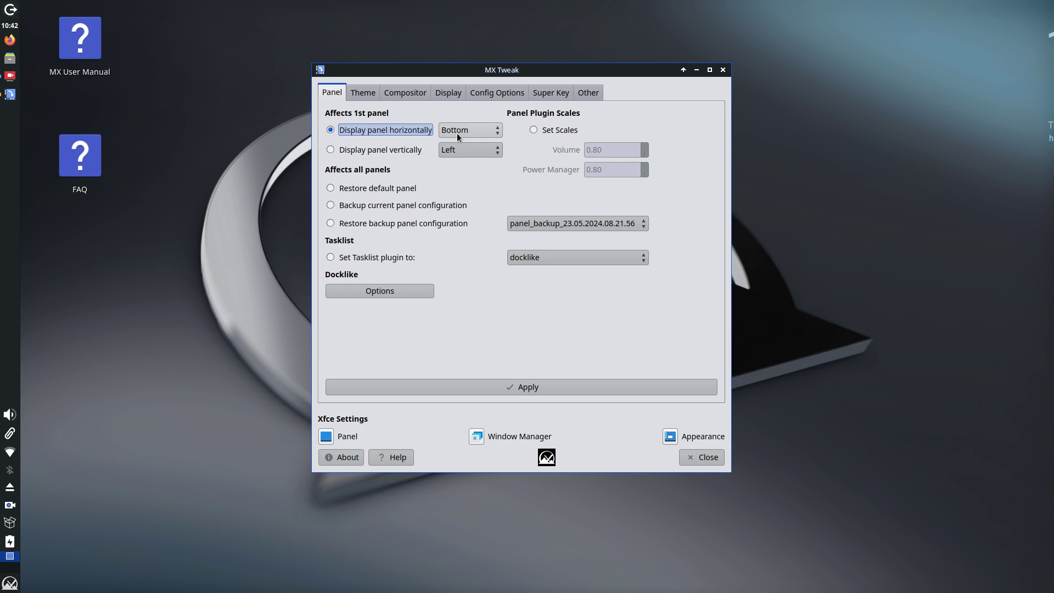
pyautogui.click(498, 387)
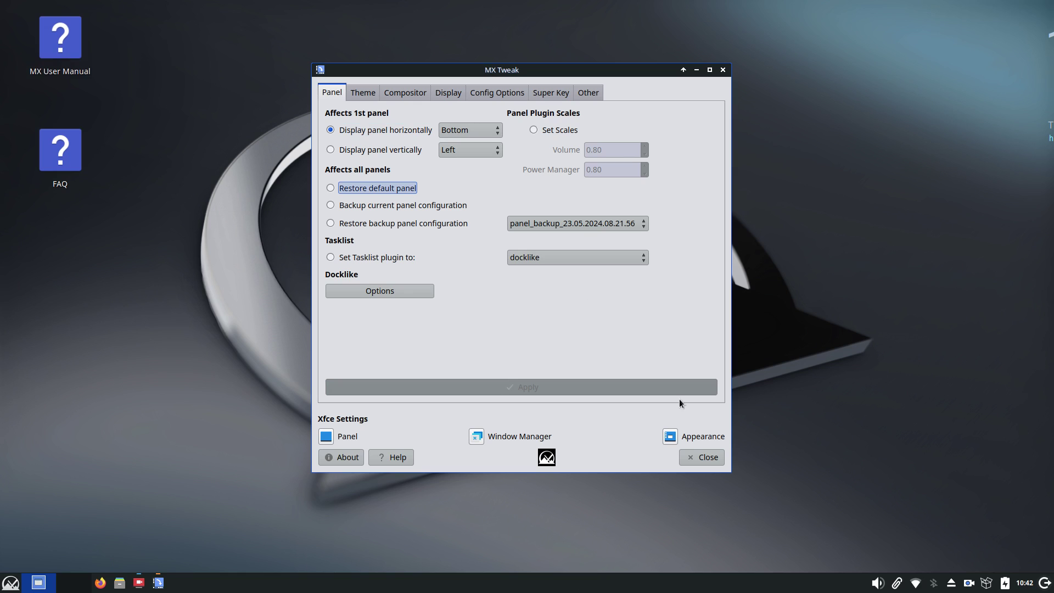
# - Try the horizontal panel at Top, settle it at Bottom, and close MX Tweak
pyautogui.click(471, 132)
pyautogui.click(473, 144)
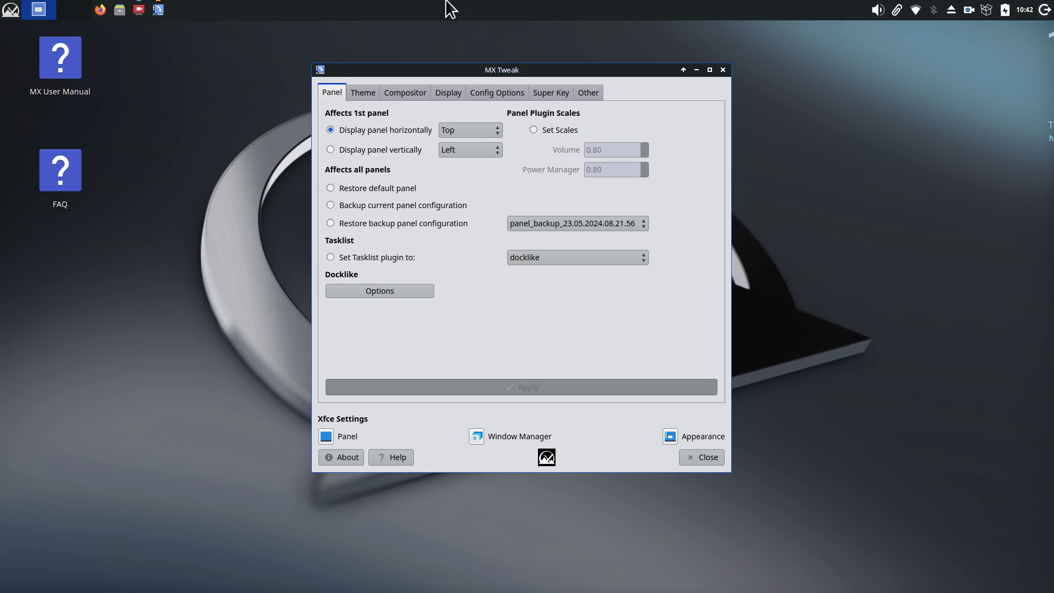
pyautogui.click(482, 130)
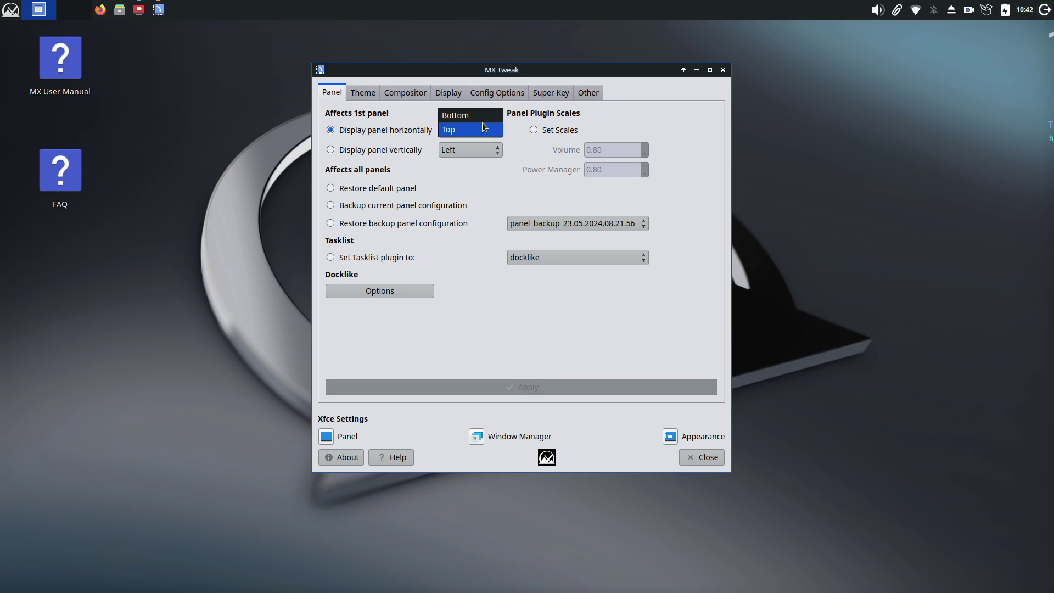
pyautogui.click(484, 114)
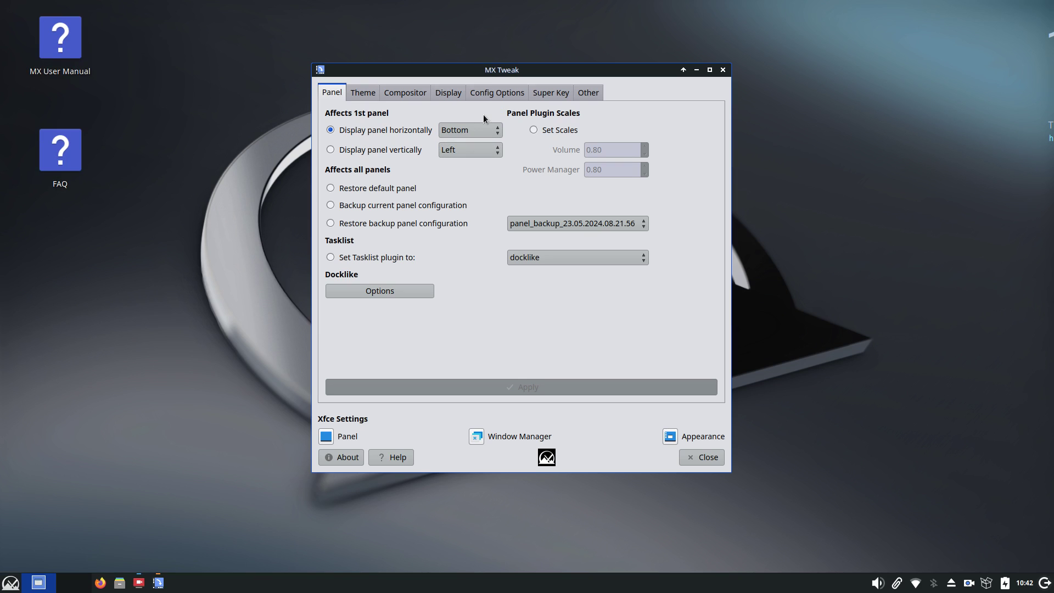
pyautogui.click(724, 71)
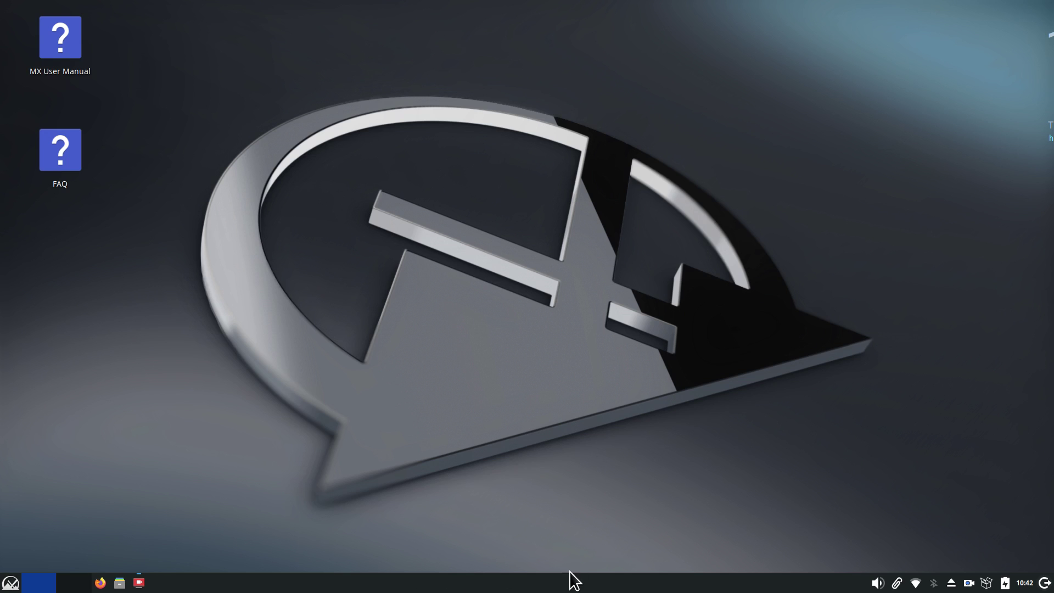
# - Raise the bottom panel's row size from 36 to 47 pixels in Panel Preferences
pyautogui.rightClick(475, 588)
pyautogui.moveTo(511, 564)
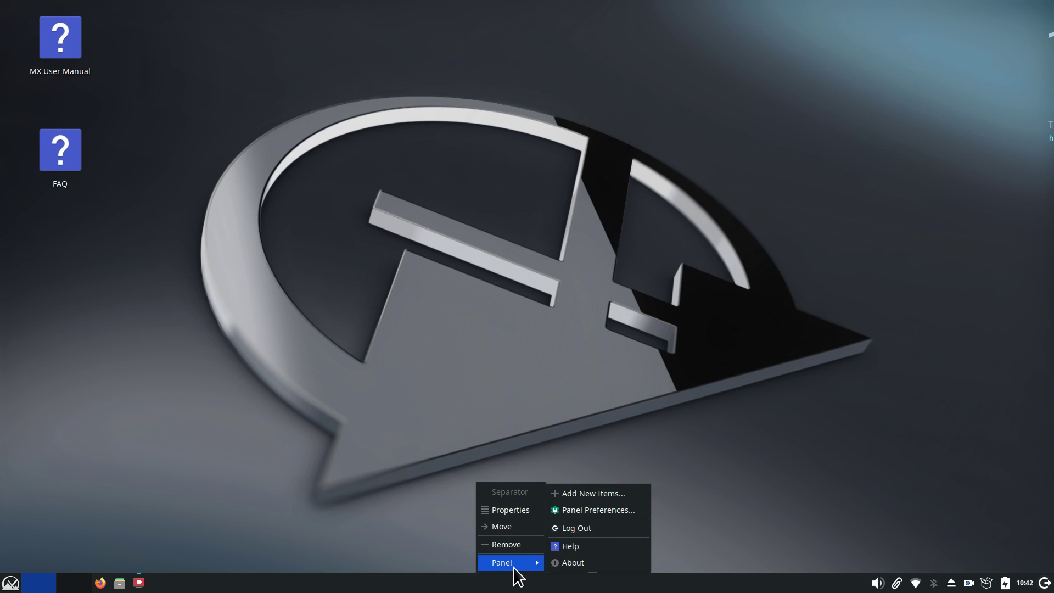
pyautogui.click(588, 511)
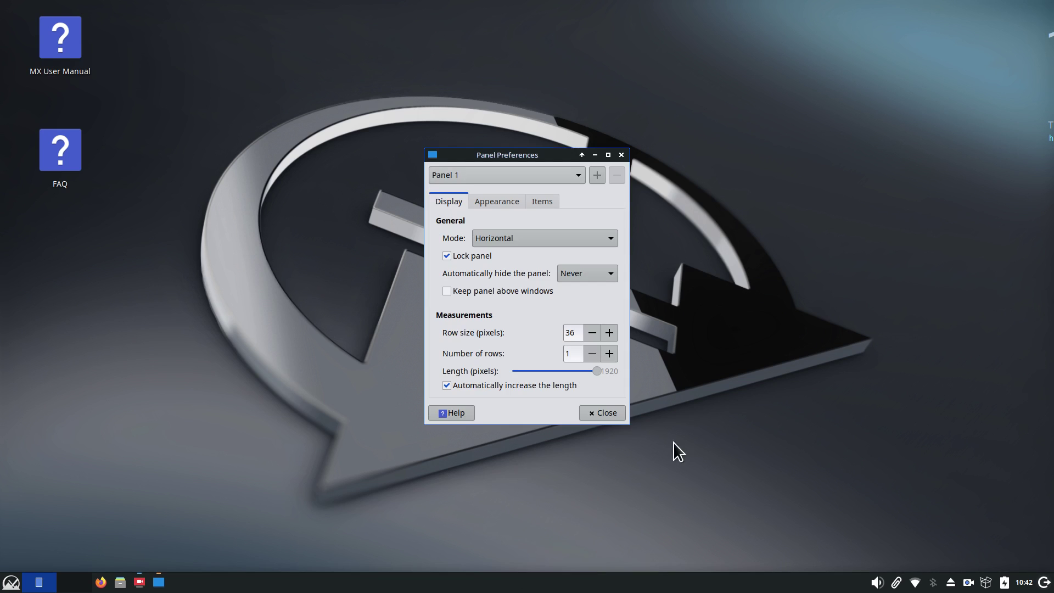
pyautogui.click(609, 333)
pyautogui.click(609, 333)
pyautogui.click(609, 333)
pyautogui.click(609, 333)
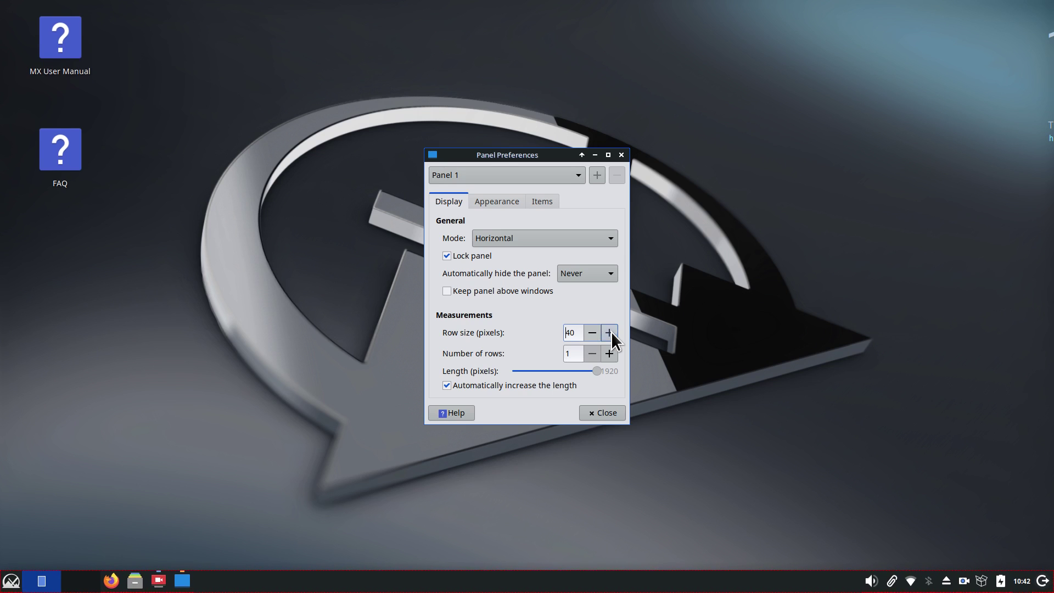
pyautogui.click(609, 333)
pyautogui.click(609, 332)
pyautogui.click(609, 333)
pyautogui.click(609, 332)
pyautogui.click(608, 332)
pyautogui.click(609, 333)
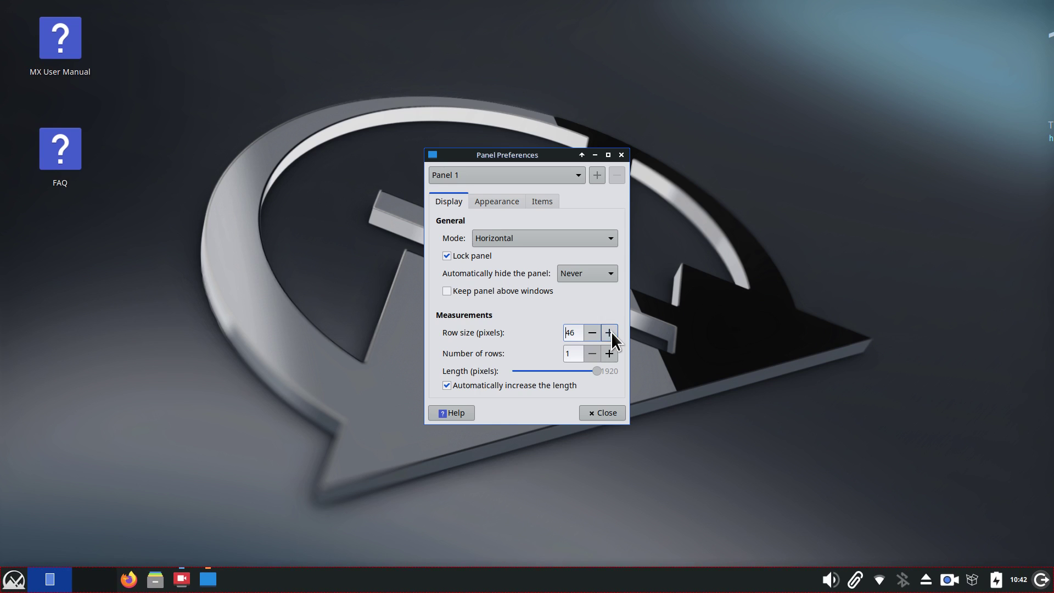
pyautogui.click(609, 333)
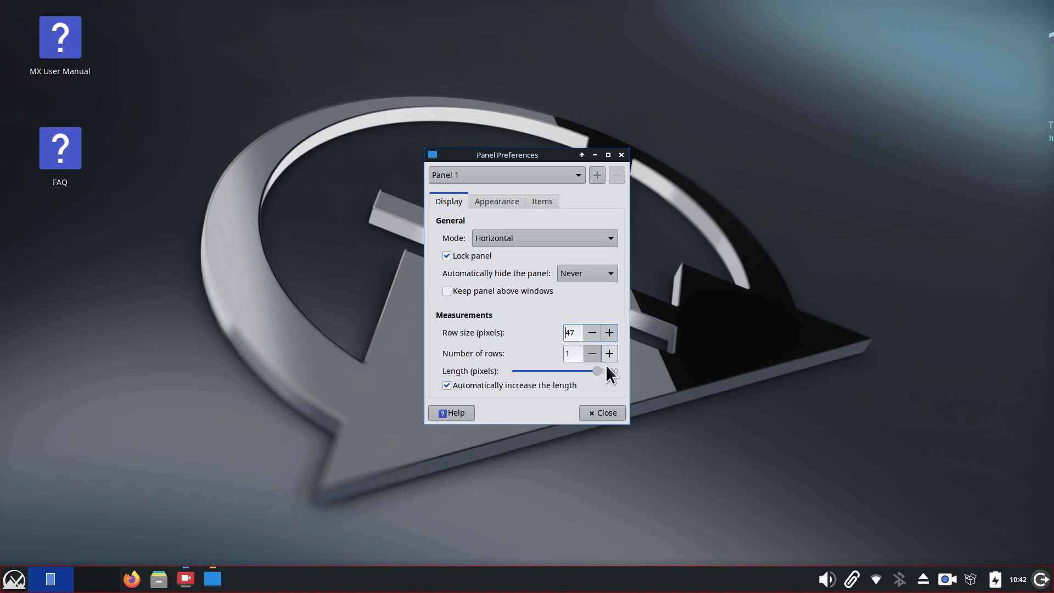
# - Restore the panel length to the full 1920 pixels and close Panel Preferences
pyautogui.moveTo(597, 371); pyautogui.dragTo(521, 368)
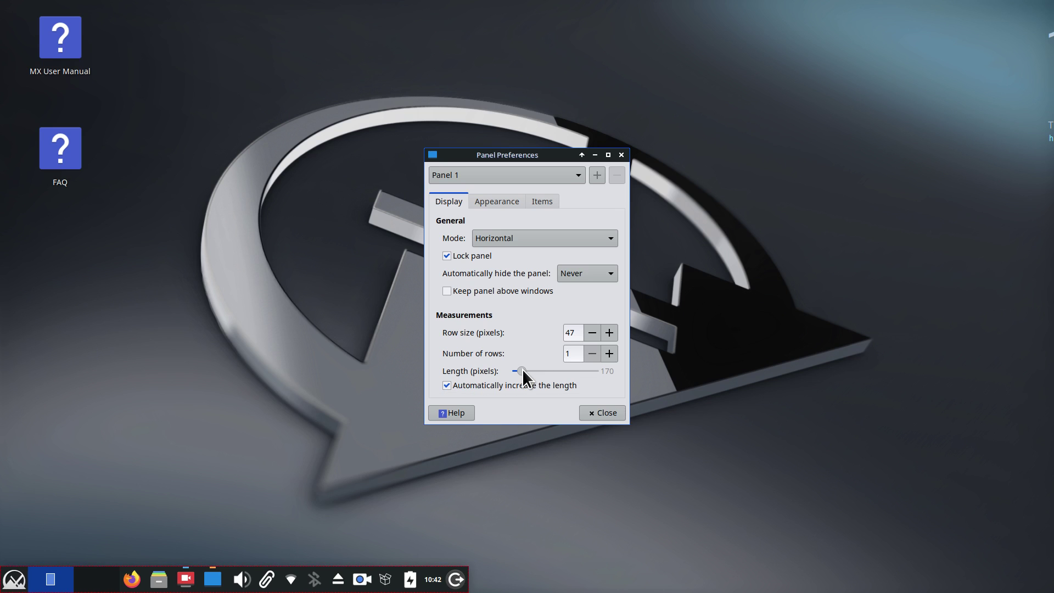
pyautogui.moveTo(522, 371); pyautogui.dragTo(619, 379)
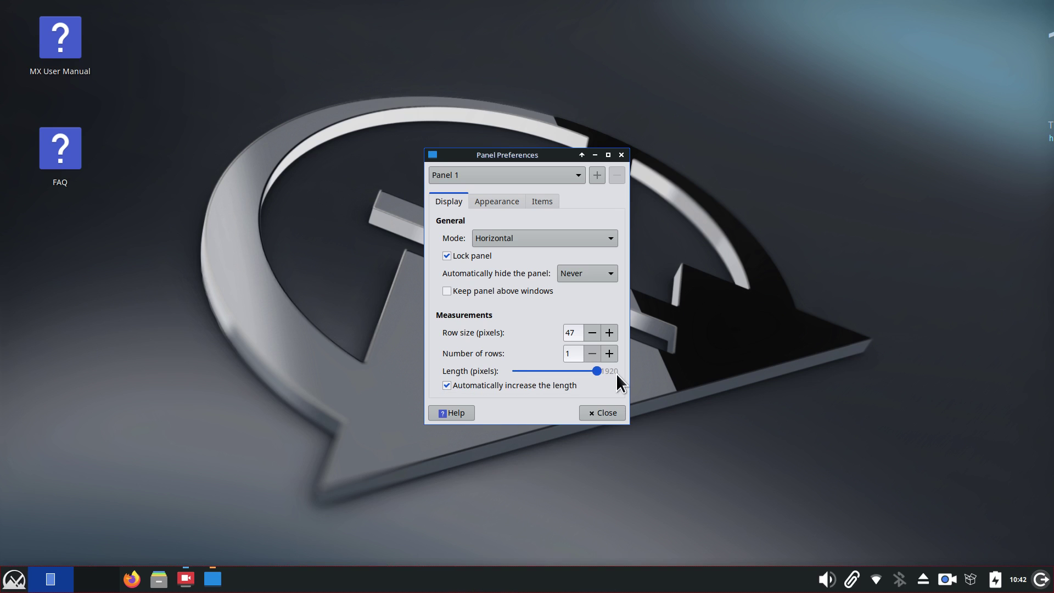
pyautogui.click(605, 412)
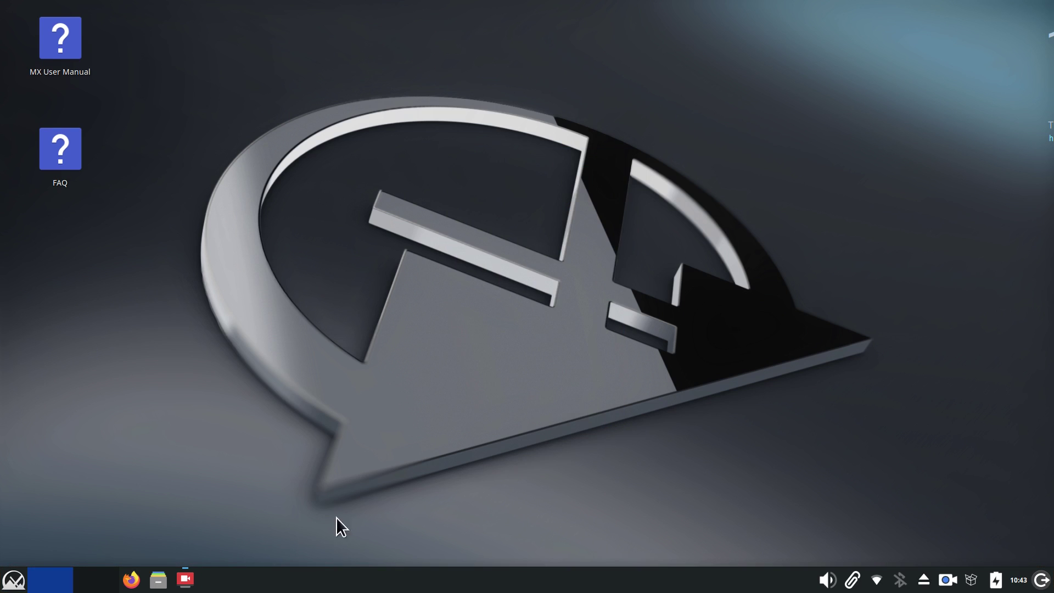
# - Uncheck 'Pinned to Dock' for the Firefox and Thunar file manager dock icons
pyautogui.rightClick(156, 582)
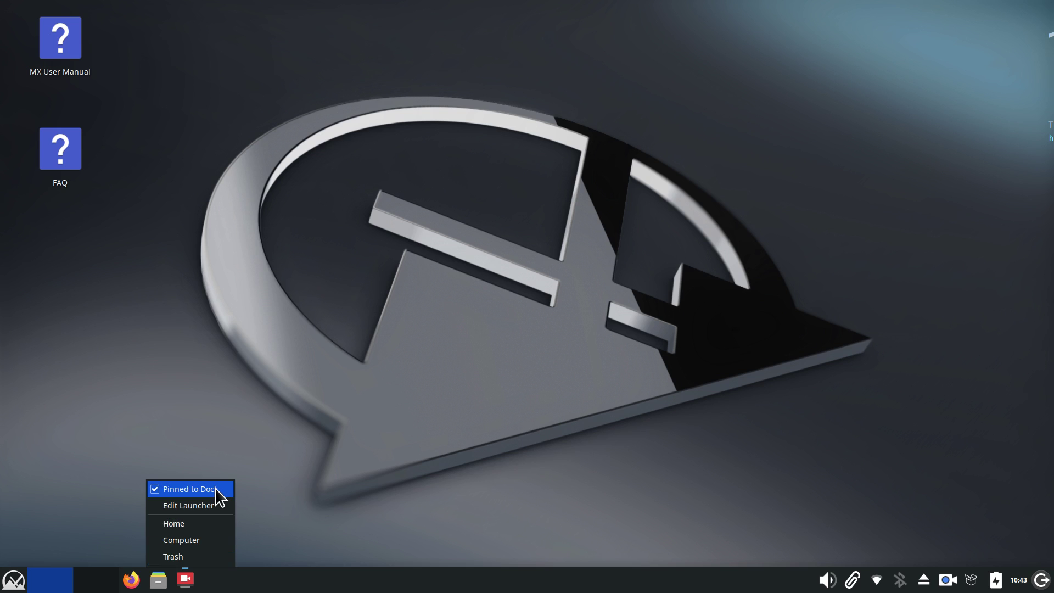
pyautogui.click(276, 518)
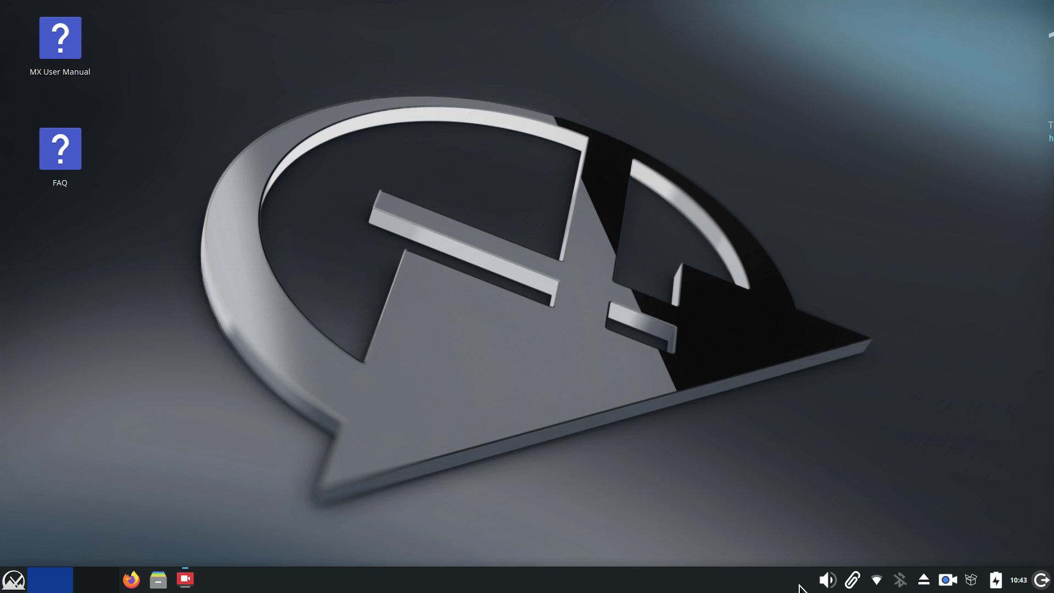
pyautogui.rightClick(135, 583)
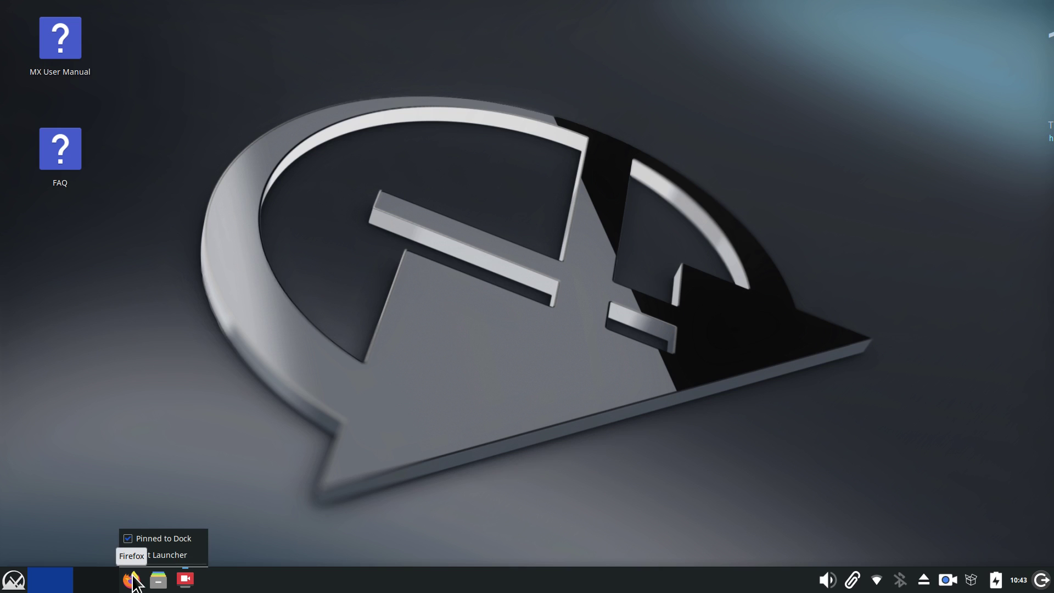
pyautogui.click(140, 538)
pyautogui.rightClick(139, 582)
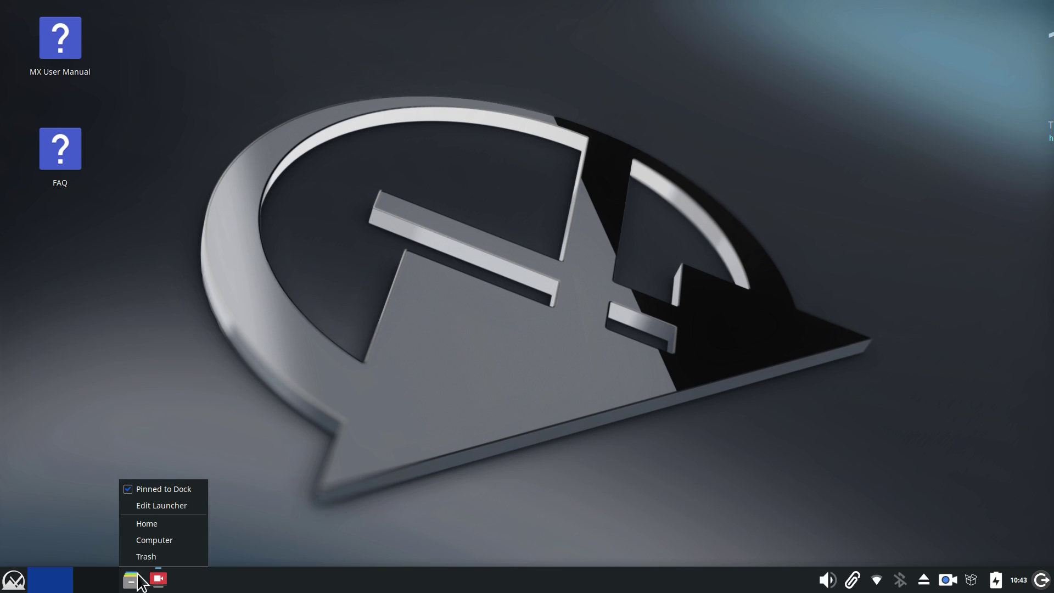
pyautogui.click(167, 489)
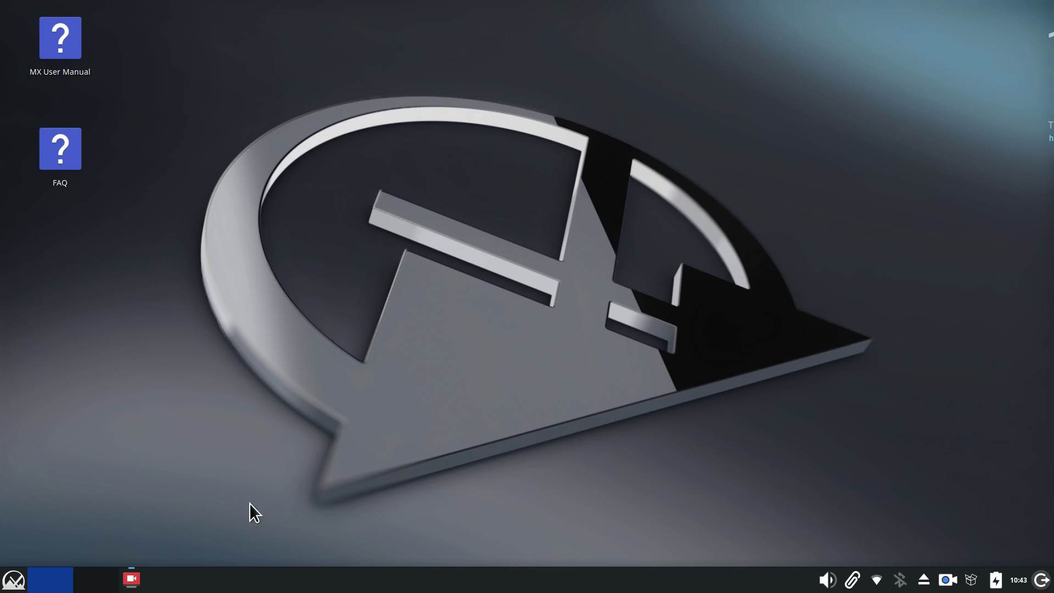
# - Add a Firefox launcher to the panel from the menu's Internet category
pyautogui.click(10, 583)
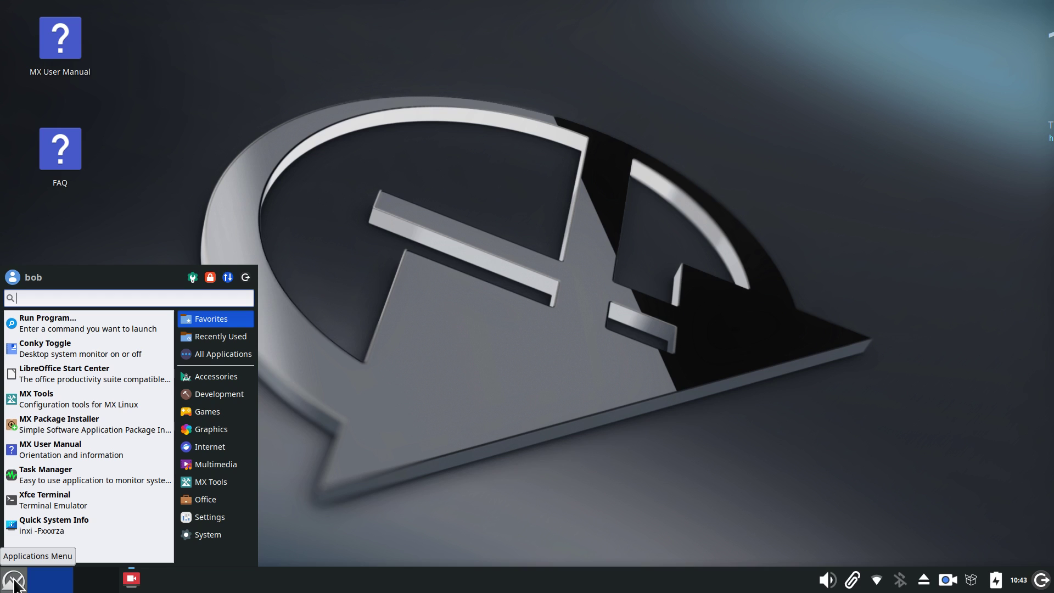
pyautogui.click(232, 447)
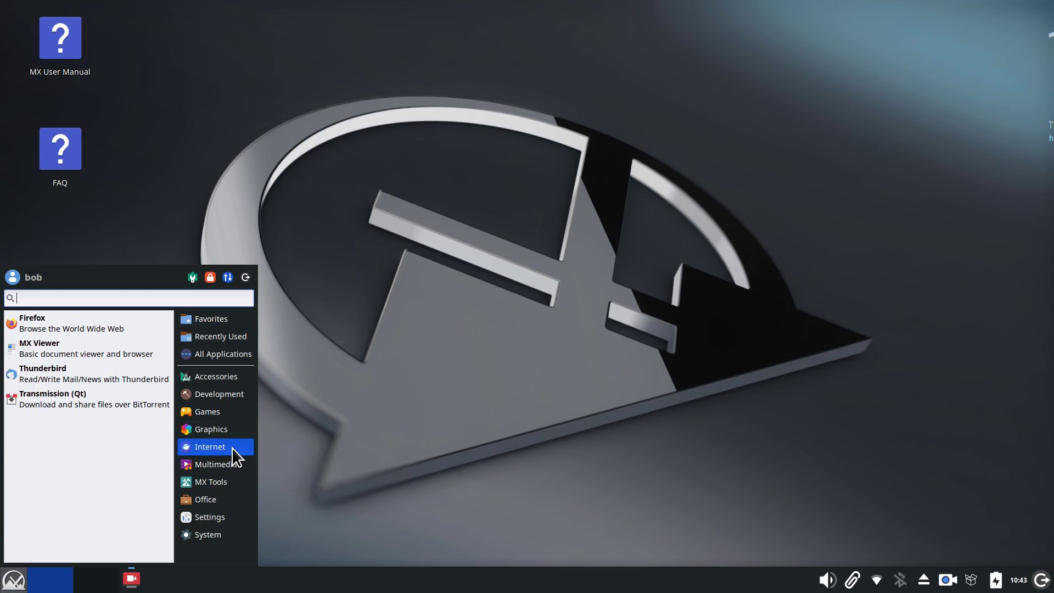
pyautogui.rightClick(72, 322)
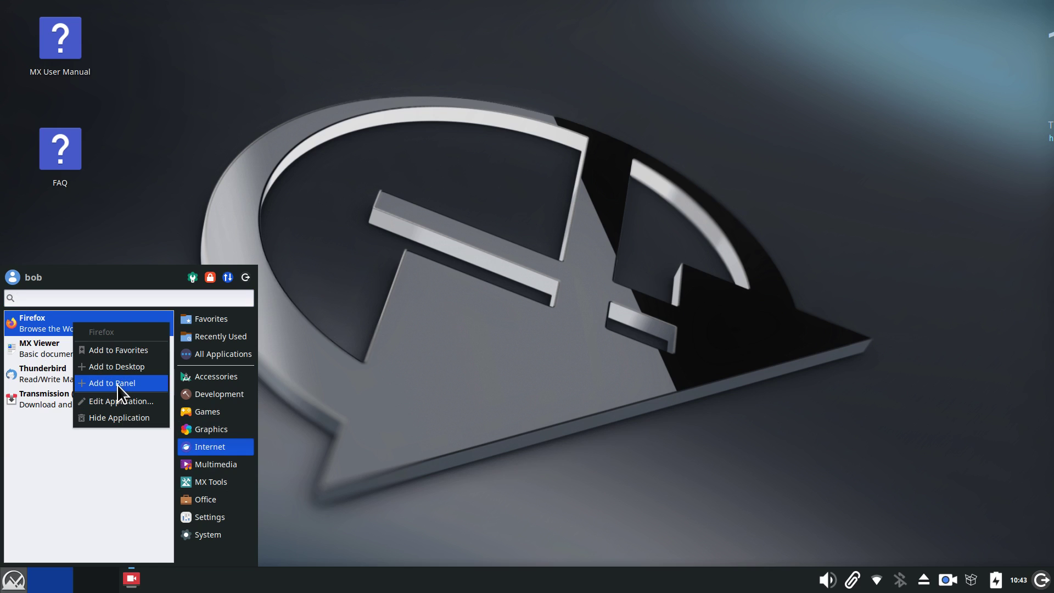
pyautogui.click(117, 383)
pyautogui.click(848, 490)
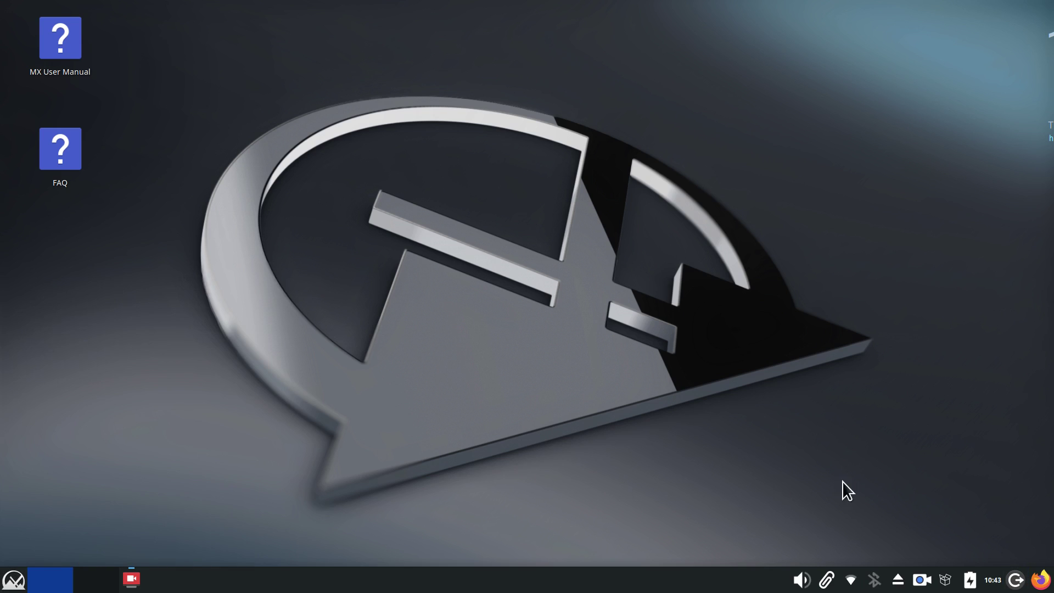
# - Move the Firefox launcher beside the tray icons, then beside the recorder, then to the panel's start
pyautogui.rightClick(1043, 582)
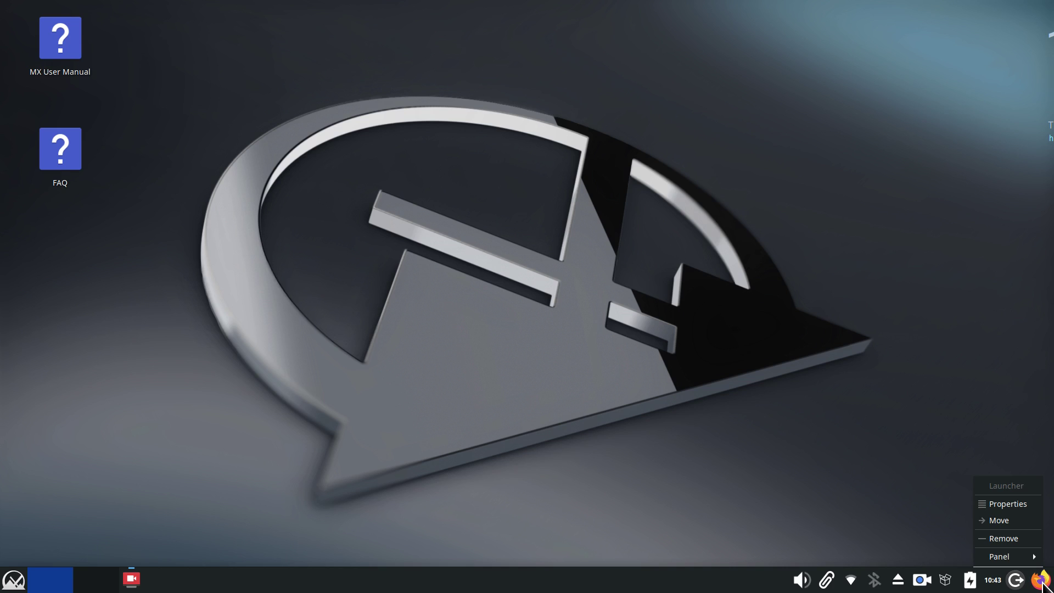
pyautogui.click(1009, 523)
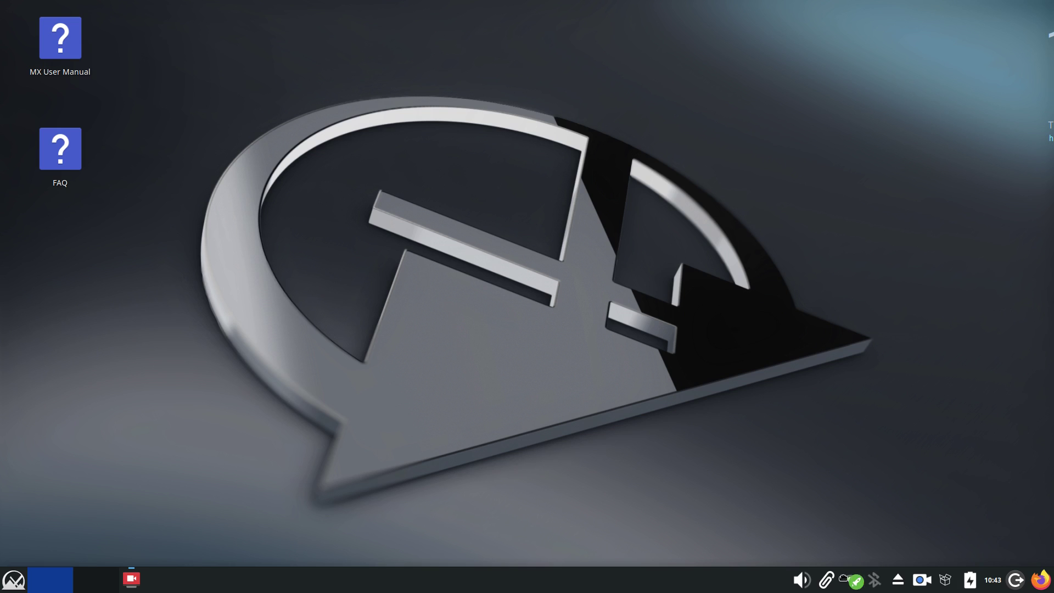
pyautogui.click(793, 580)
pyautogui.rightClick(801, 580)
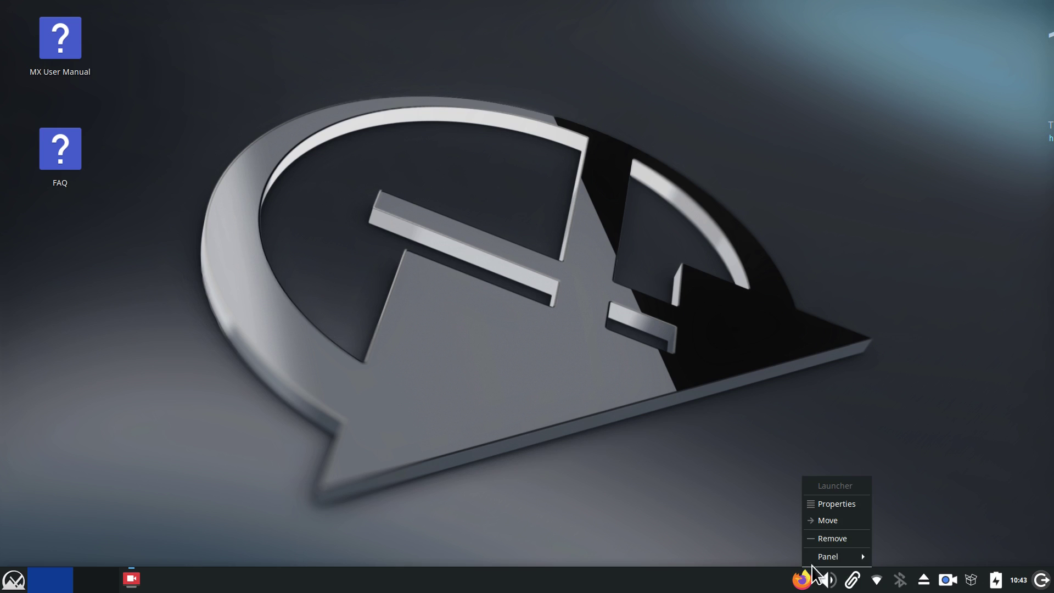
pyautogui.click(835, 527)
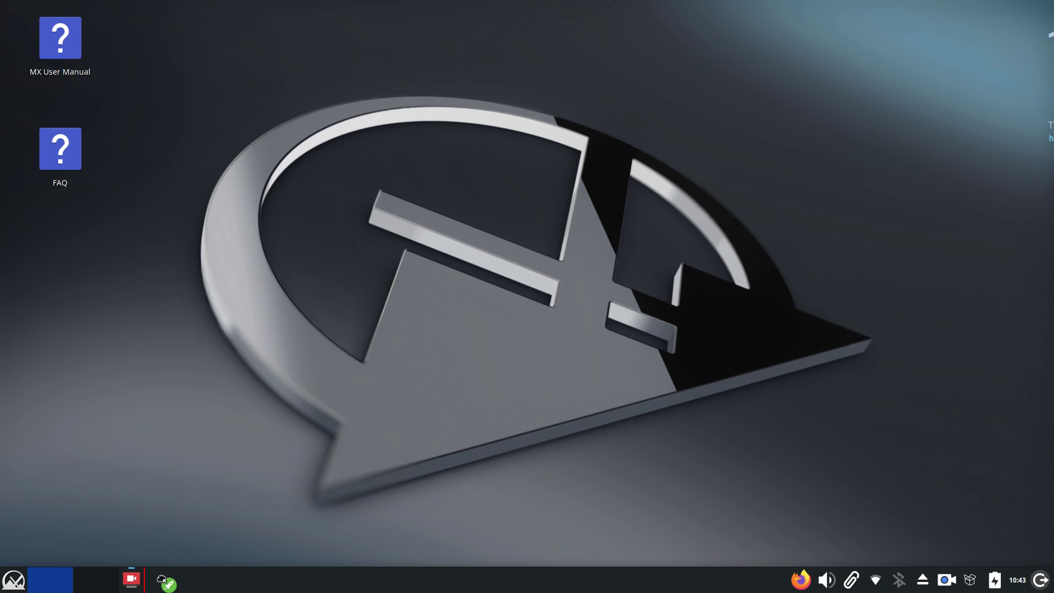
pyautogui.click(162, 582)
pyautogui.rightClick(161, 574)
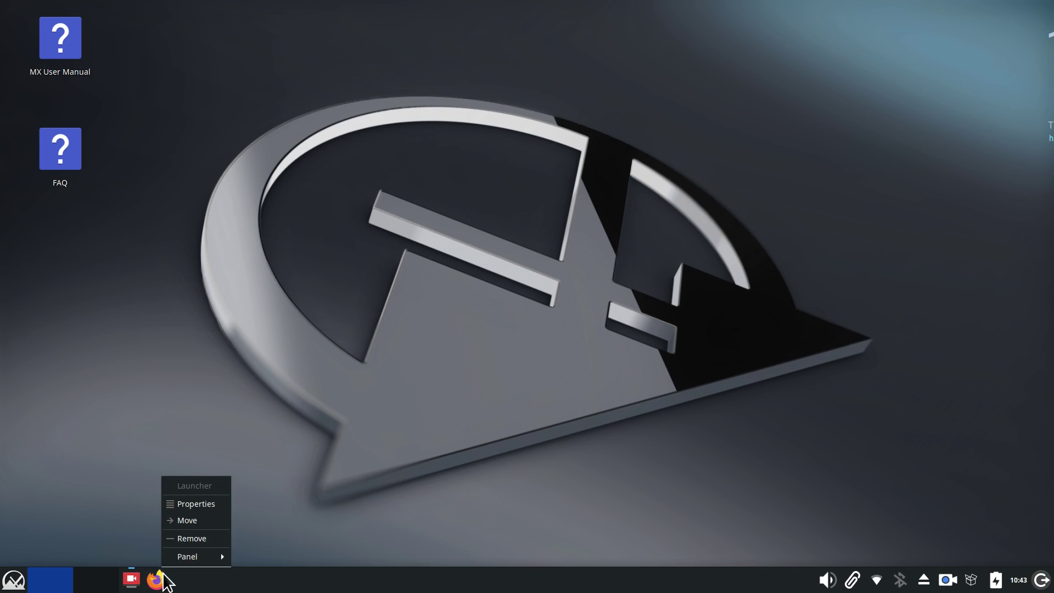
pyautogui.click(204, 524)
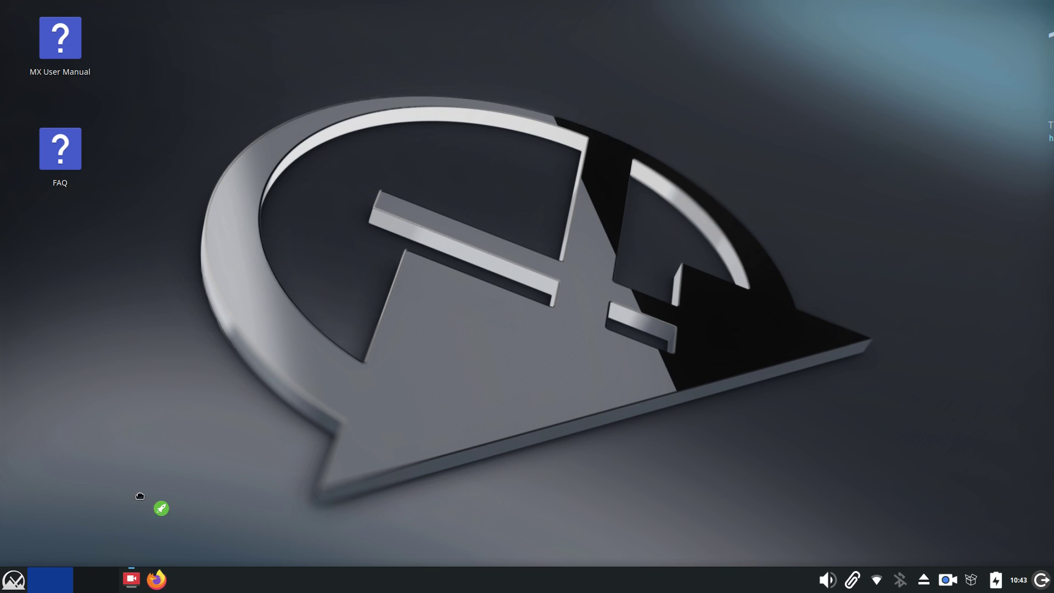
pyautogui.click(29, 581)
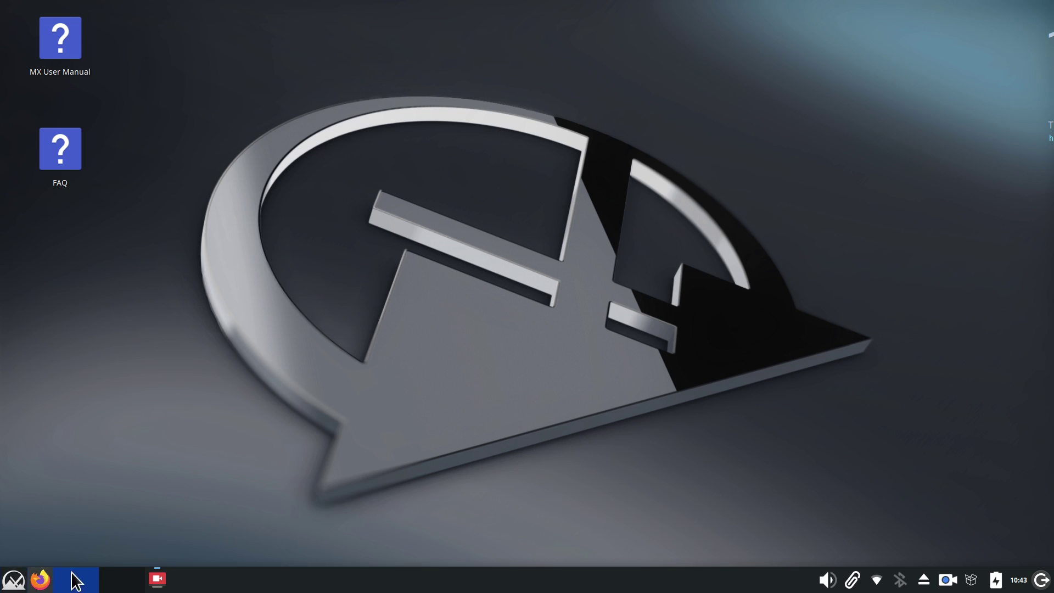
# - Remove the Firefox launcher from the panel, confirming in the Remove Item dialog
pyautogui.rightClick(40, 580)
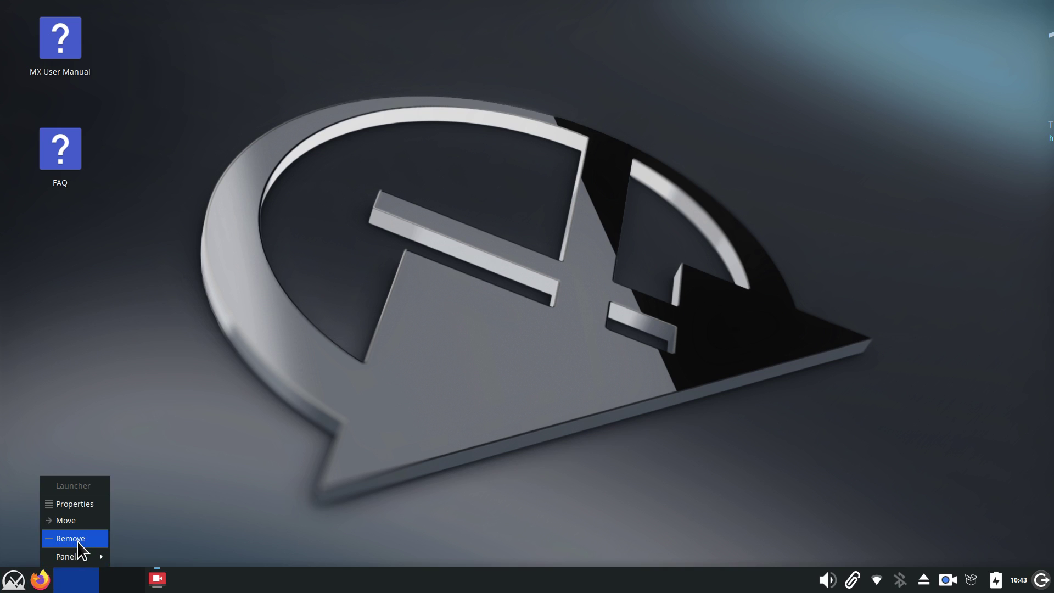
pyautogui.click(77, 541)
pyautogui.click(574, 322)
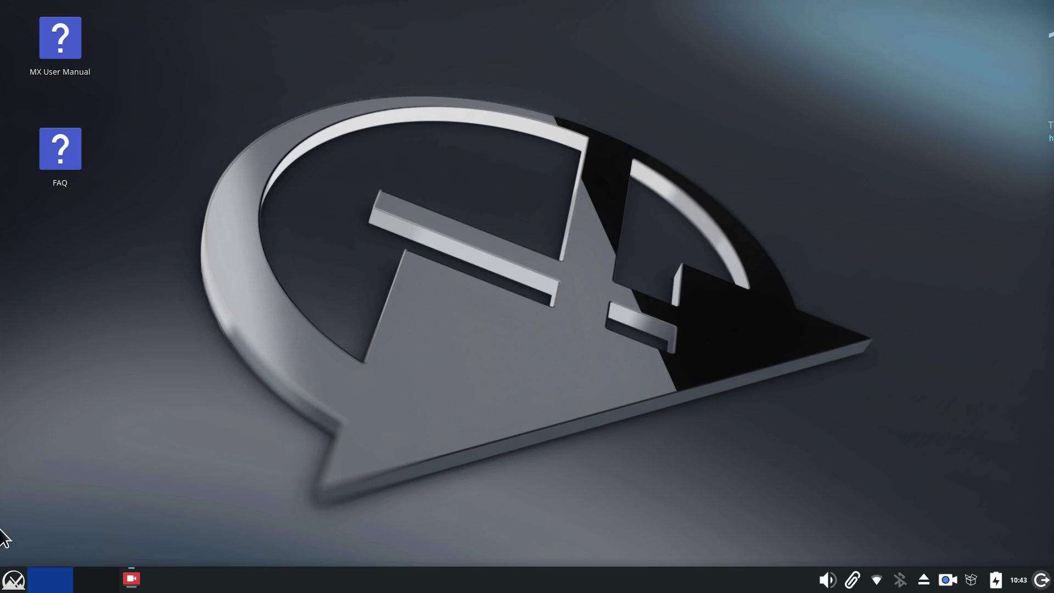
# - Drag Firefox from the menu's Internet category onto the panel and create its launcher
pyautogui.click(11, 586)
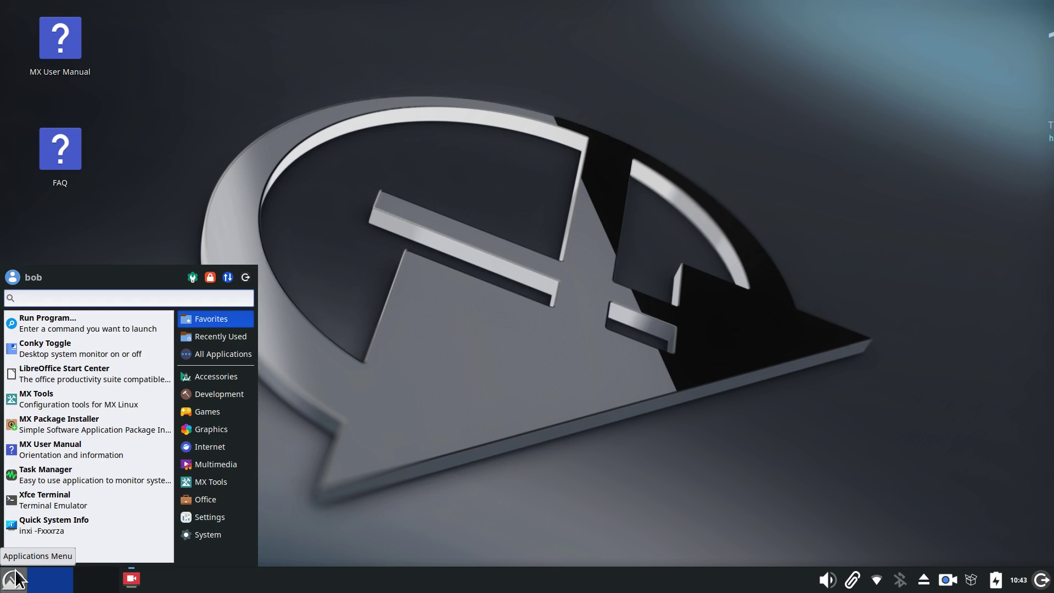
pyautogui.click(203, 448)
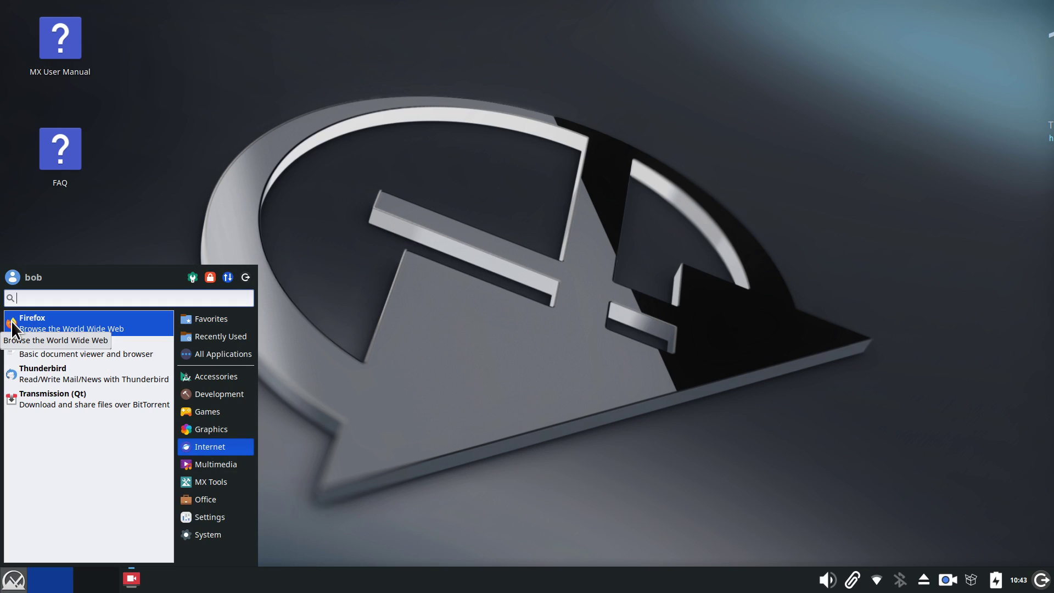
pyautogui.moveTo(12, 328)
pyautogui.mouseDown()
pyautogui.moveTo(240, 385)
pyautogui.moveTo(270, 538)
pyautogui.moveTo(216, 577)
pyautogui.moveTo(153, 587)
pyautogui.moveTo(819, 588)
pyautogui.moveTo(162, 585)
pyautogui.mouseUp()
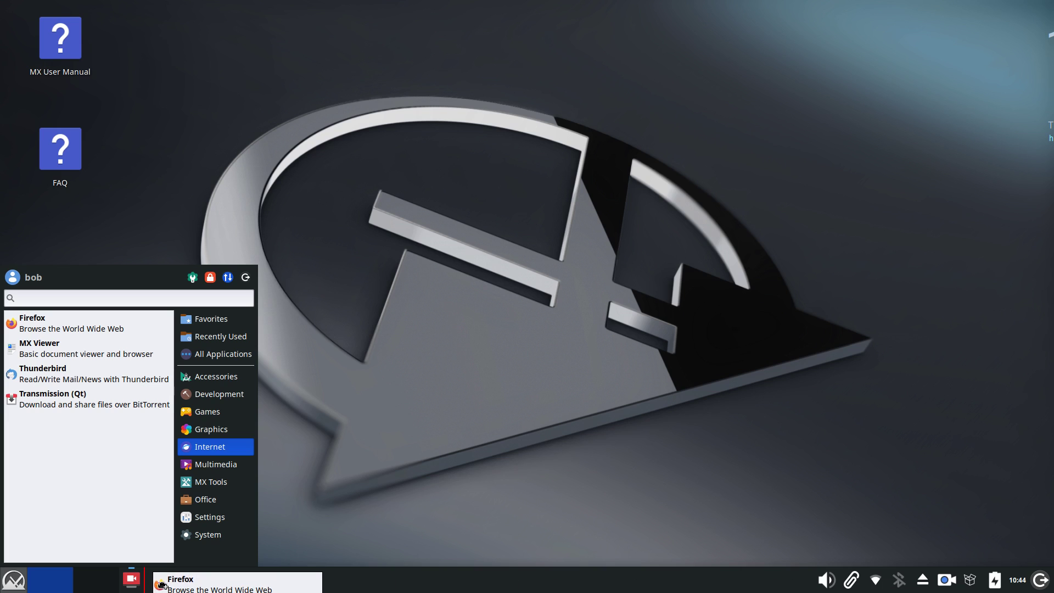
pyautogui.moveTo(163, 585); pyautogui.dragTo(162, 587)
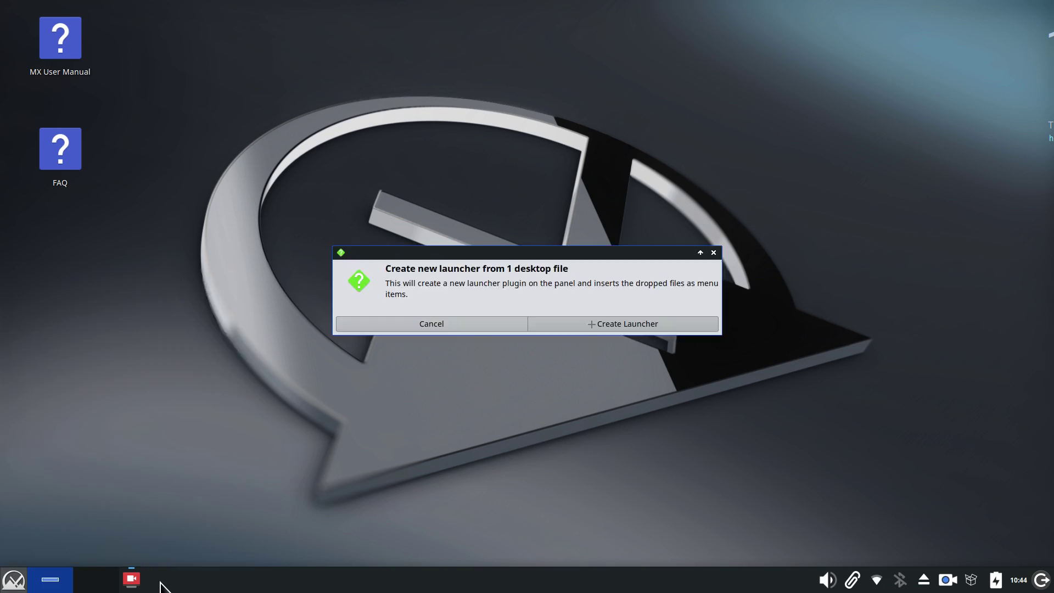
pyautogui.click(636, 324)
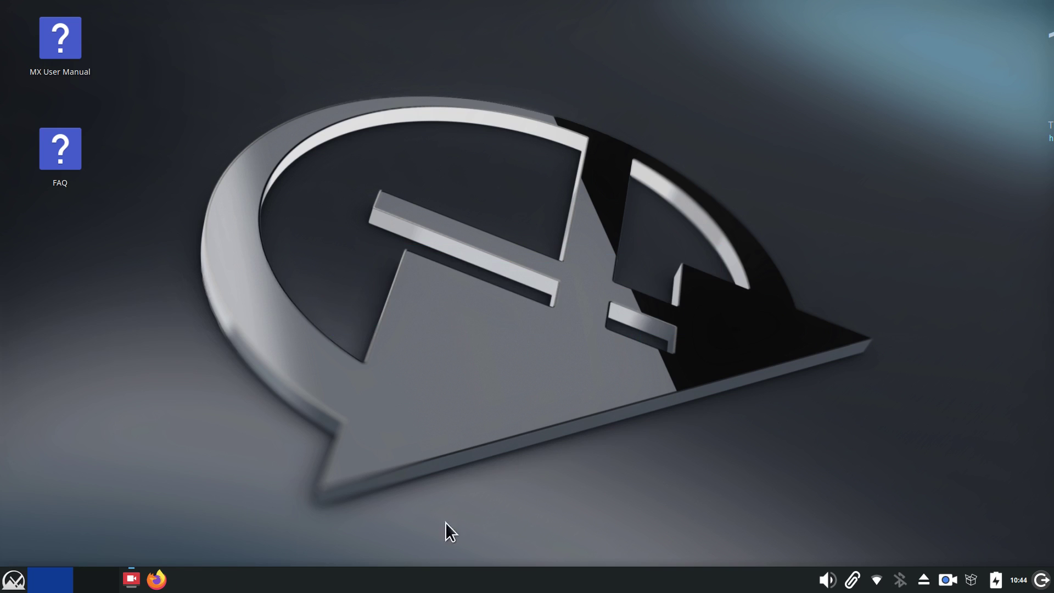
# - Search 'thu' and drag Thunar File Manager onto the panel as a new launcher
pyautogui.click(13, 579)
pyautogui.write('thu')
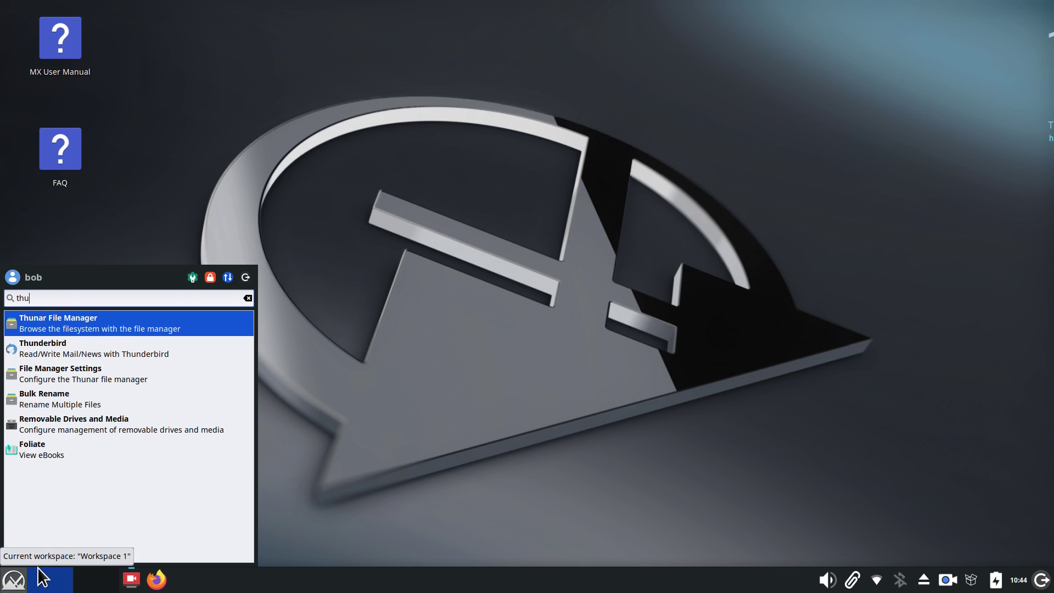
pyautogui.moveTo(11, 332); pyautogui.dragTo(188, 581)
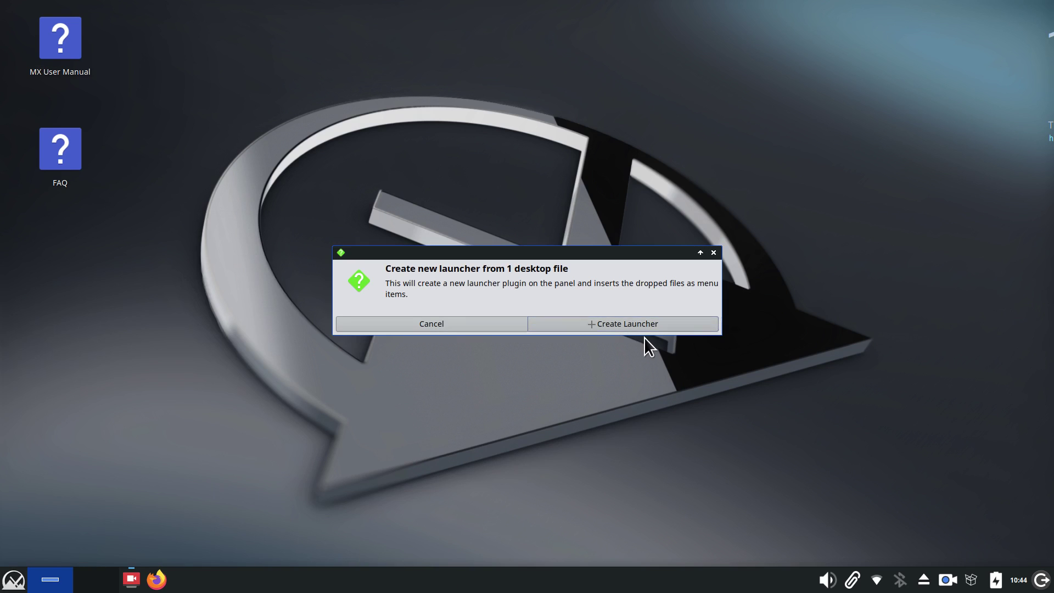
pyautogui.click(651, 321)
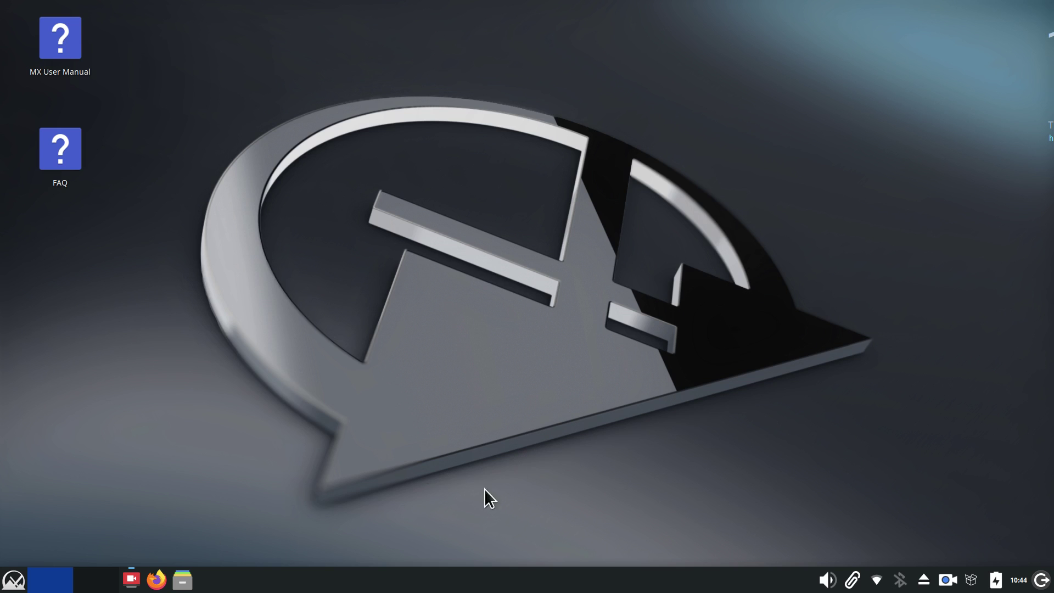
# - Move the Firefox launcher to the start of the panel
pyautogui.rightClick(183, 582)
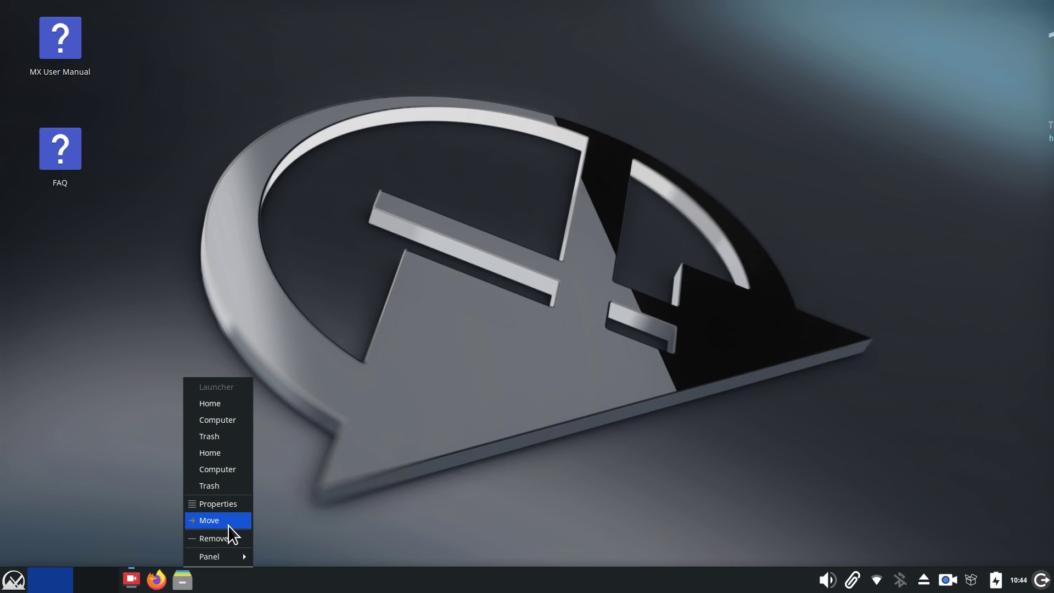
pyautogui.click(417, 464)
pyautogui.rightClick(160, 581)
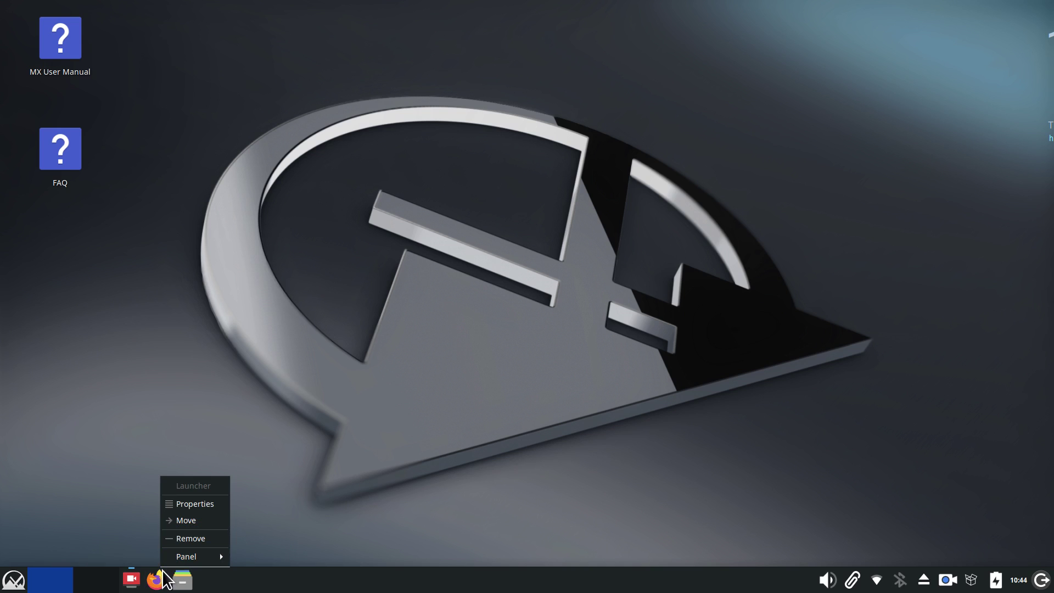
pyautogui.click(346, 497)
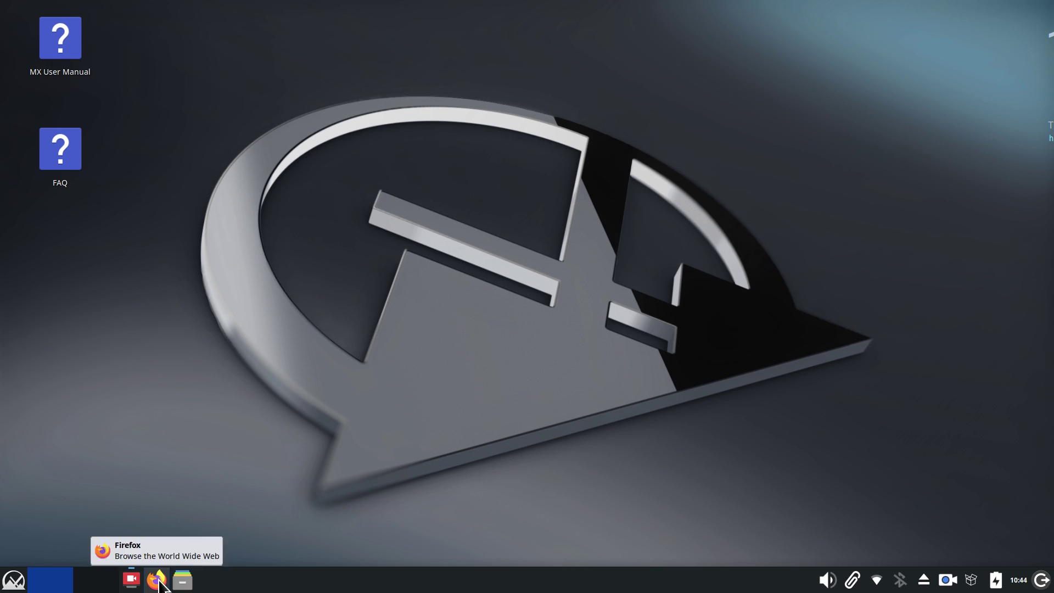
pyautogui.rightClick(159, 581)
pyautogui.click(215, 525)
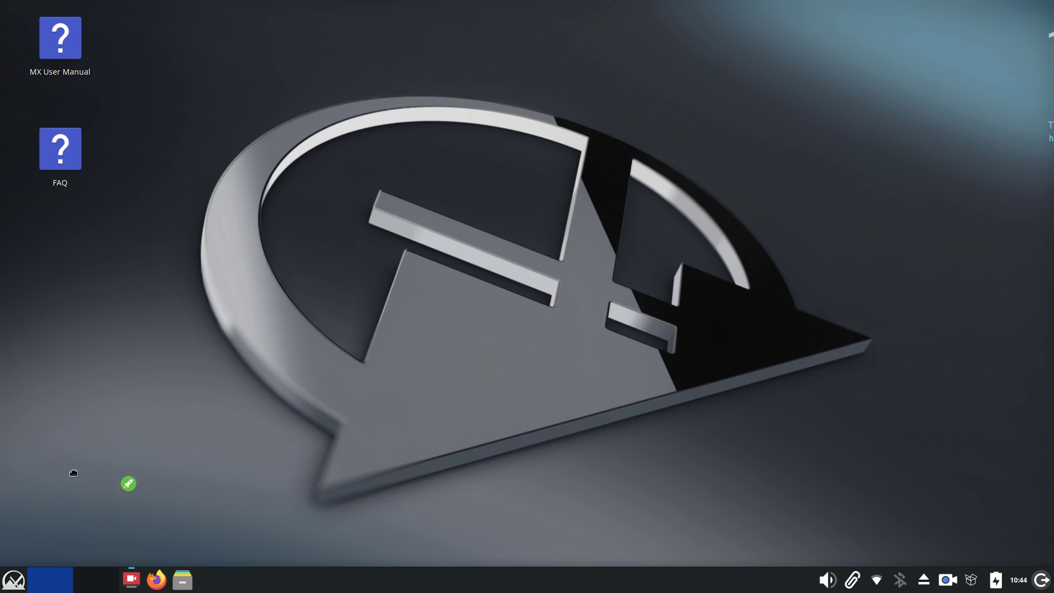
pyautogui.click(27, 582)
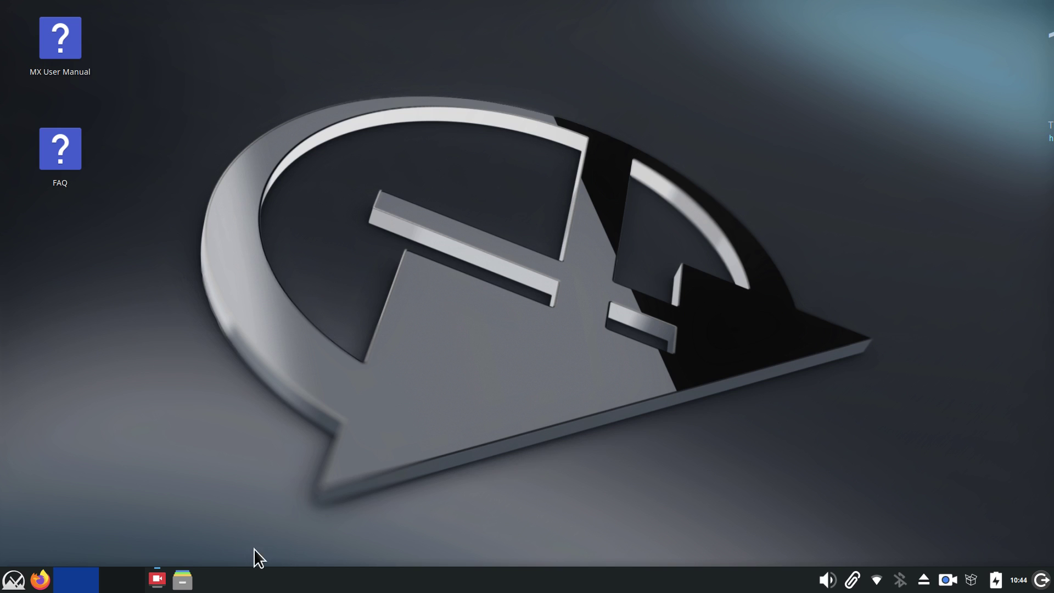
# - Place the file manager launcher beside the recorder and move Firefox right after it
pyautogui.rightClick(183, 579)
pyautogui.click(231, 525)
pyautogui.click(808, 580)
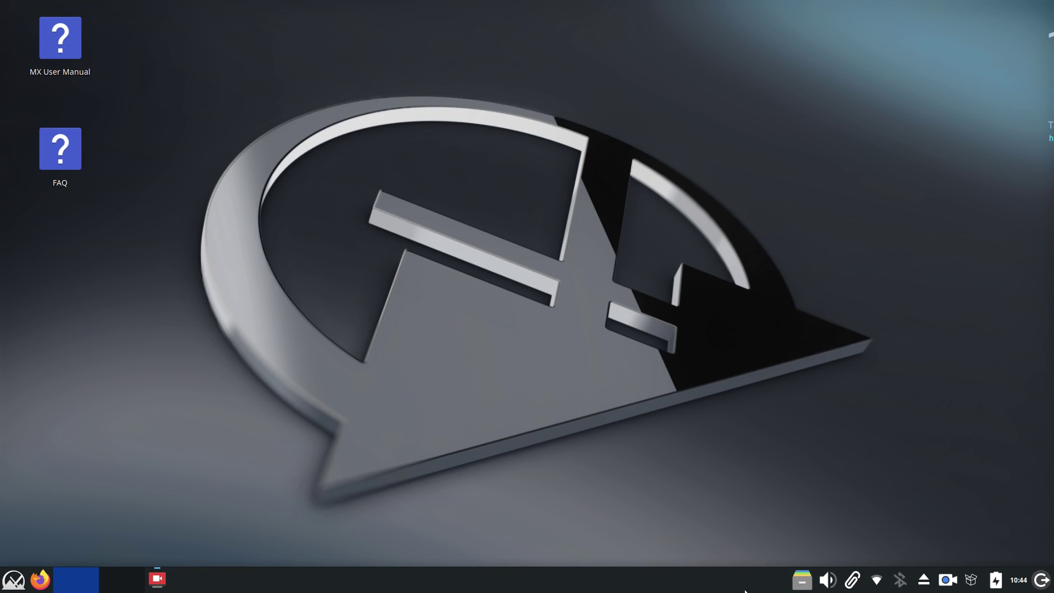
pyautogui.rightClick(802, 576)
pyautogui.click(838, 521)
pyautogui.click(186, 580)
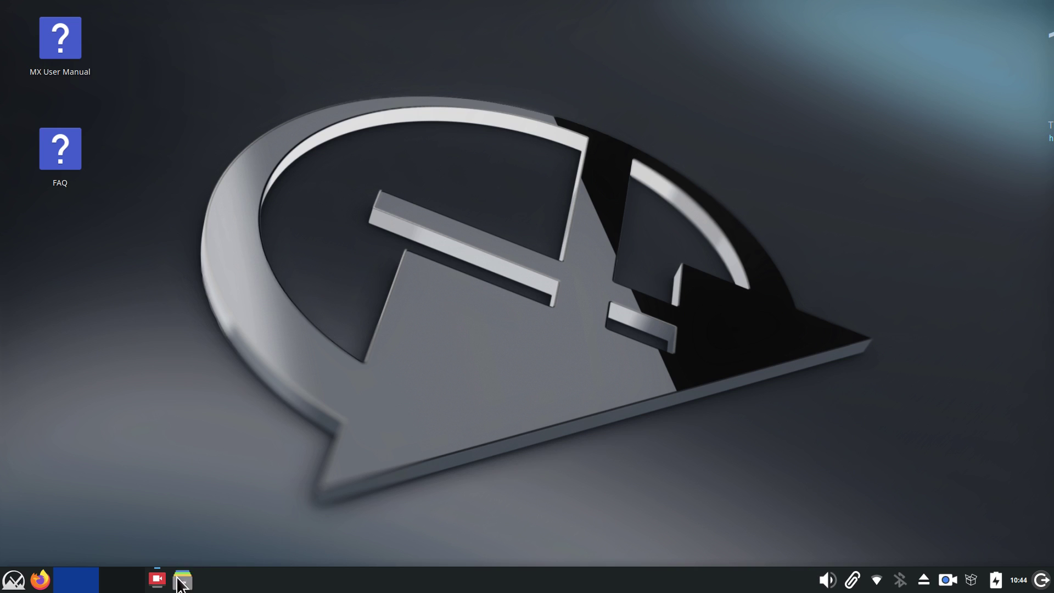
pyautogui.rightClick(34, 584)
pyautogui.click(71, 531)
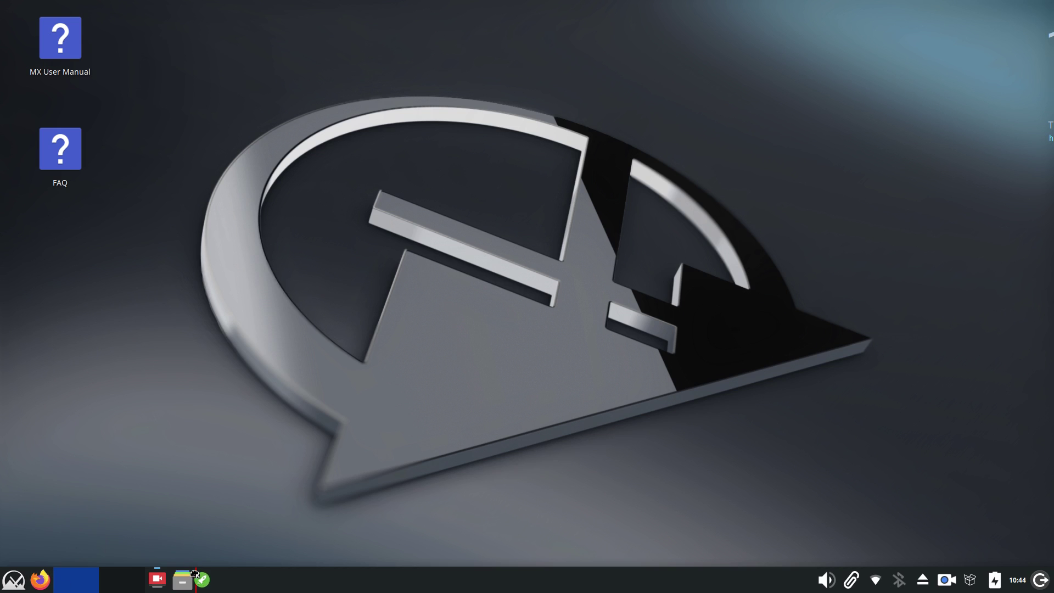
pyautogui.click(195, 574)
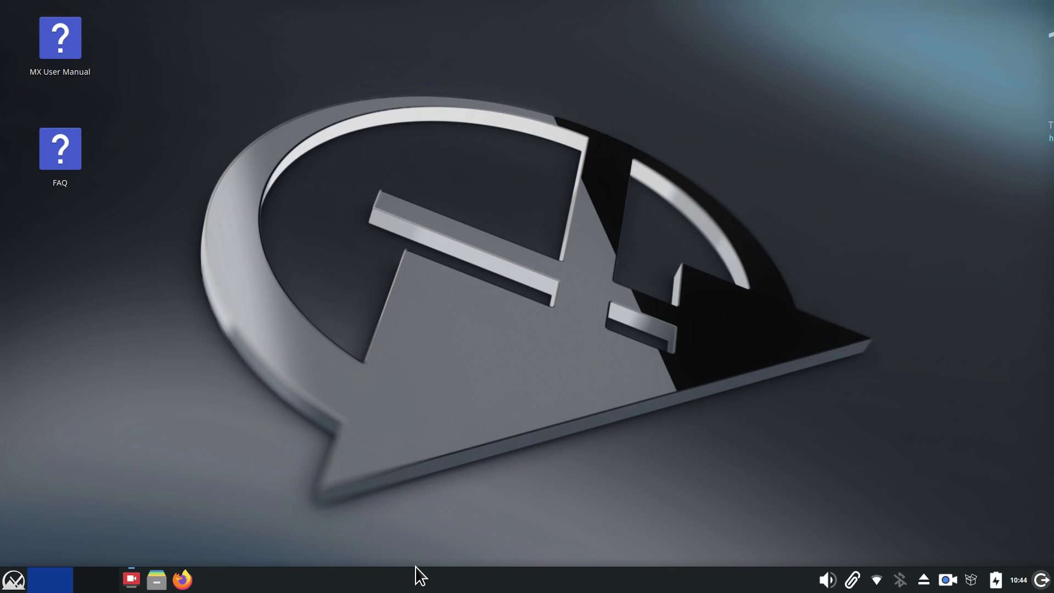
# - Browse the desktop context menu and dismiss it without choosing anything
pyautogui.rightClick(321, 84)
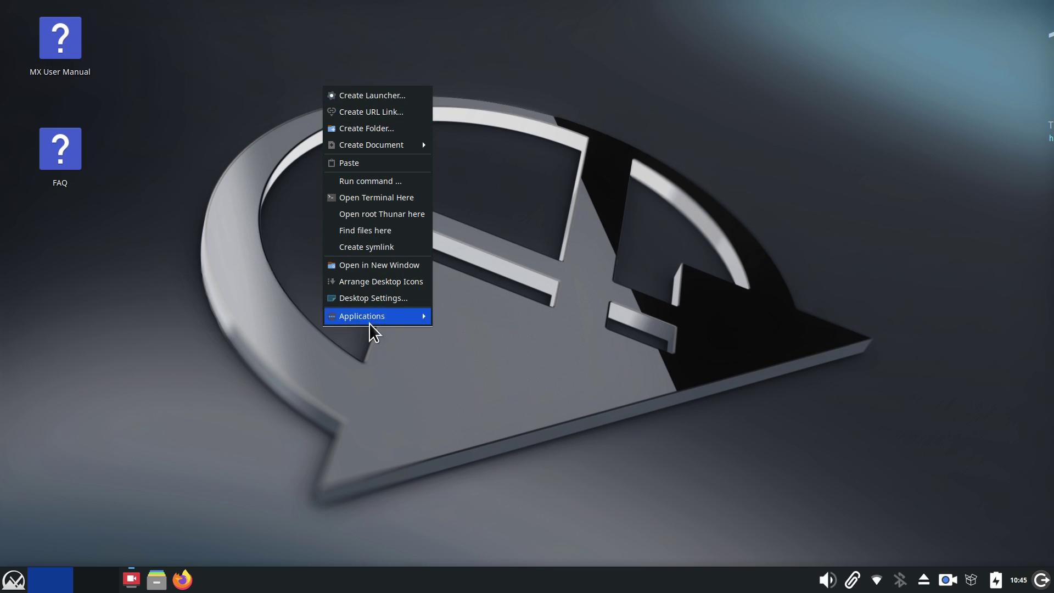
pyautogui.moveTo(374, 319)
pyautogui.moveTo(514, 372)
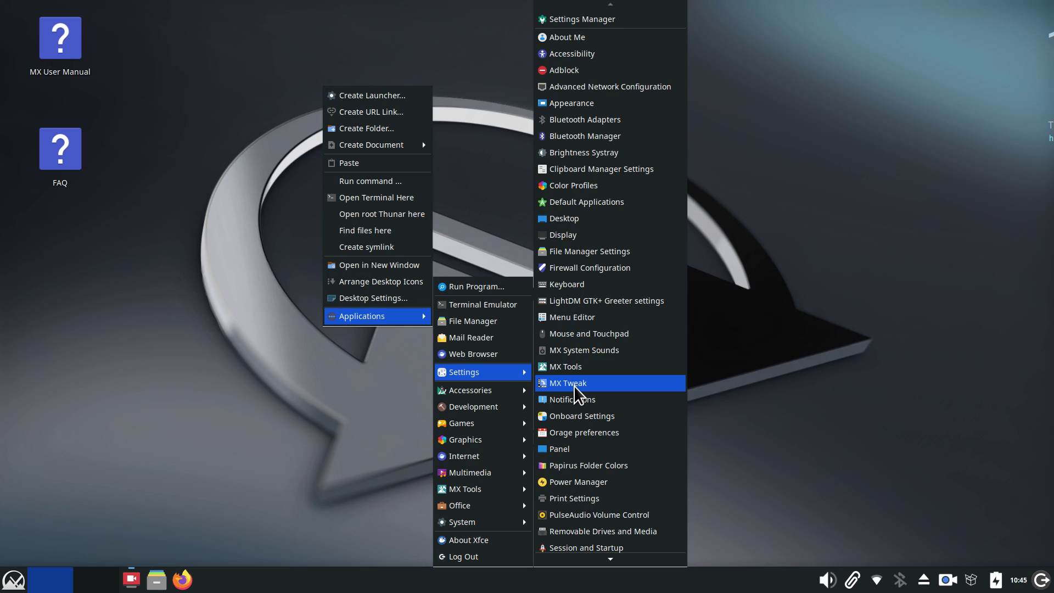
pyautogui.click(246, 451)
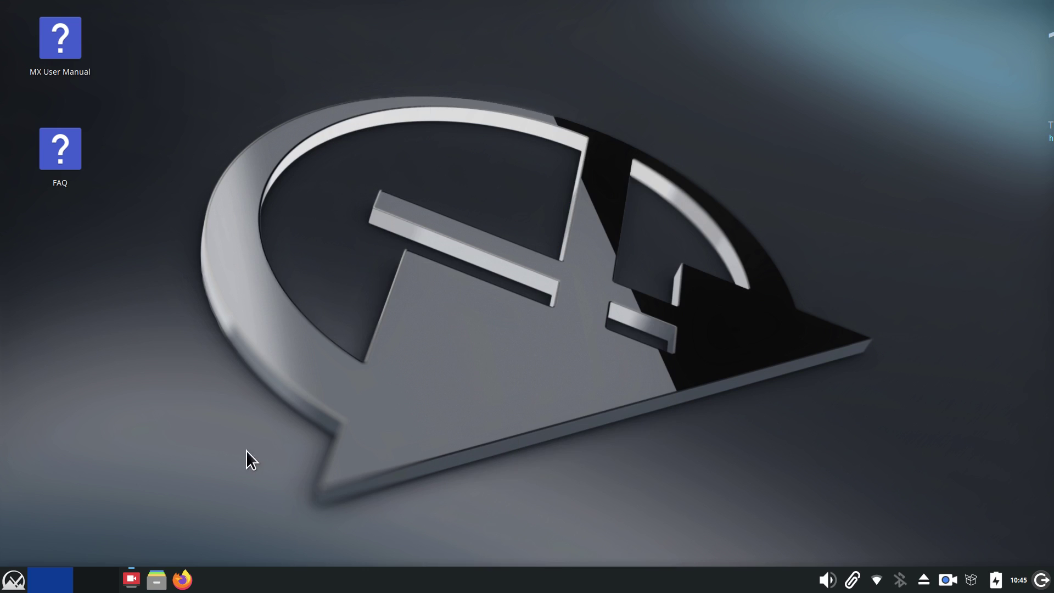
# - Enlarge the applications menu by its corner grip, then launch MX Package Installer from Favorites
pyautogui.click(14, 579)
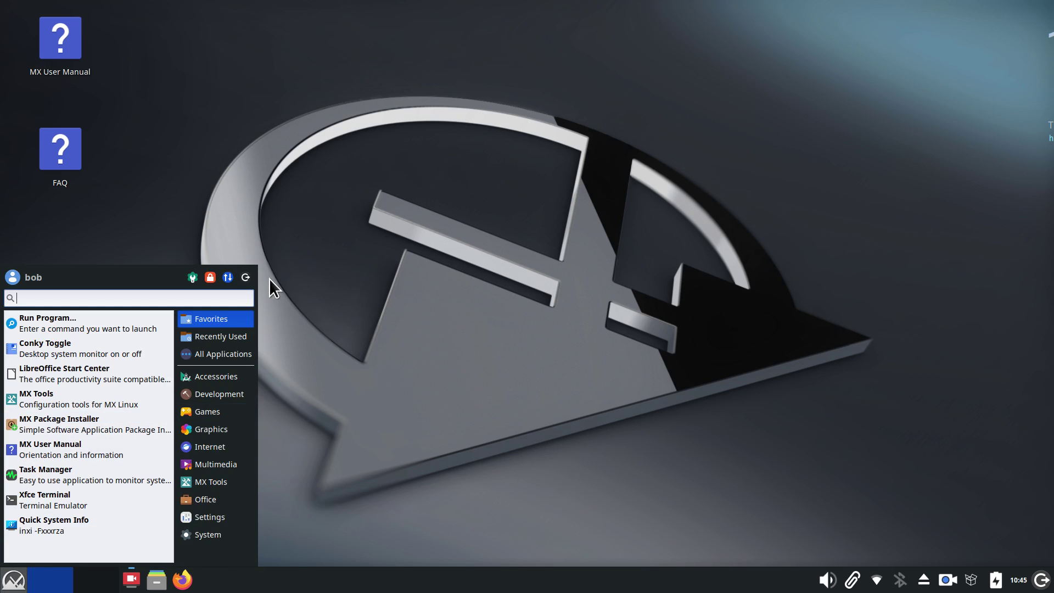
pyautogui.click(414, 296)
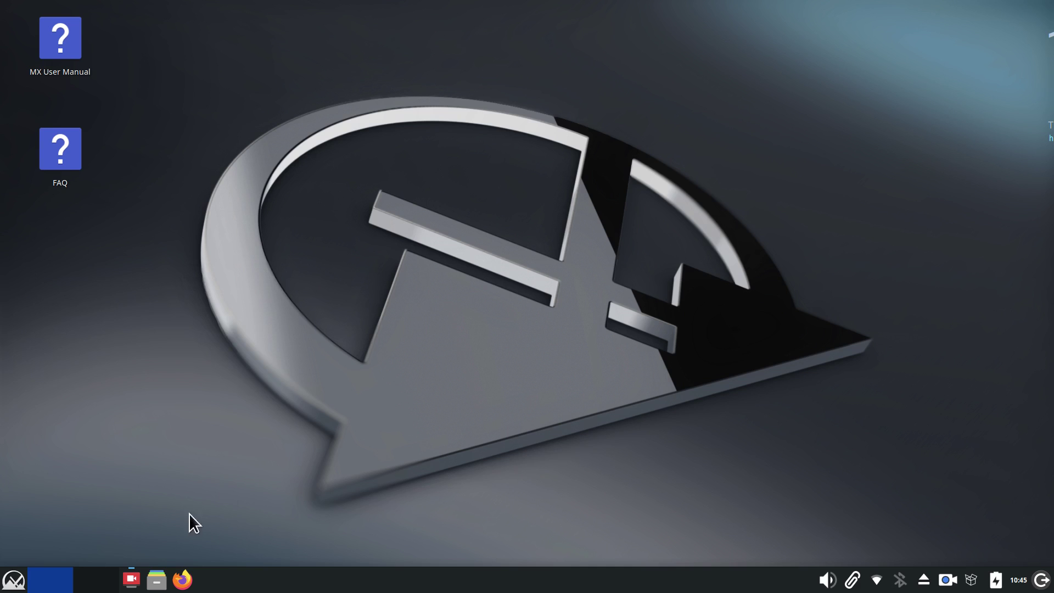
pyautogui.click(14, 579)
pyautogui.click(242, 411)
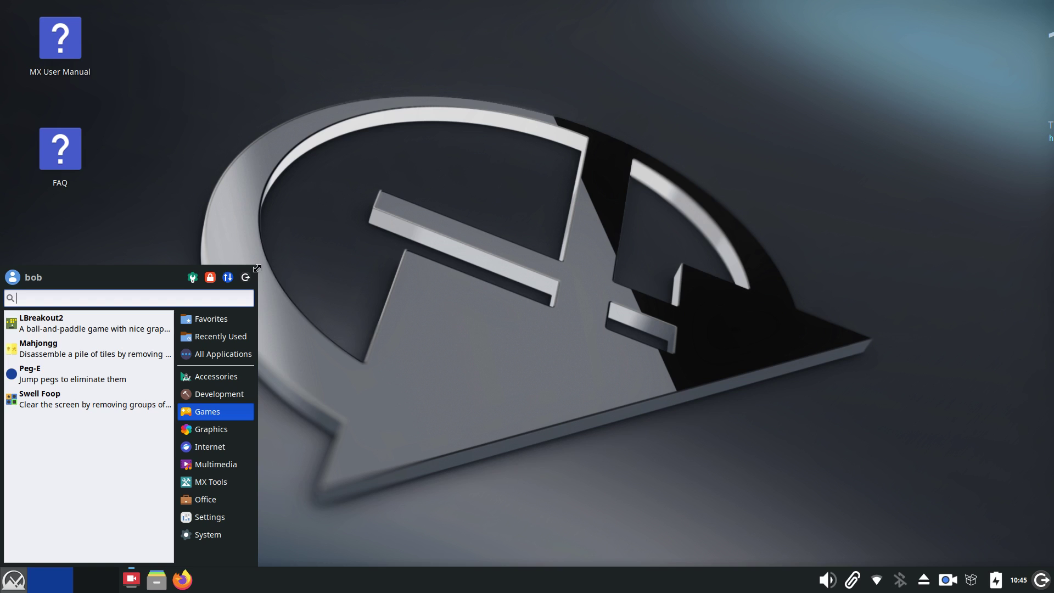
pyautogui.moveTo(257, 272); pyautogui.dragTo(301, 181)
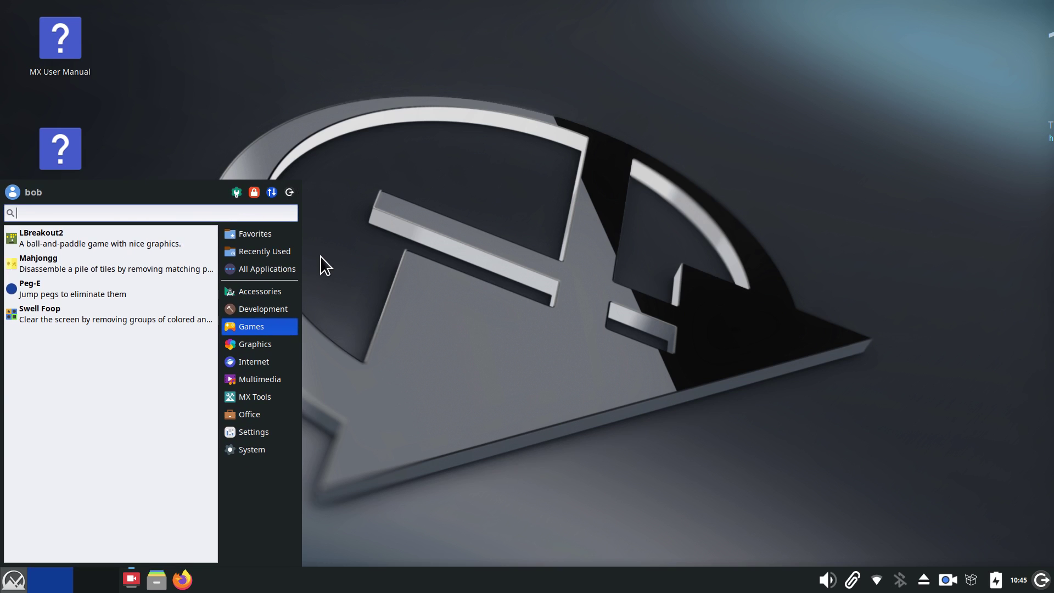
pyautogui.click(232, 234)
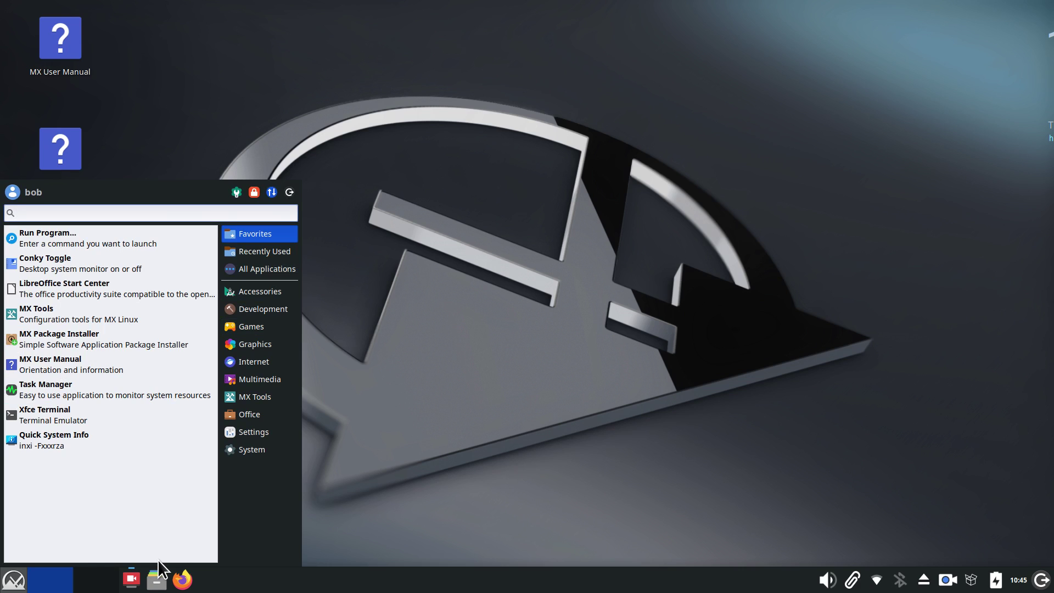
pyautogui.click(47, 337)
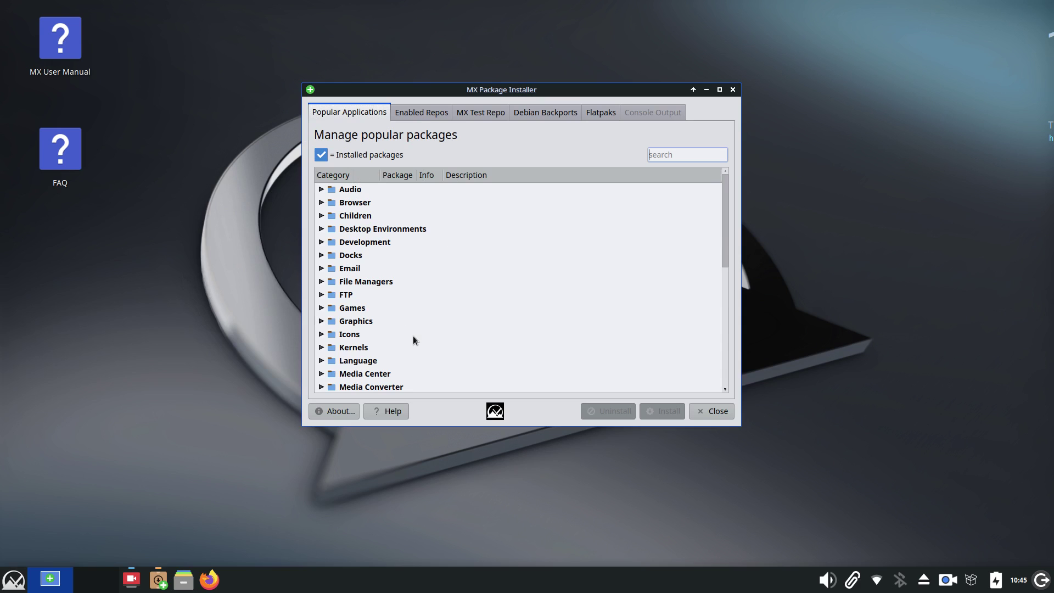
# - Expand Audio and Browser, tick then untick Google Chrome, and close MX Package Installer
pyautogui.click(322, 189)
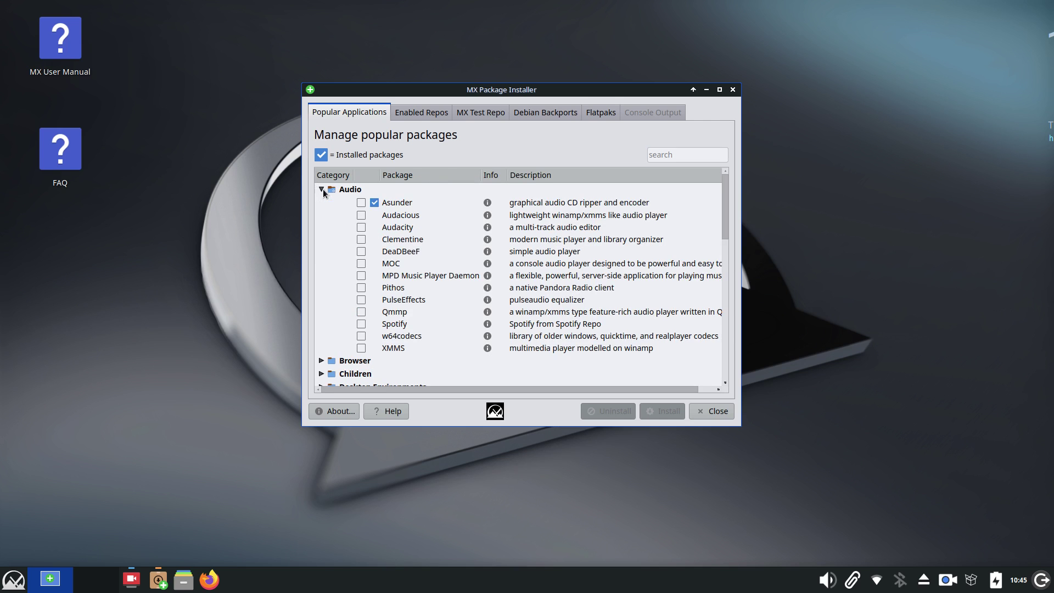
pyautogui.click(323, 190)
pyautogui.click(322, 202)
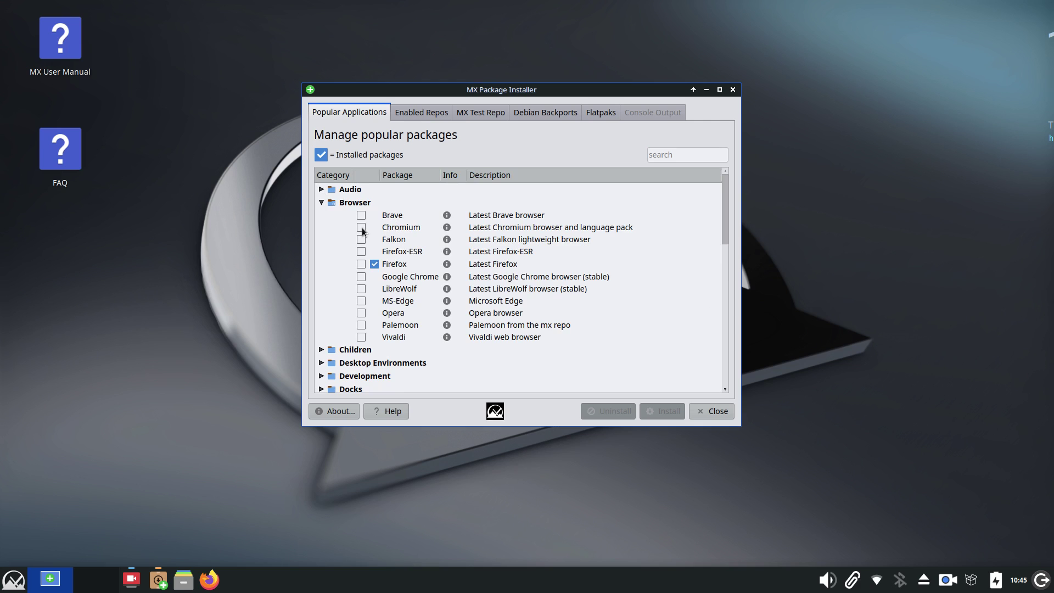
pyautogui.click(361, 277)
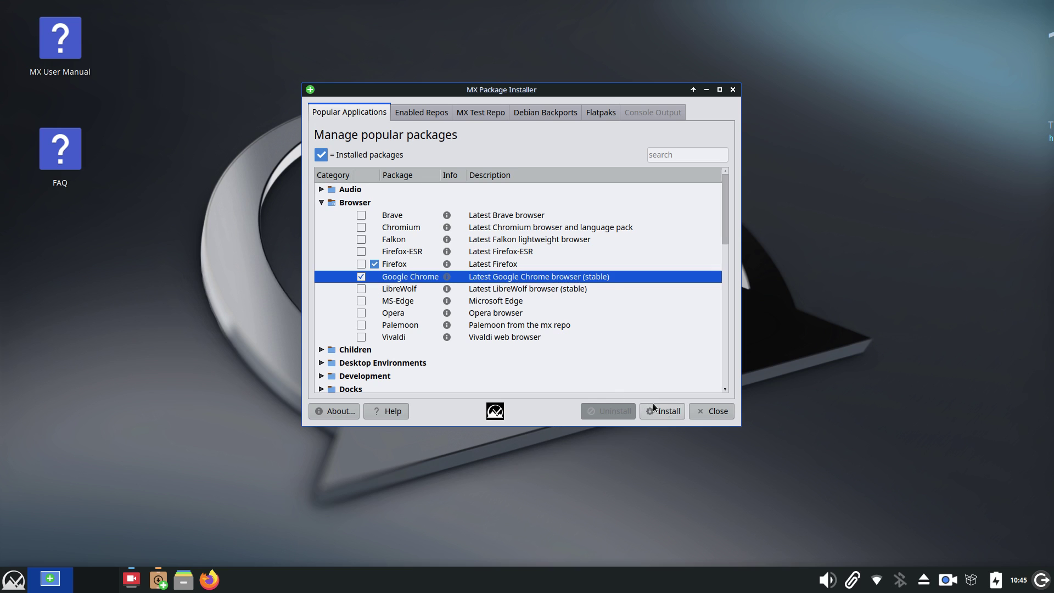
pyautogui.click(360, 276)
pyautogui.click(322, 202)
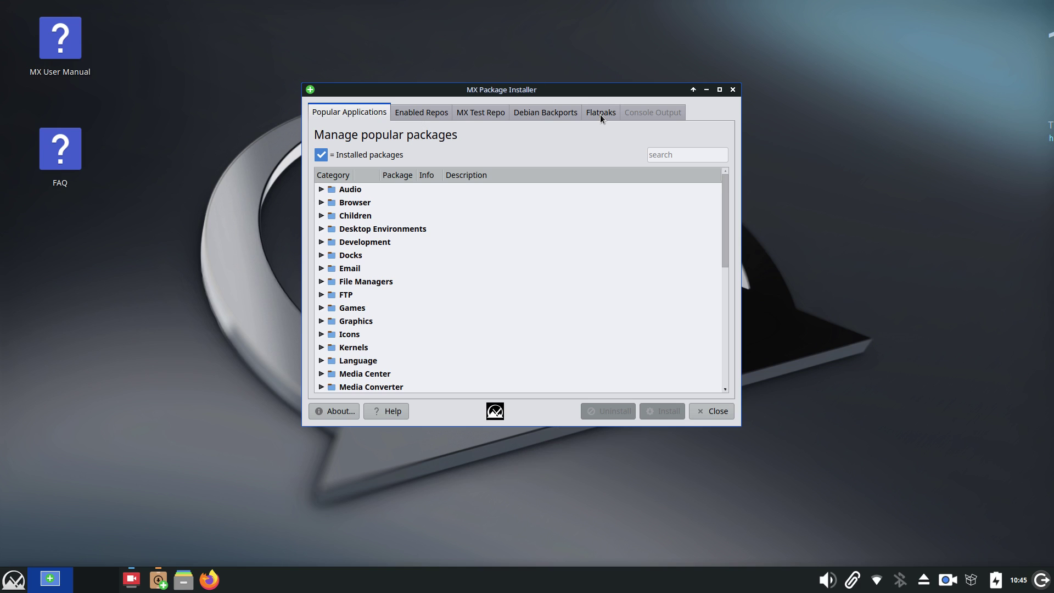
pyautogui.click(733, 89)
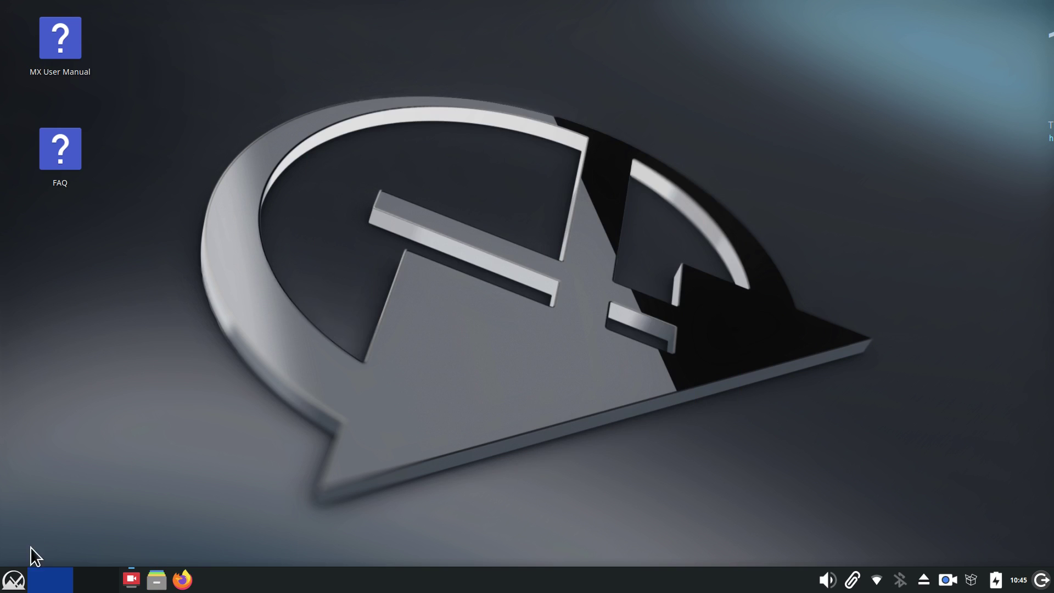
# - Launch Synaptic Package Manager from the Applications menu search 'sy' and authenticate with the administrator password
pyautogui.click(14, 579)
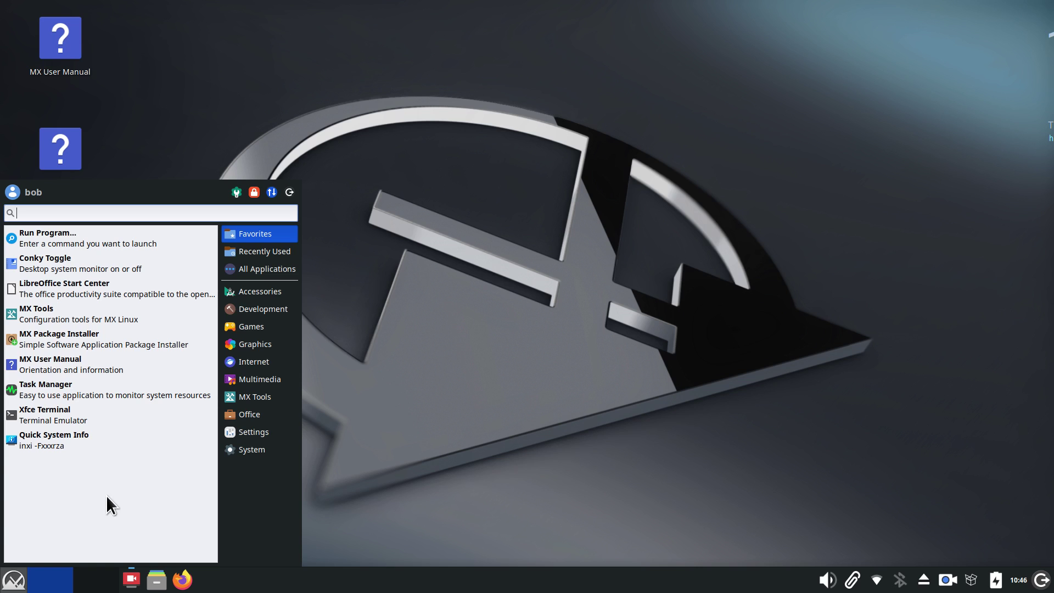
pyautogui.write('sy')
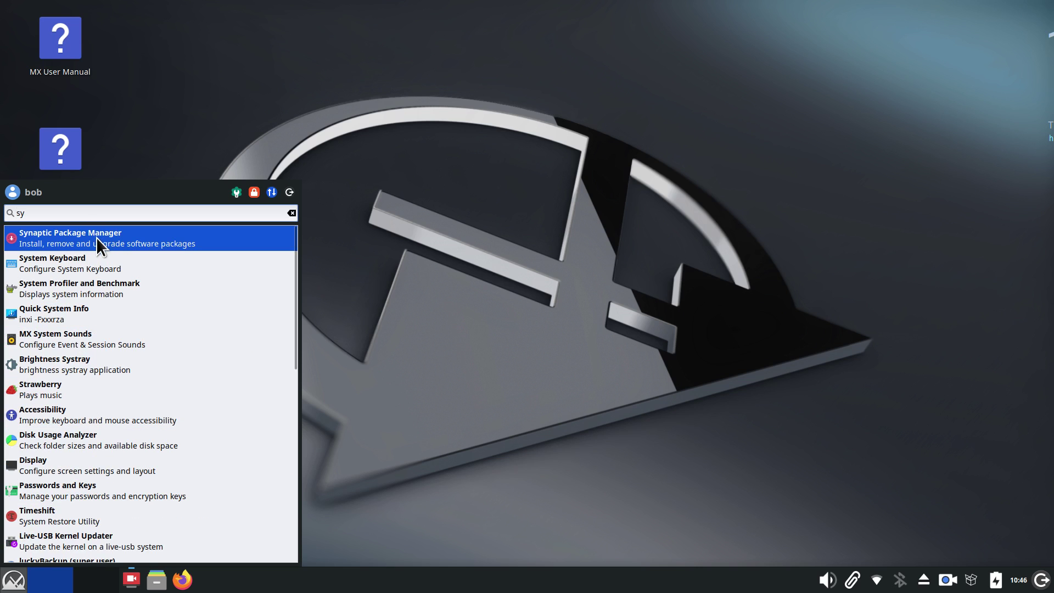
pyautogui.click(97, 238)
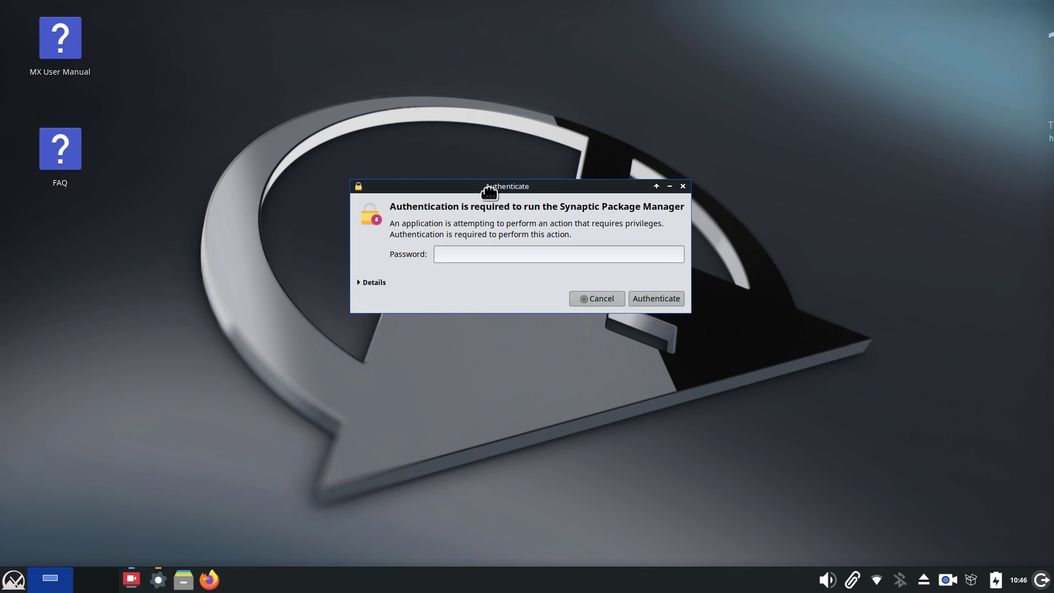
pyautogui.write('•••••')
pyautogui.press('Return')
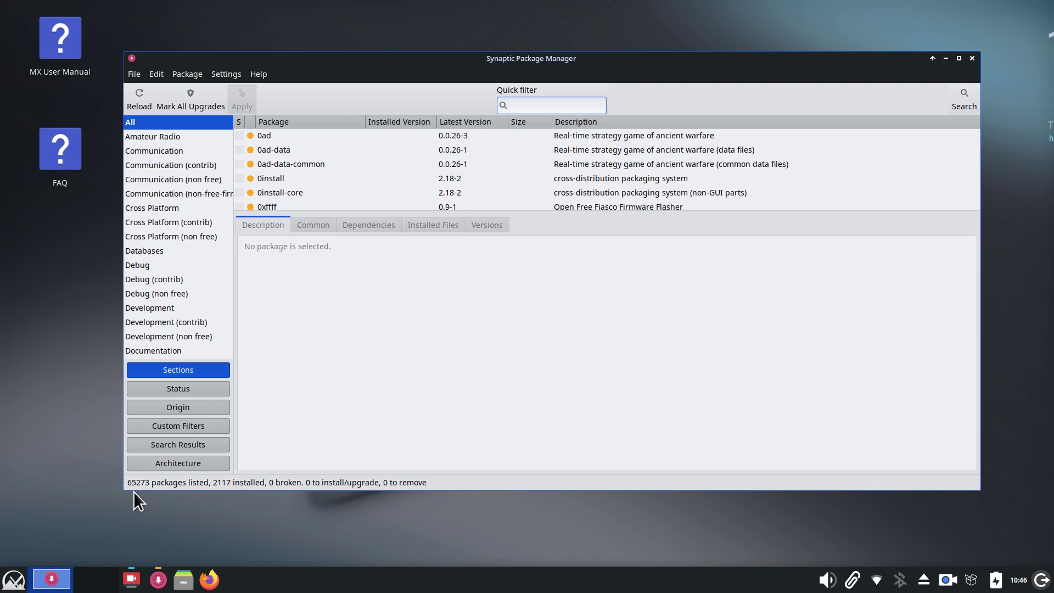
pyautogui.click(964, 105)
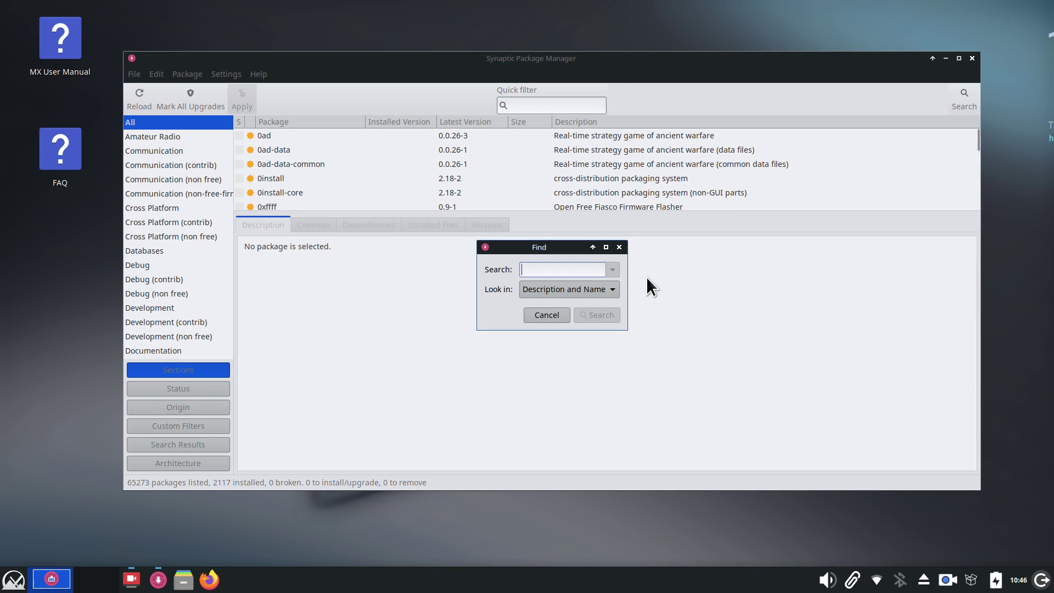
pyautogui.click(546, 288)
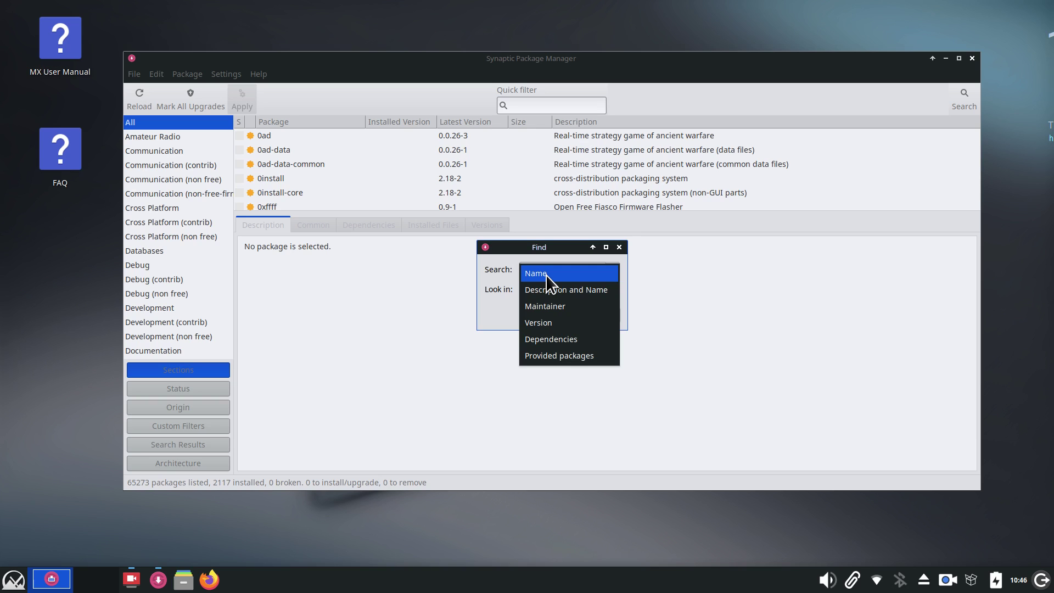
pyautogui.click(682, 295)
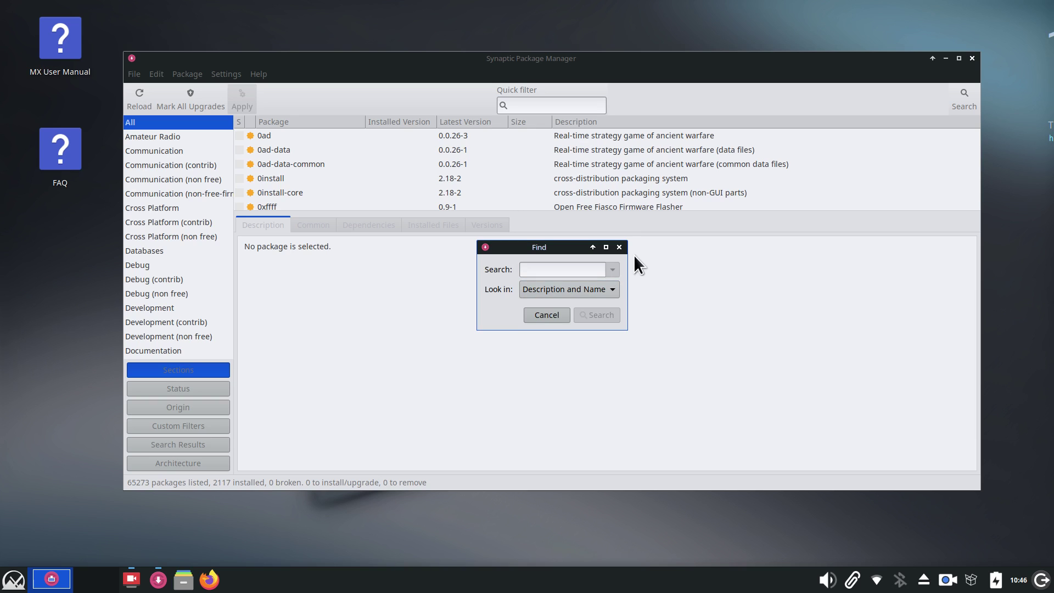
pyautogui.click(619, 247)
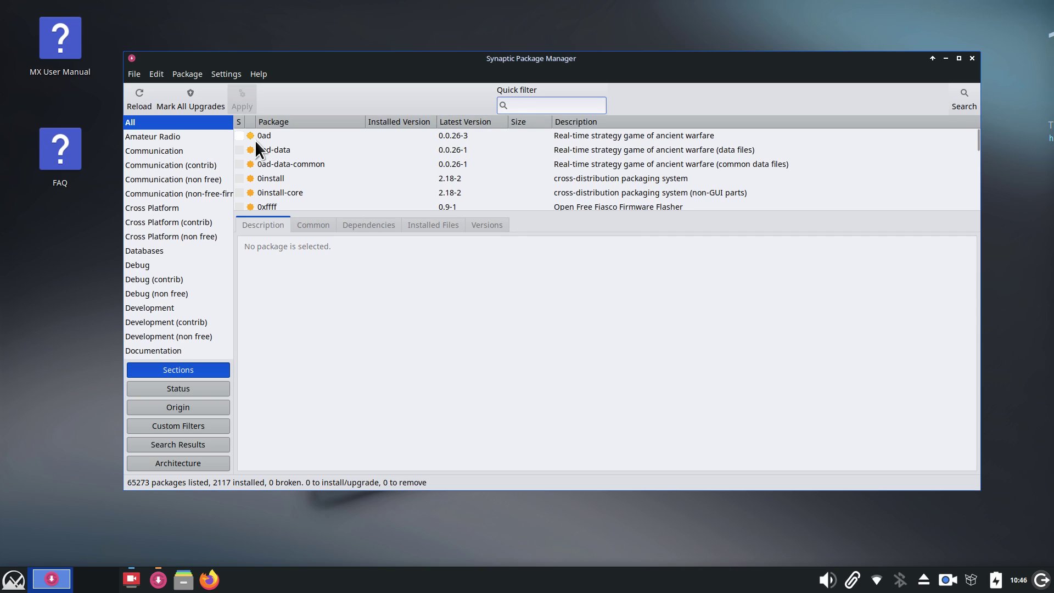
pyautogui.click(258, 74)
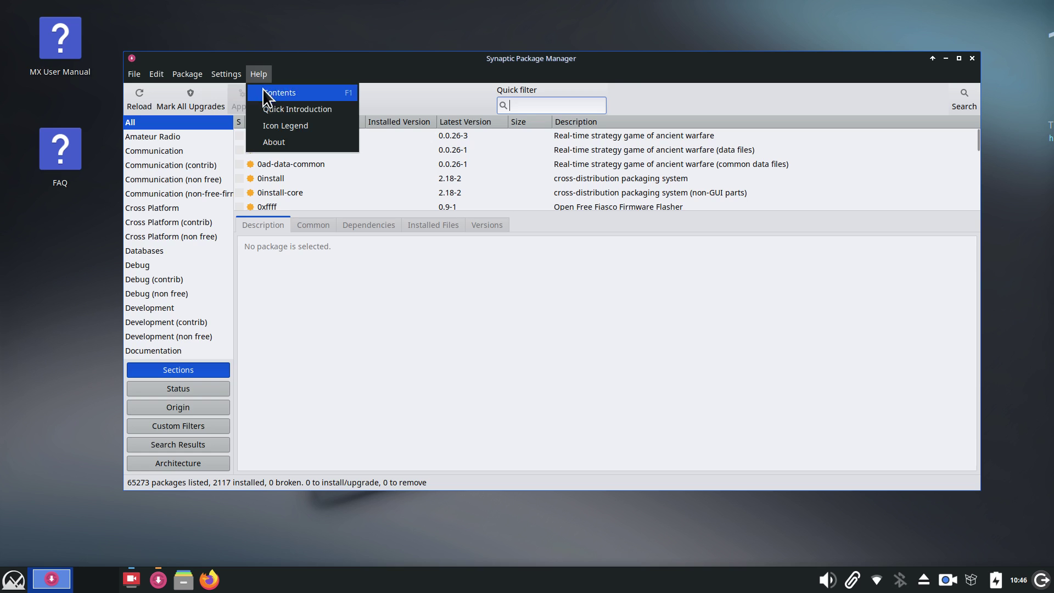
pyautogui.click(275, 127)
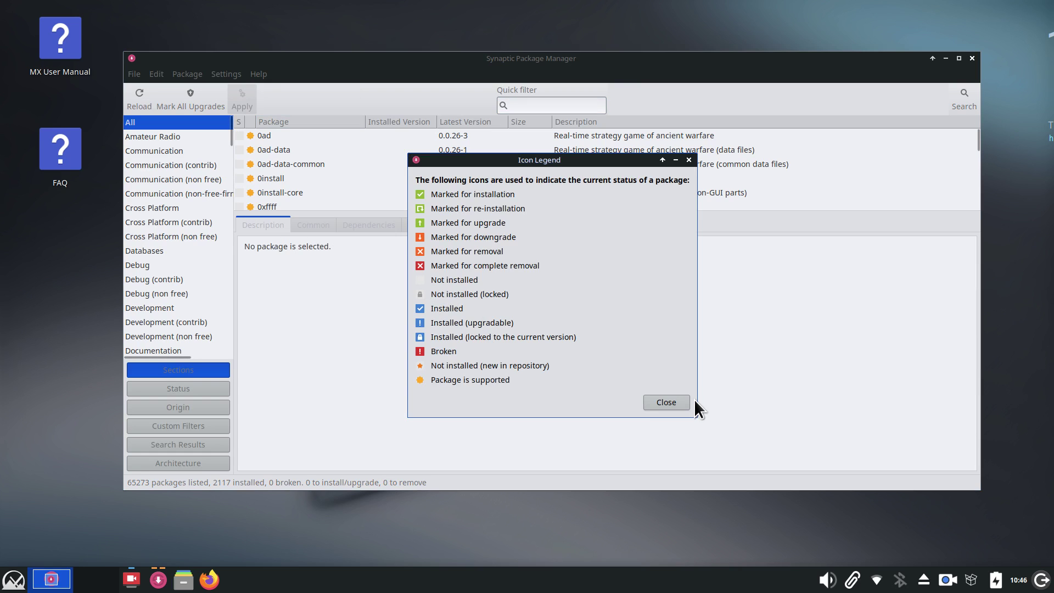
pyautogui.click(665, 404)
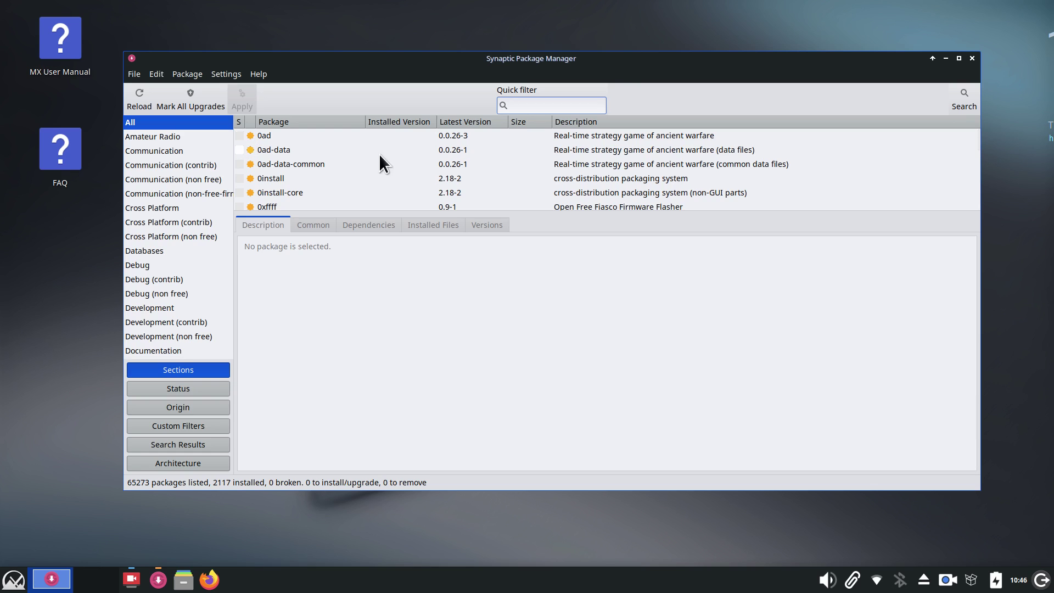
pyautogui.click(239, 134)
pyautogui.click(285, 161)
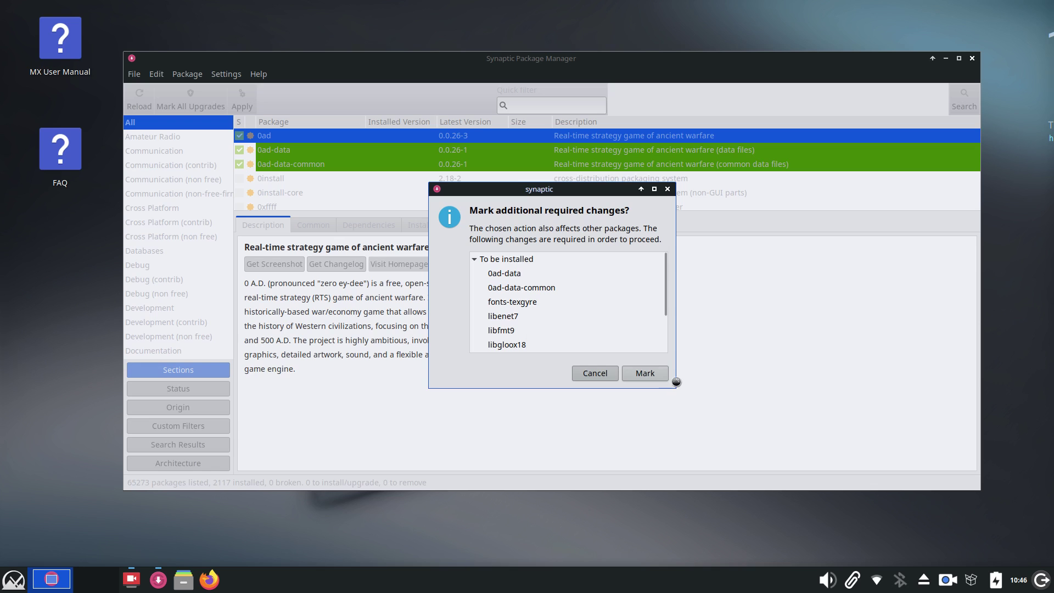
pyautogui.click(592, 376)
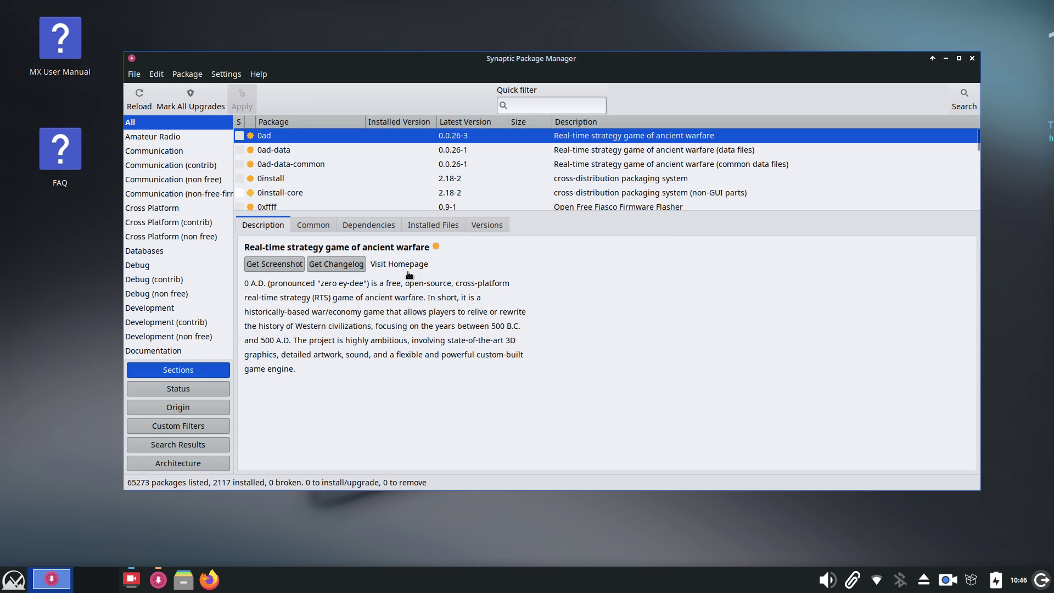
# - Open Synaptic's Repositories list, enlarge it to read the full Debian and MX entries, then close it and Synaptic
pyautogui.click(231, 75)
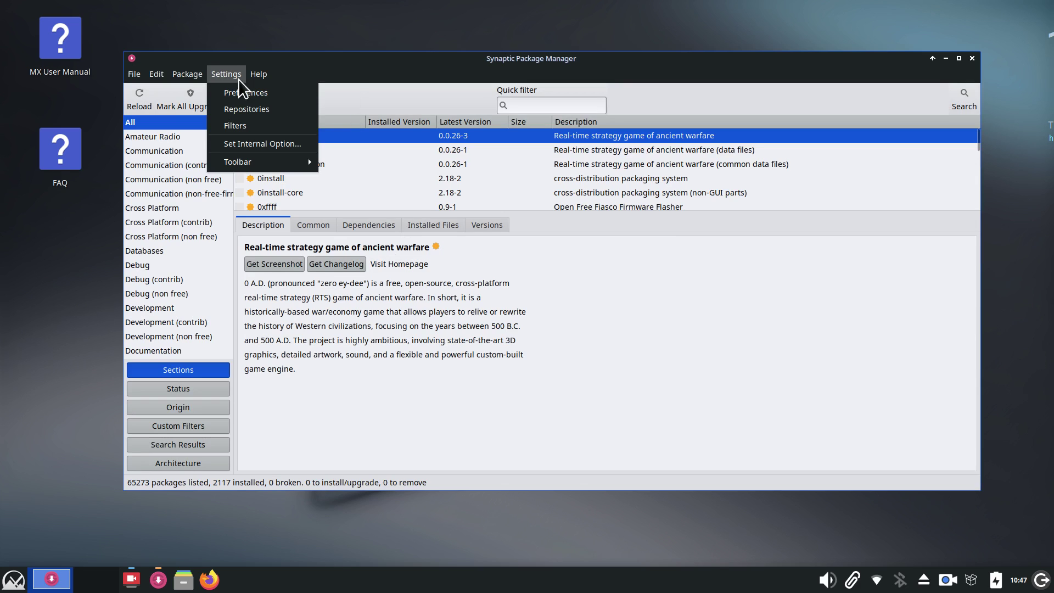
pyautogui.click(241, 110)
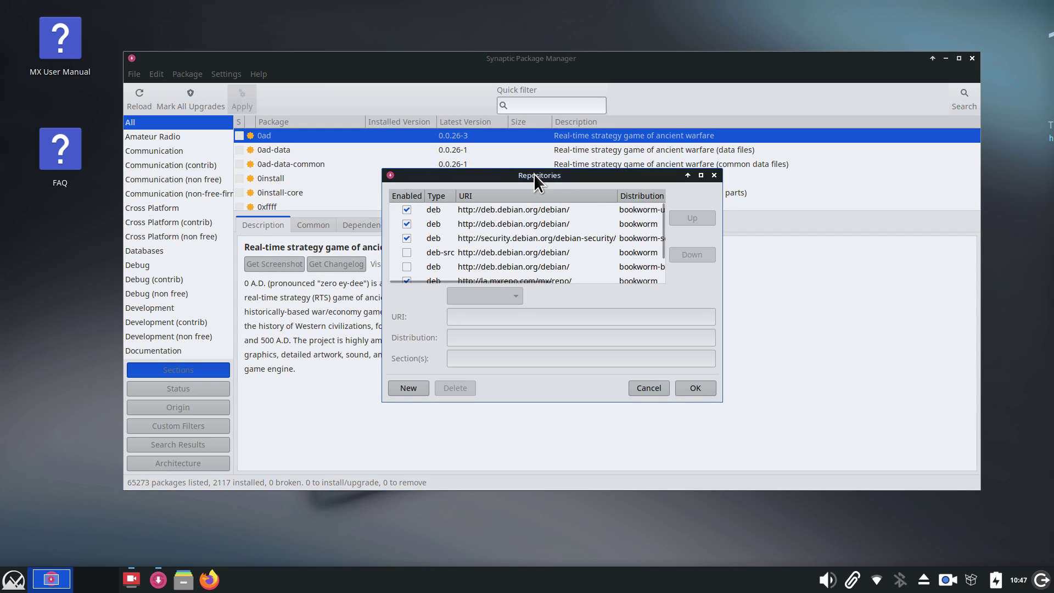
pyautogui.moveTo(534, 173); pyautogui.dragTo(273, 143)
pyautogui.rightClick(272, 142)
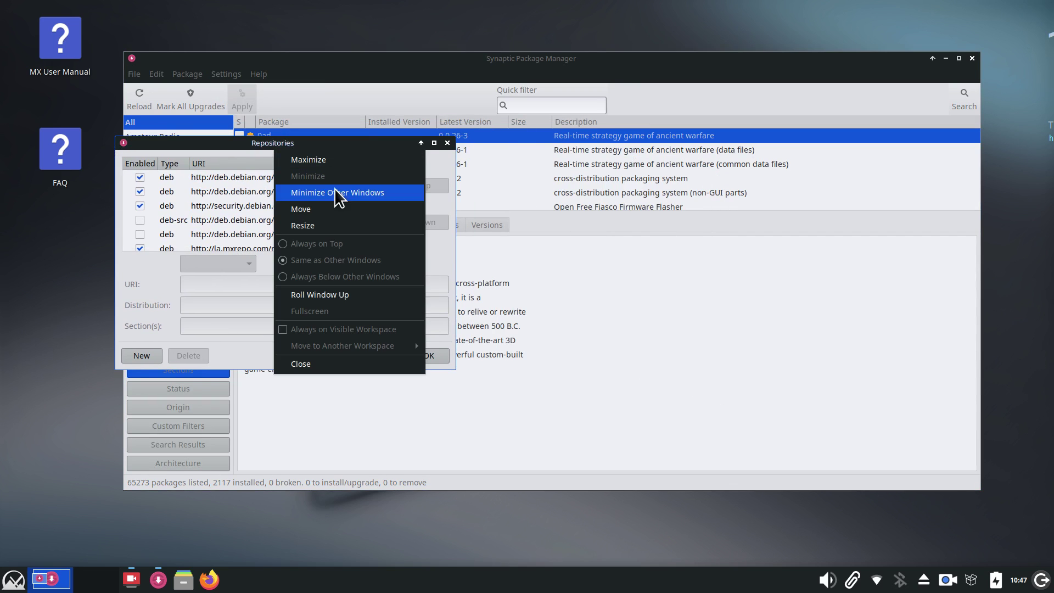
pyautogui.click(337, 226)
pyautogui.click(780, 511)
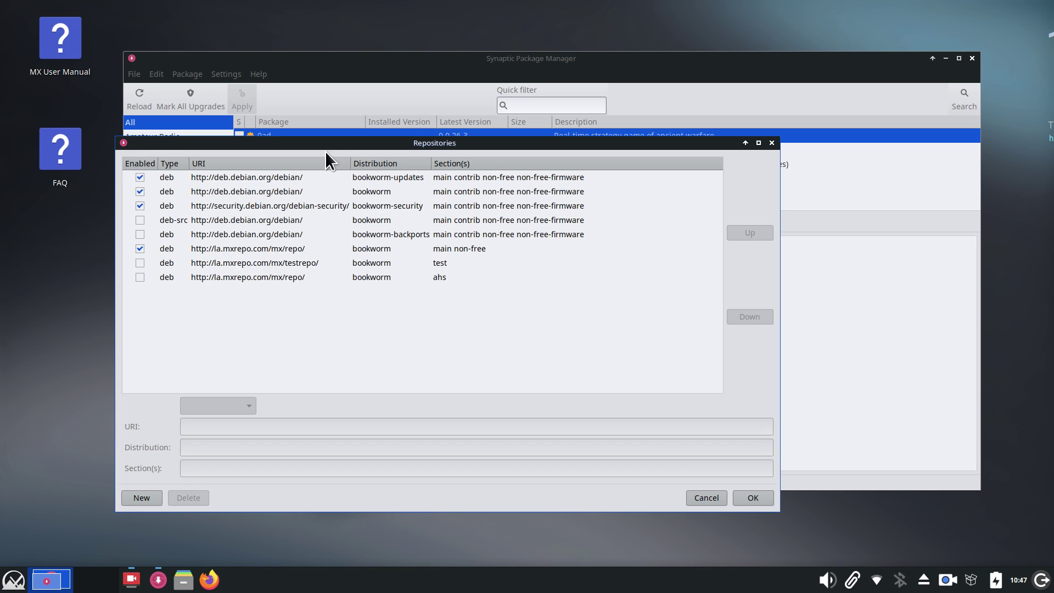
pyautogui.click(772, 143)
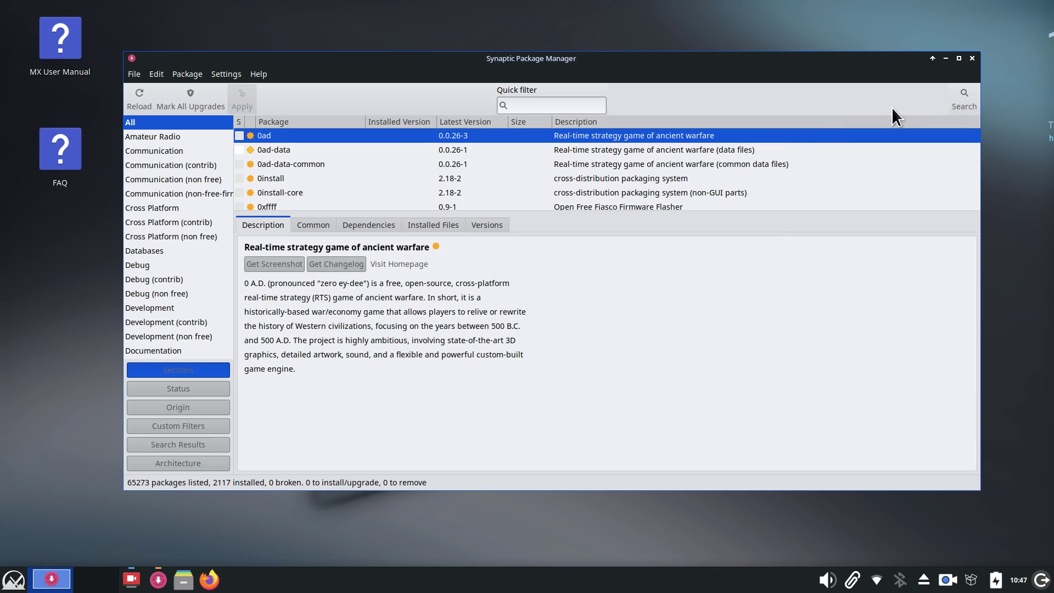
pyautogui.click(973, 58)
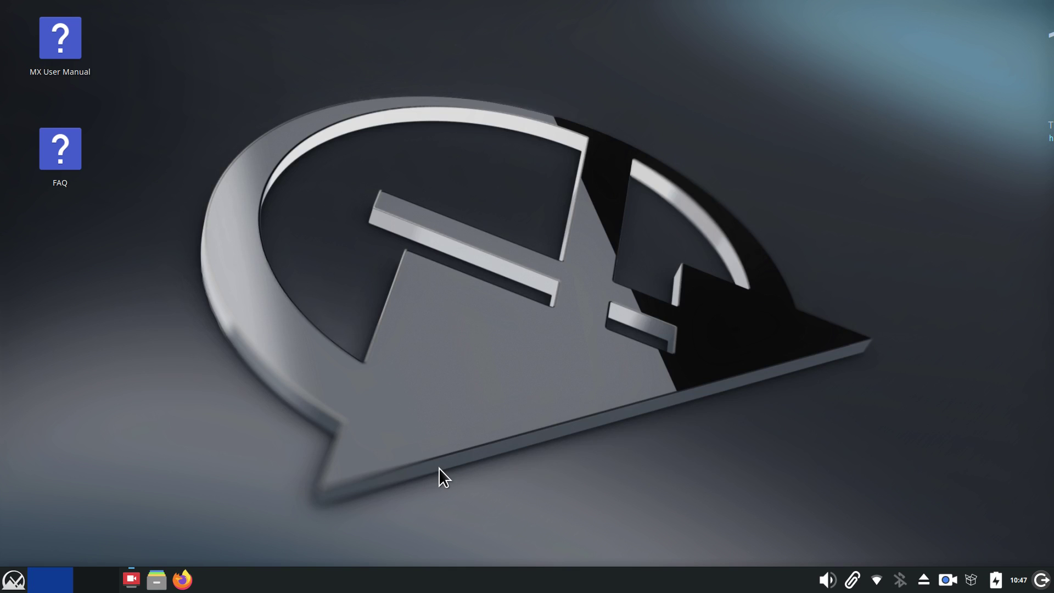